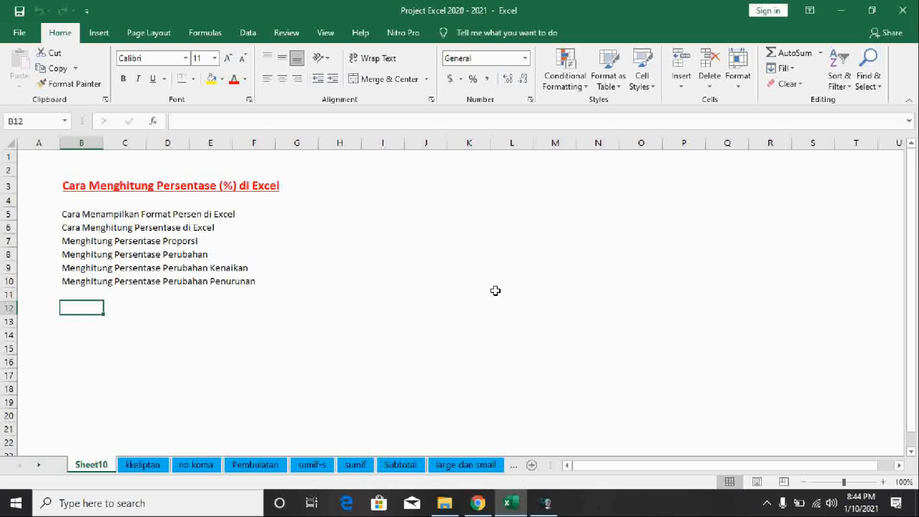
- Enter a % sign in cell B12 and format it bold at font size 16
text(%)
click(117, 324)
click(69, 308)
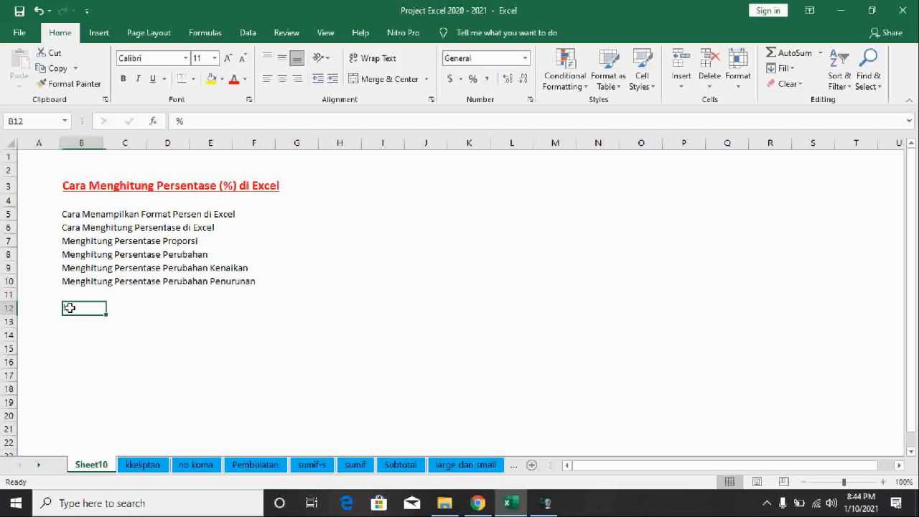
click(214, 58)
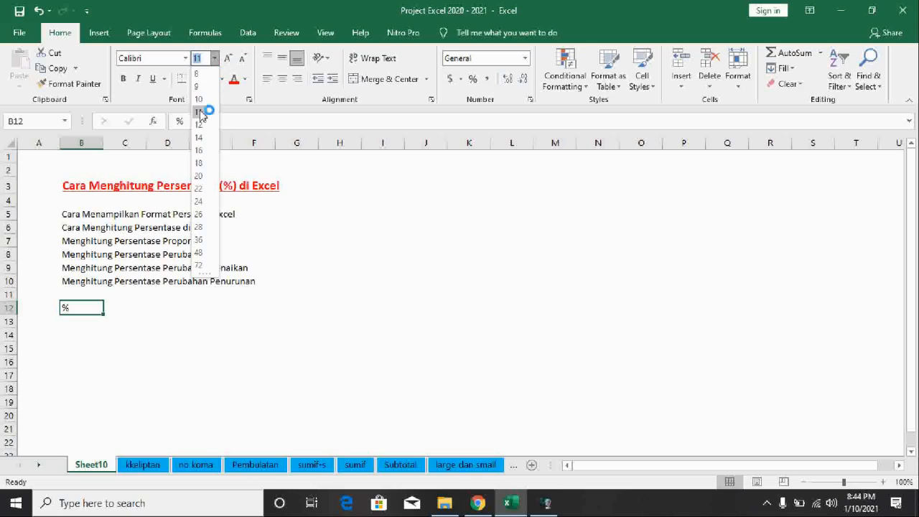
click(200, 151)
key(ctrl+b)
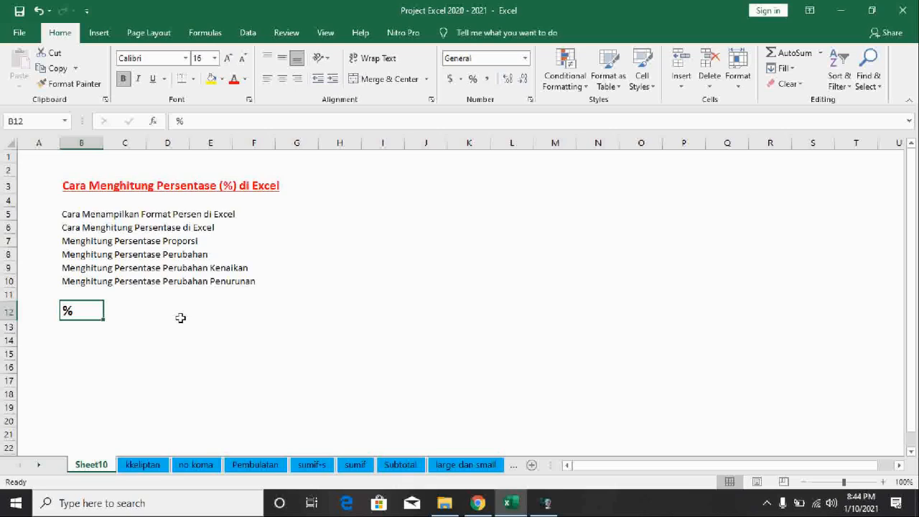
- Enter the text "per centum" in cell C12
click(171, 307)
key(Left)
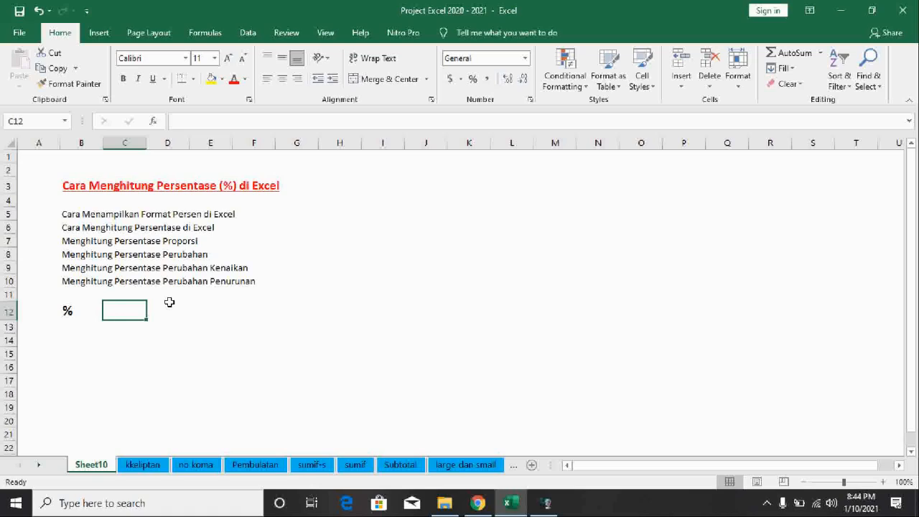
text(per)
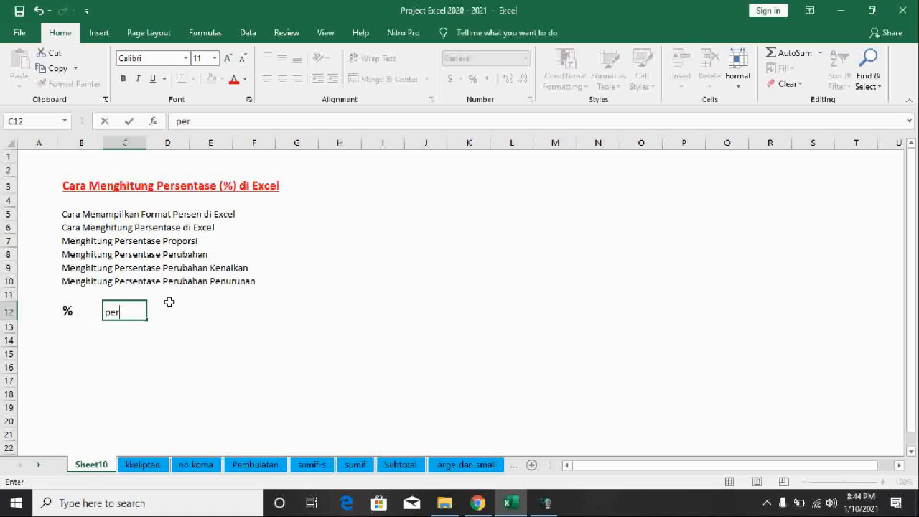
text( centum)
key(Return)
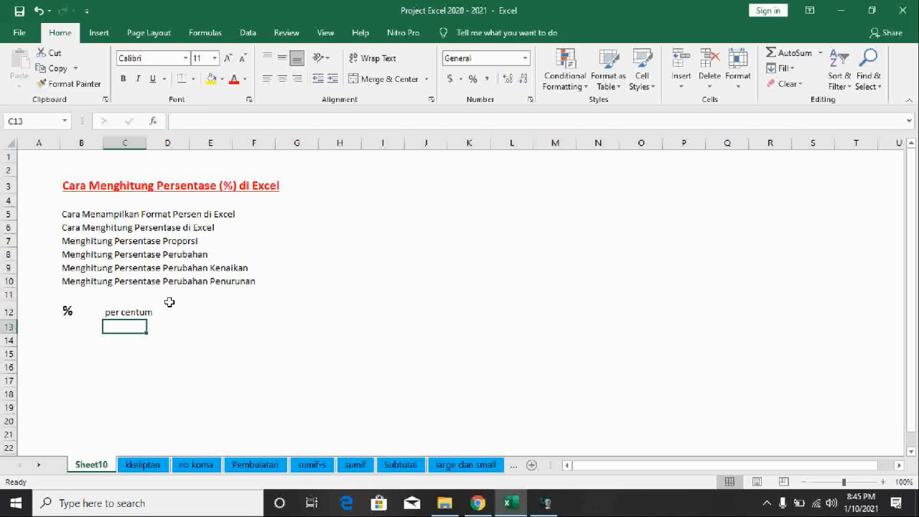
- Try to enter an equals sign as plain text in cell E12, prefixing it with the characters ;\'
key(Up)
key(Right)
key(Right)
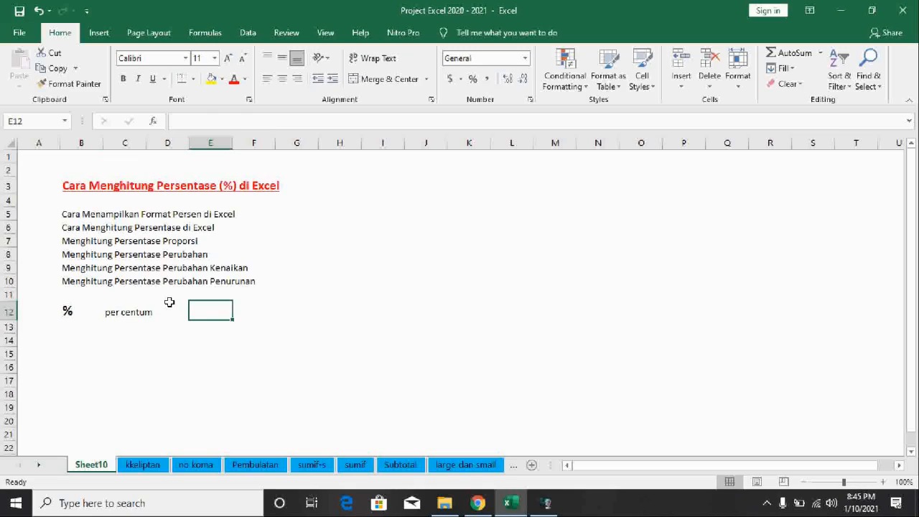
text(=)
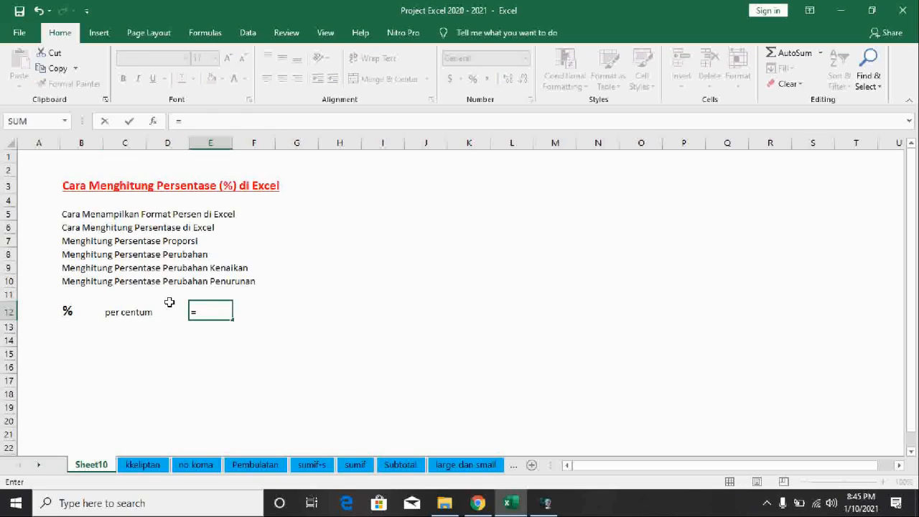
key(Return)
key(Tab)
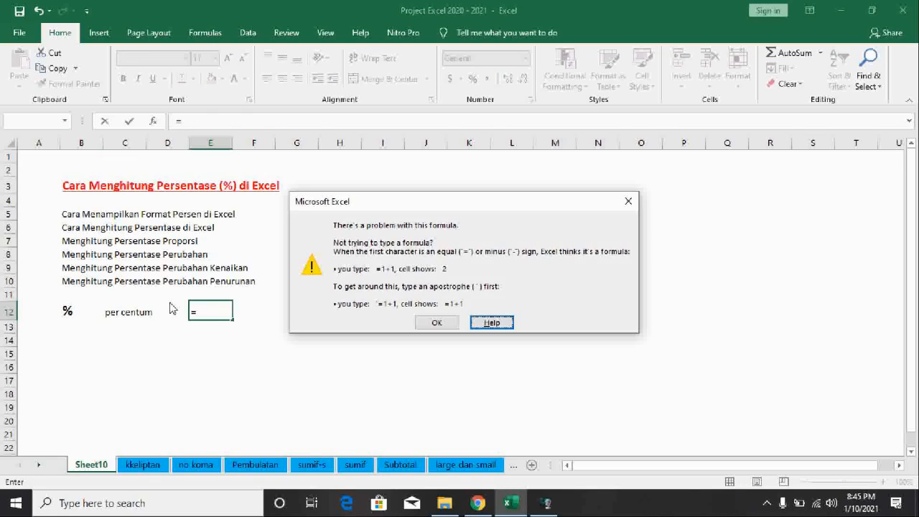
key(Tab)
key(Return)
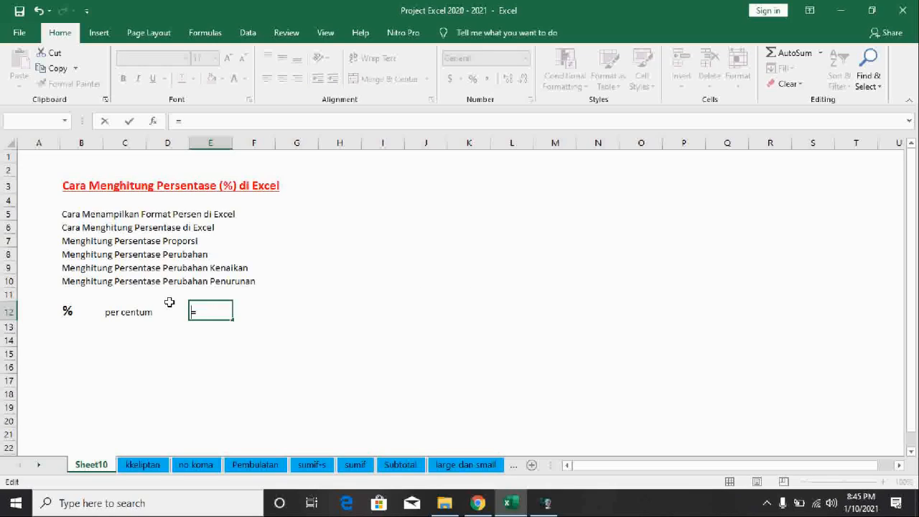
key(Home)
text(;\')
key(Return)
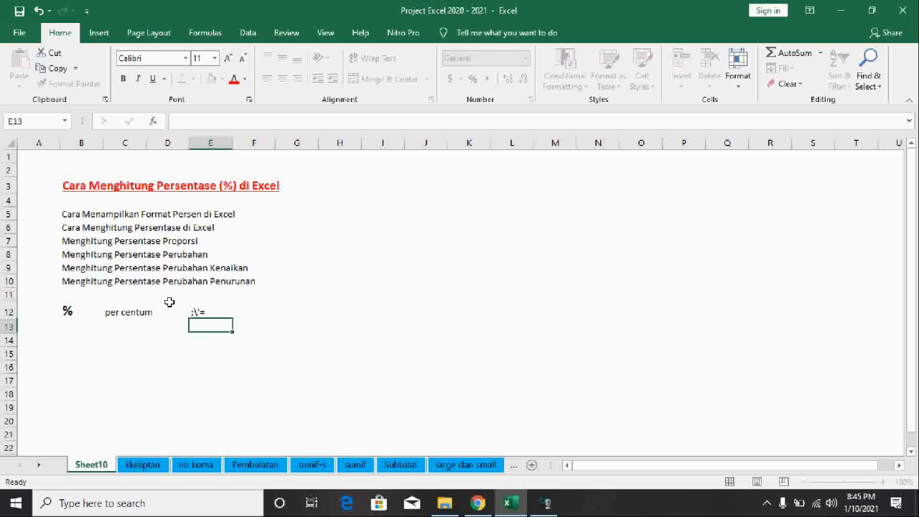
- Remove the stray ;\ characters from cell E12, keeping the apostrophe and the equals sign
key(Up)
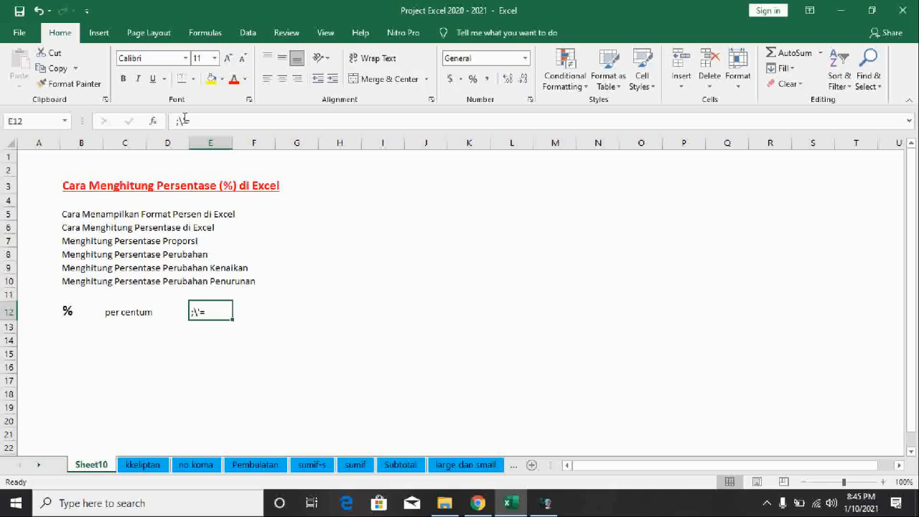
click(180, 120)
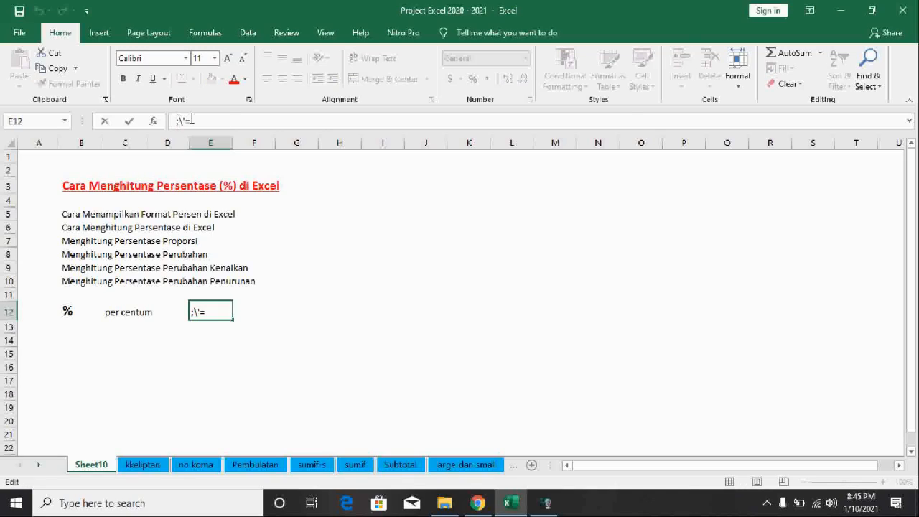
key(BackSpace)
key(BackSpace)
key(Return)
- Enter the text "percent" in cell F12
key(Up)
key(Right)
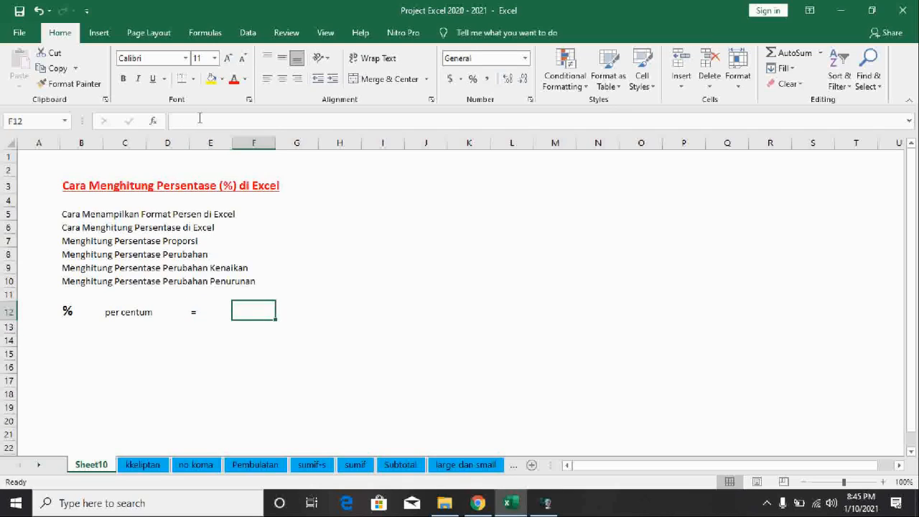
text(percent)
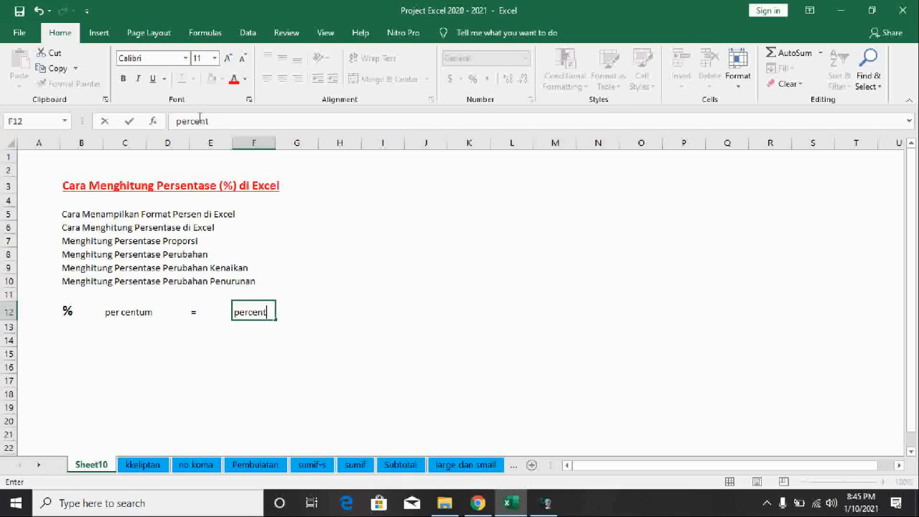
key(Return)
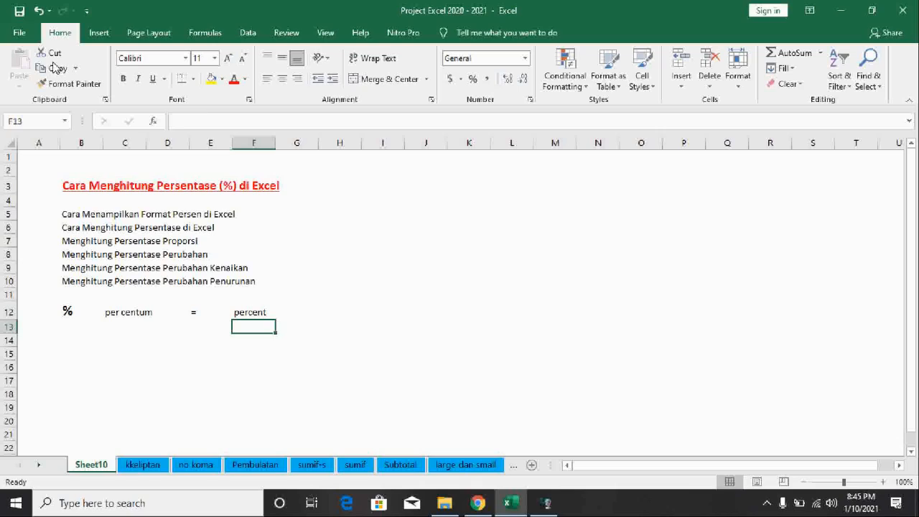
- Number the first three topics of the list by entering 1, 2 and 3 in cells A5 to A7
click(47, 215)
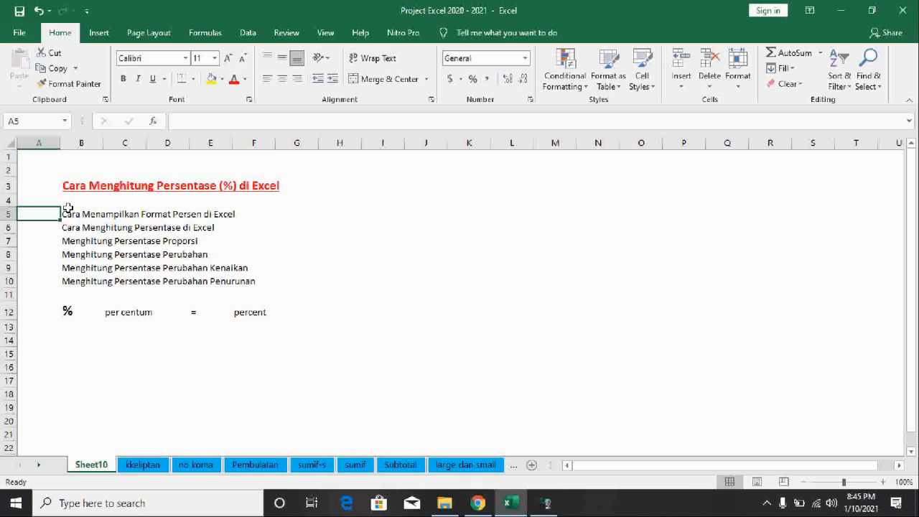
text(1)
key(Return)
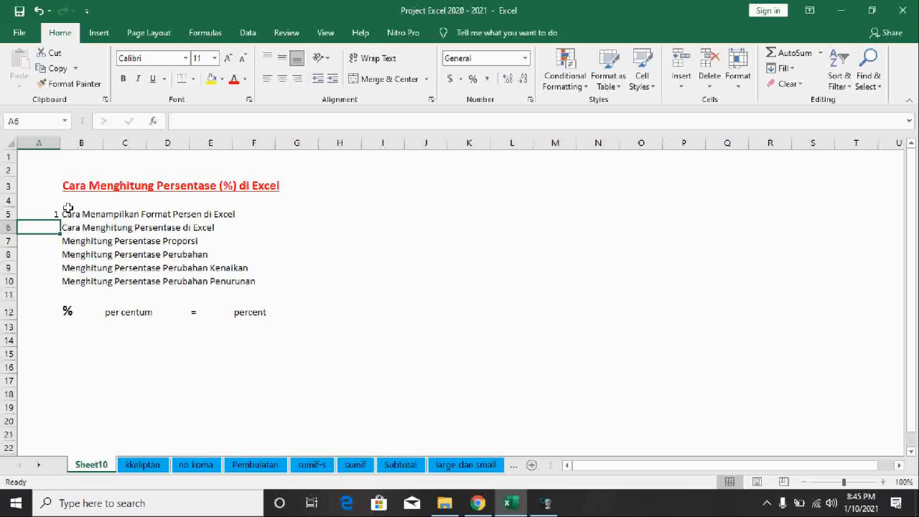
text(2)
key(Return)
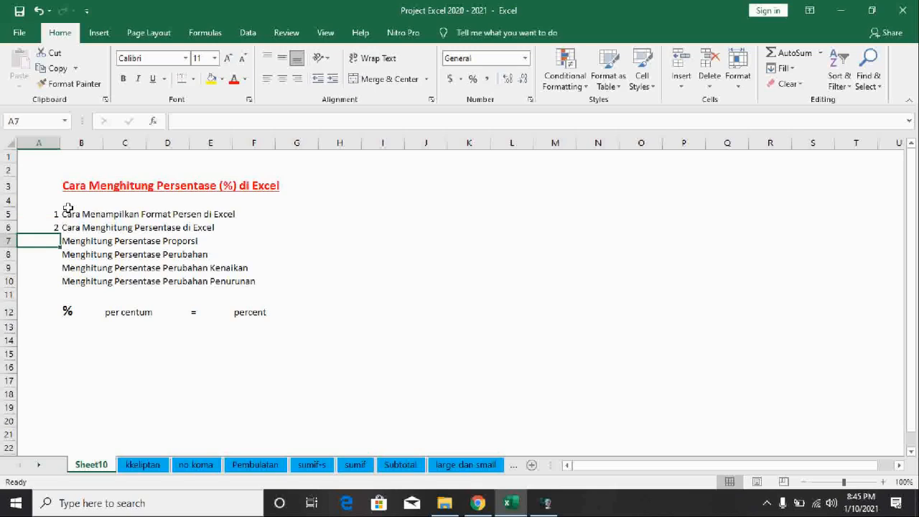
text(3)
key(Return)
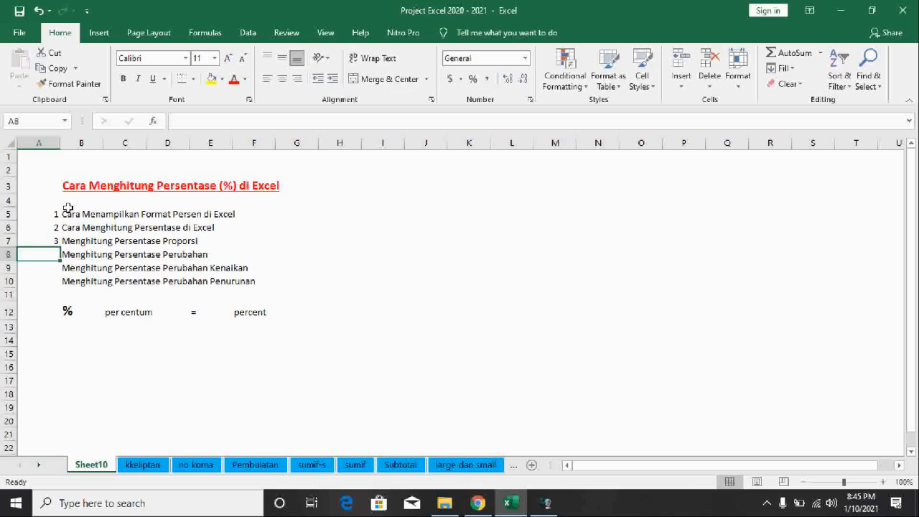
- Extend the number series from cells A6:A7 down to A10, numbering the remaining topics 4 to 6
click(40, 243)
drag(63, 228, 58, 282)
click(54, 239)
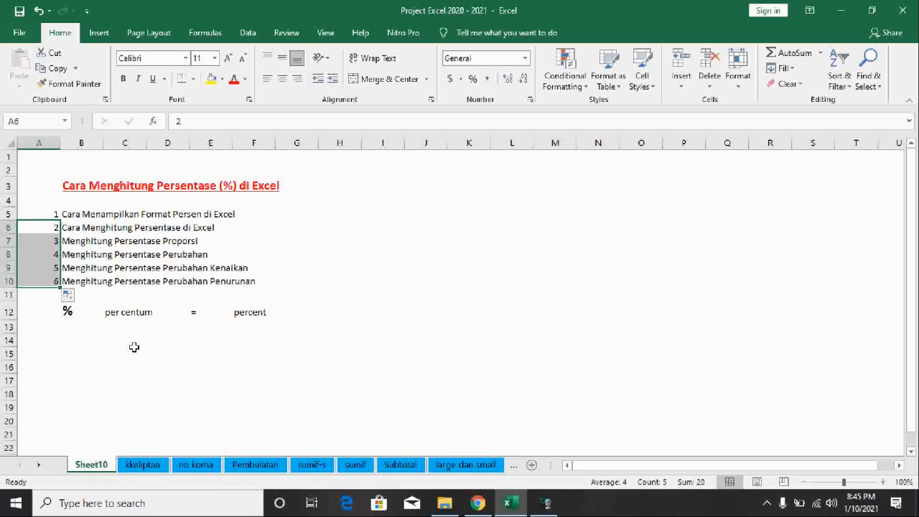
- Apply the Percentage format to empty cell B15 and enter 50 in it
click(135, 349)
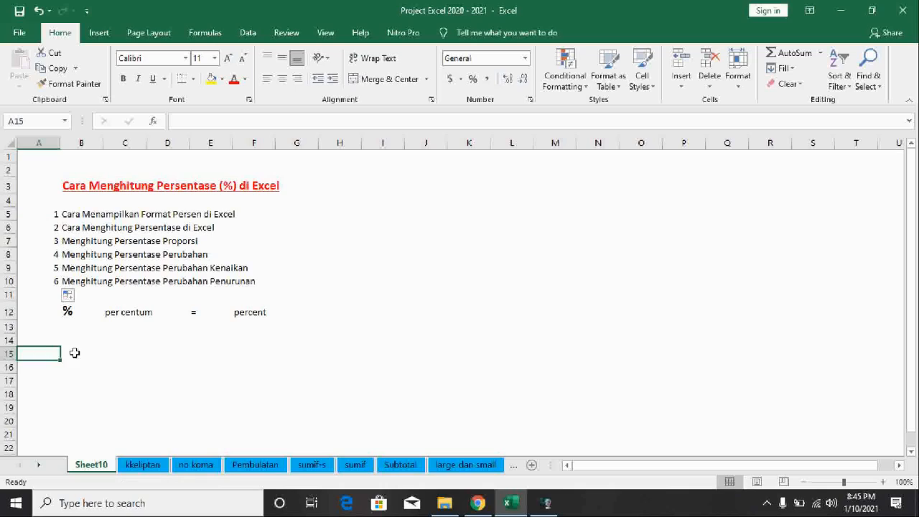
click(75, 353)
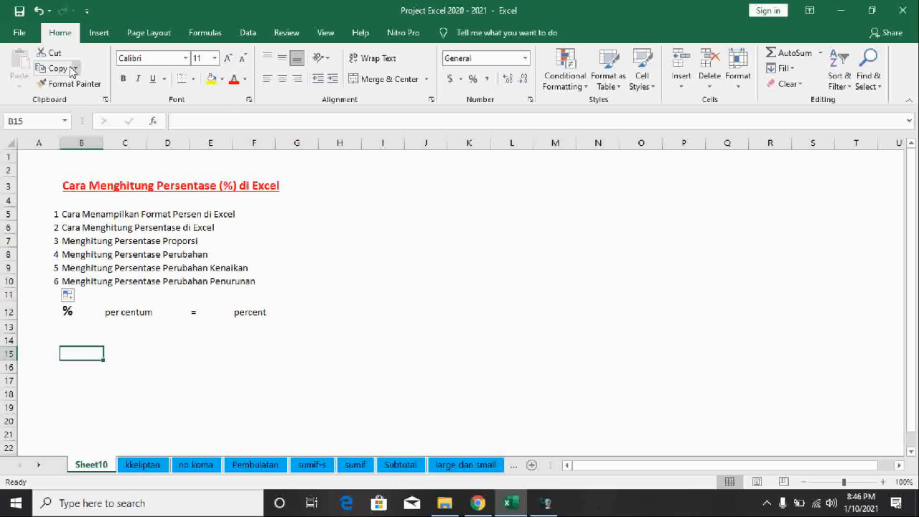
click(474, 79)
click(179, 375)
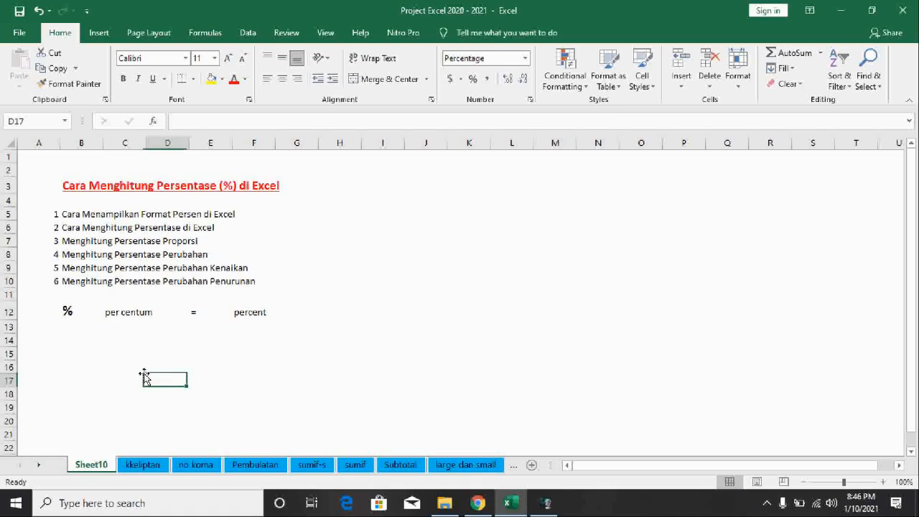
click(86, 350)
text(50)
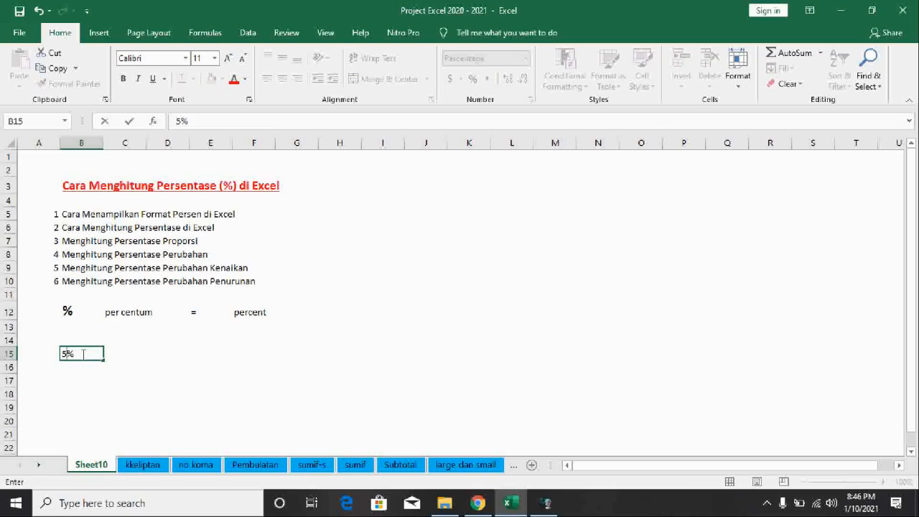
click(81, 378)
click(92, 353)
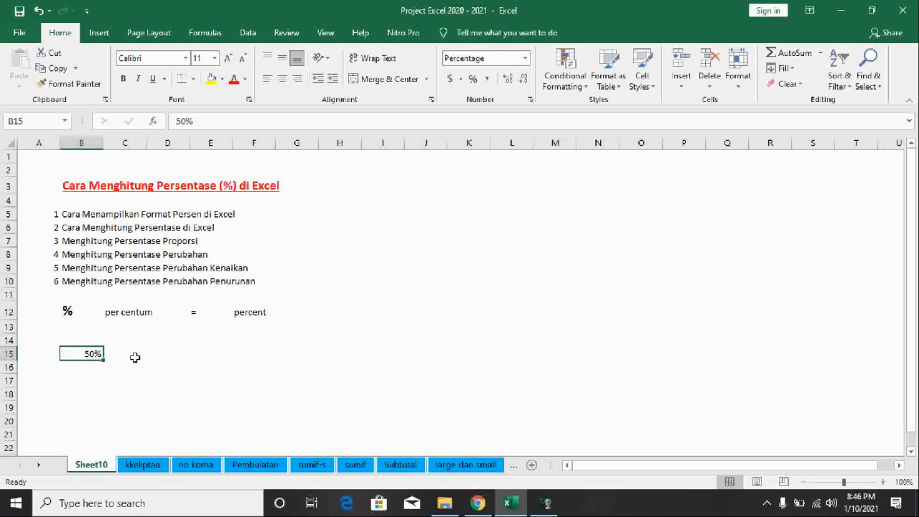
- Enter 50 in the unformatted cell D15 and apply the Percentage format to it
click(149, 353)
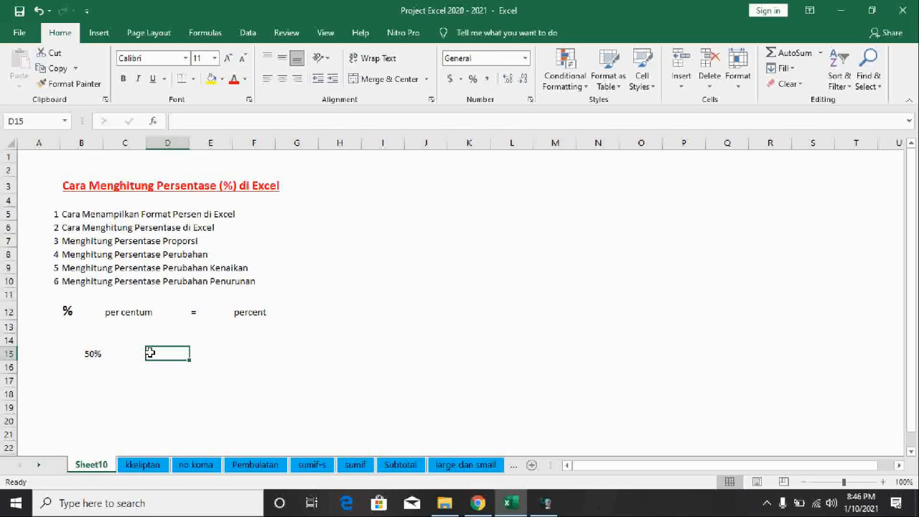
text(50)
click(158, 379)
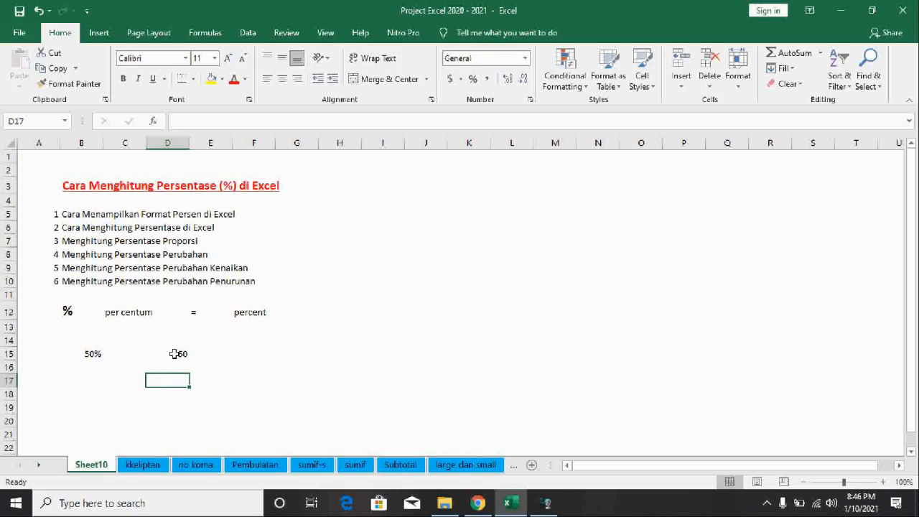
click(174, 354)
click(474, 80)
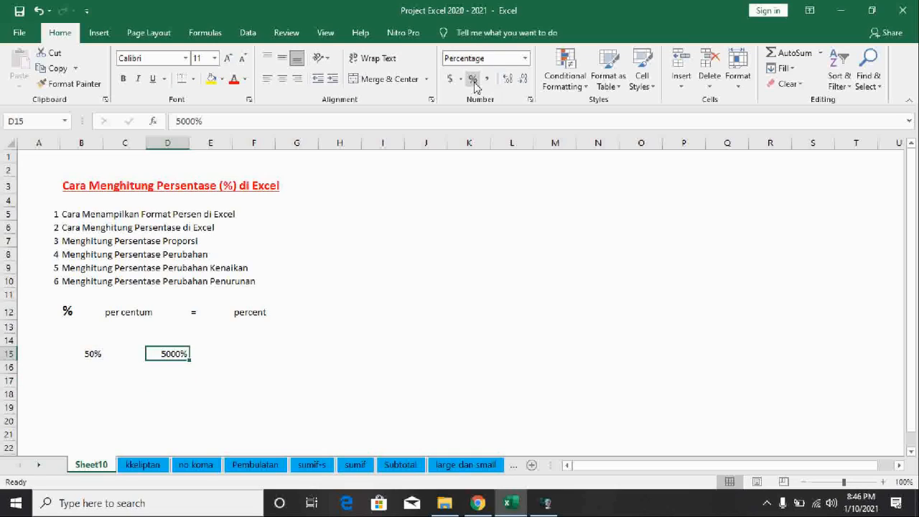
- Replace the value in the percentage-formatted cell D15 with 50%
click(237, 376)
click(180, 356)
text(50)
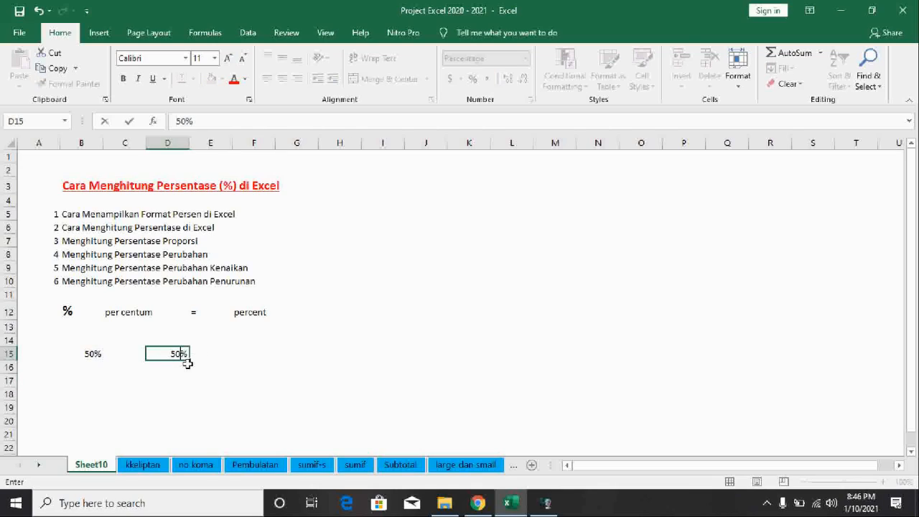
key(Return)
- Set the percentage in cell D15 to 2 decimal places through Format Cells, and add a third with Increase Decimal
click(184, 356)
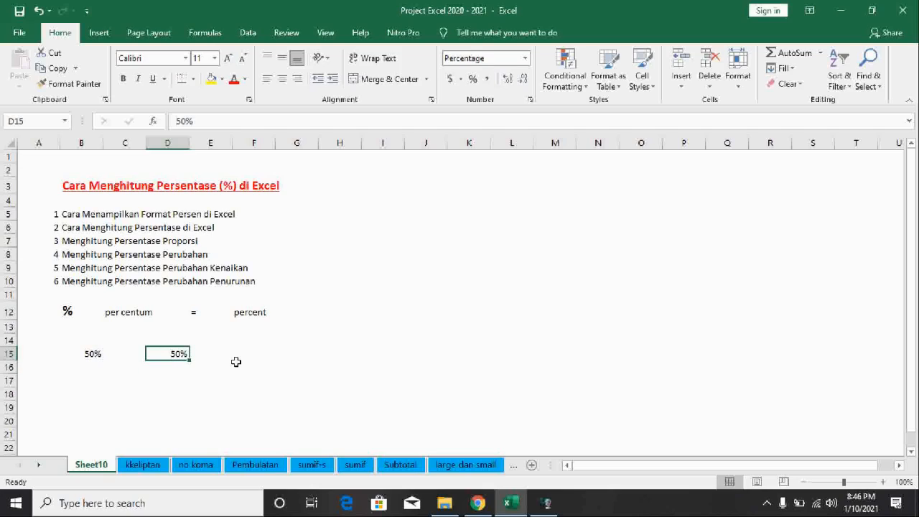
right_click(176, 357)
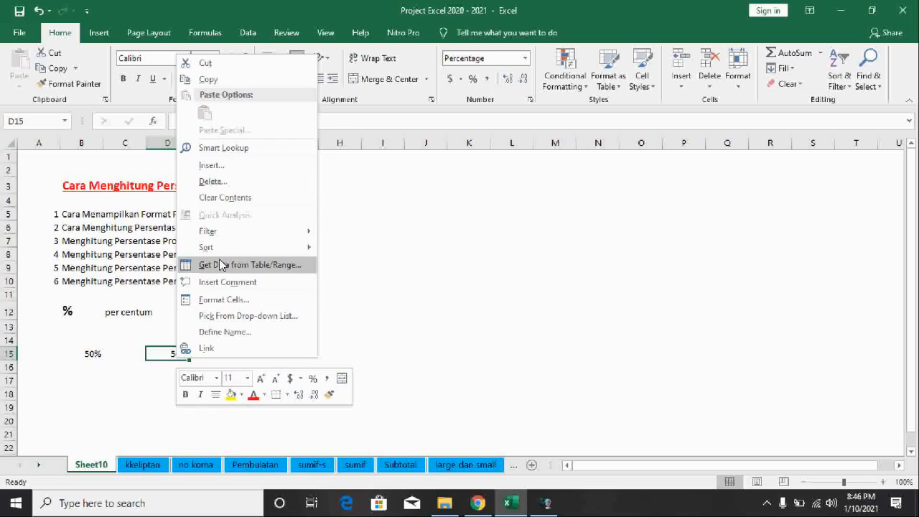
click(220, 300)
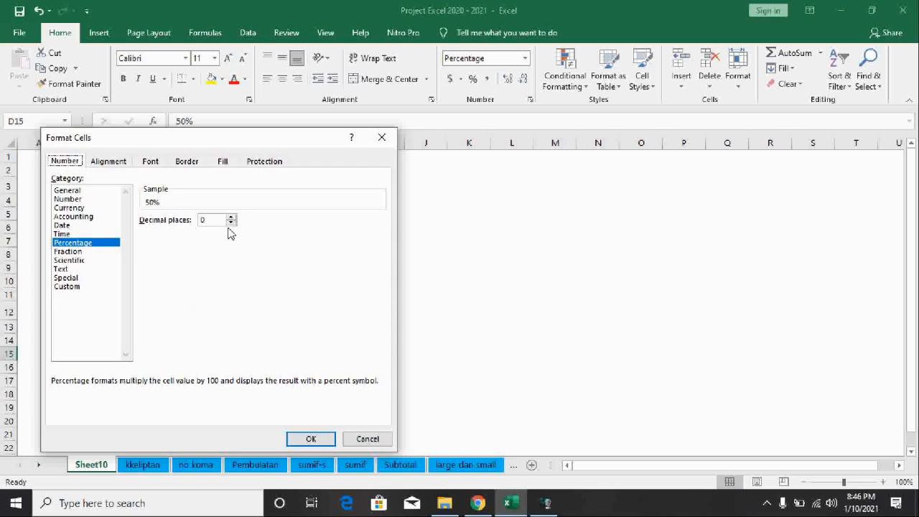
click(232, 218)
click(232, 218)
click(311, 438)
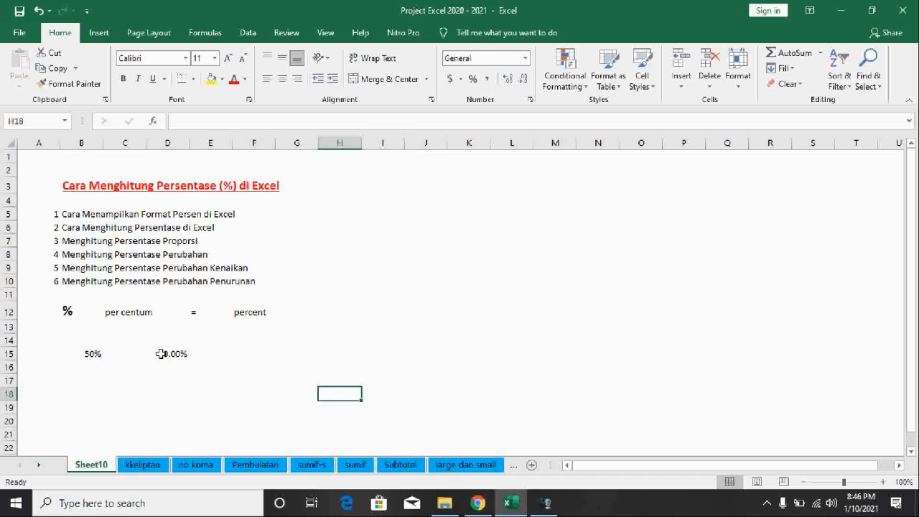
click(507, 79)
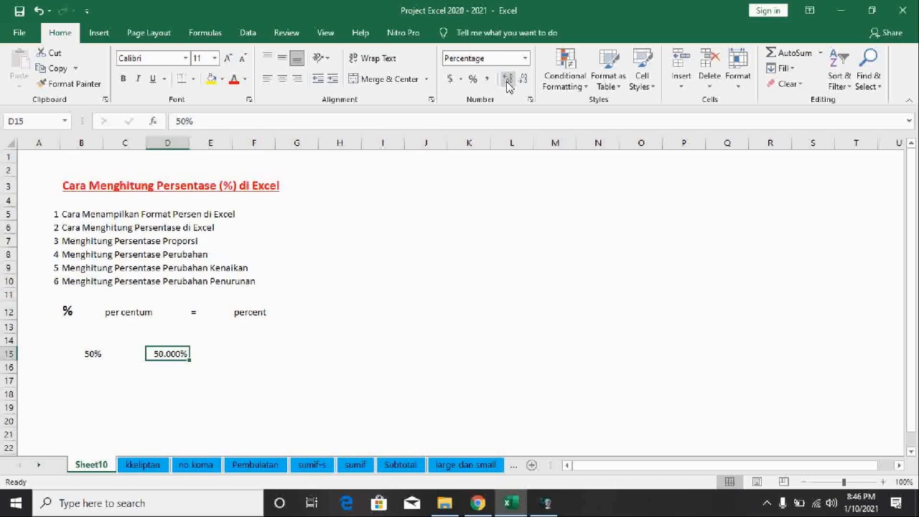
- Increase the decimal places of the percentage in cell D15, and reduce them to one decimal place
click(508, 79)
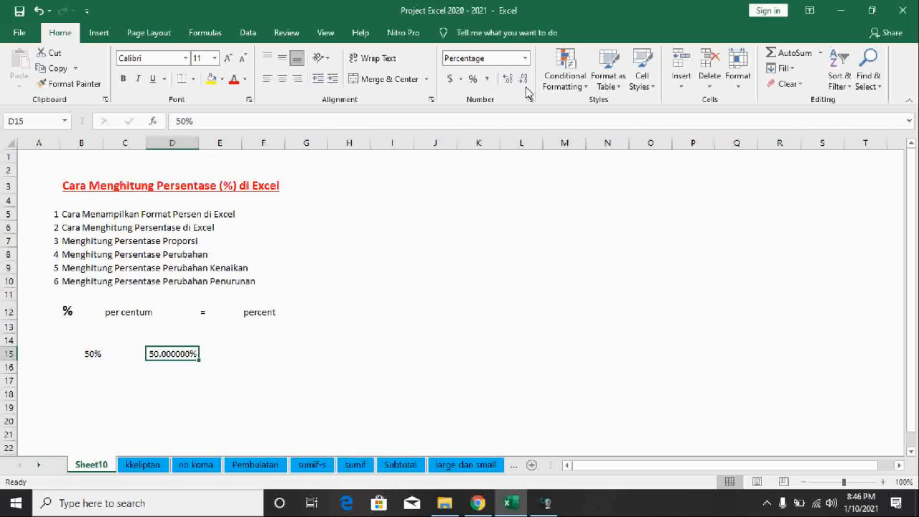
click(523, 79)
click(524, 79)
click(524, 79)
click(329, 318)
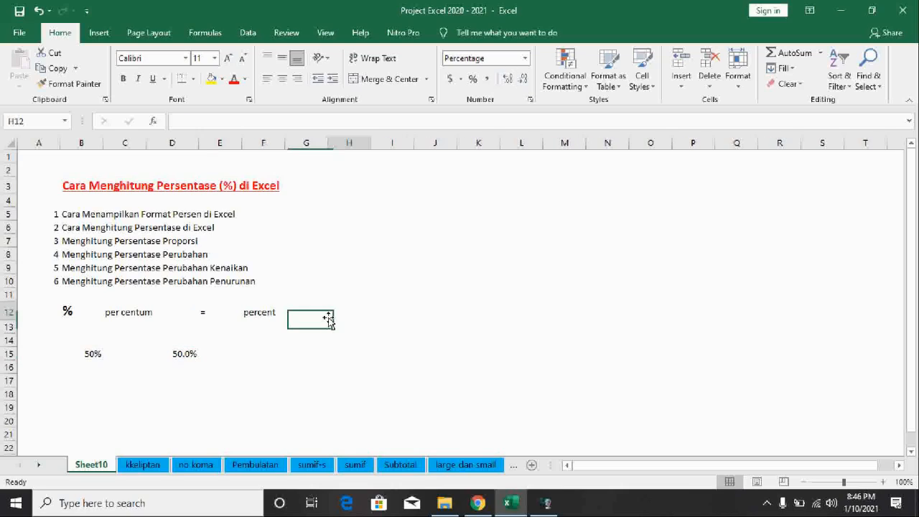
click(183, 353)
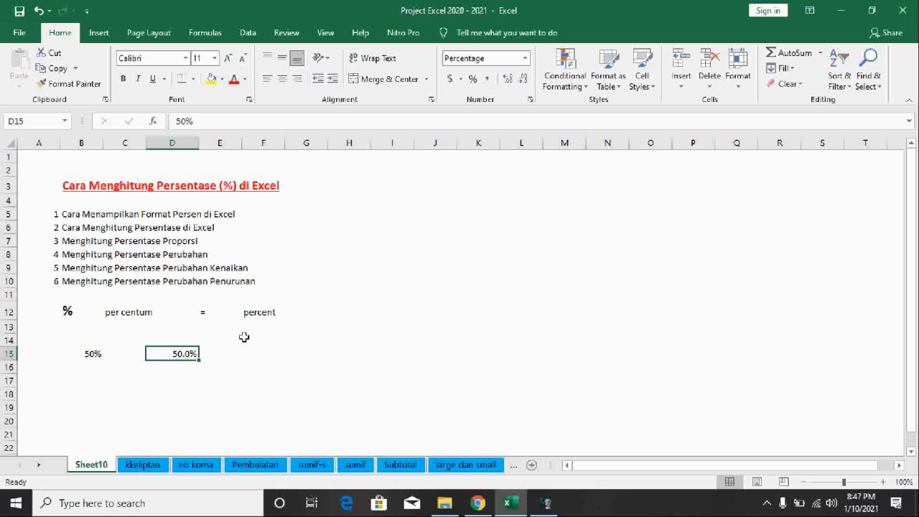
- Enter the shortcut label "ctl + shift + %" in cell B18
click(97, 392)
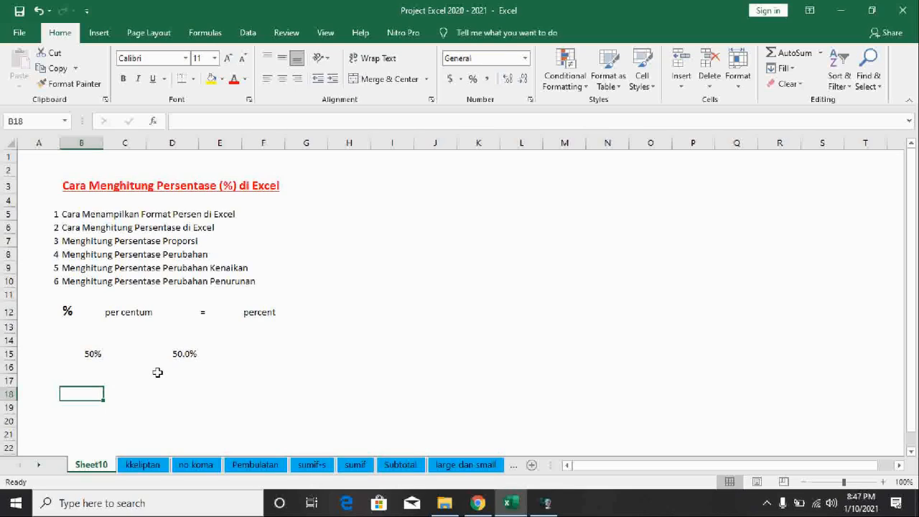
text(ctl)
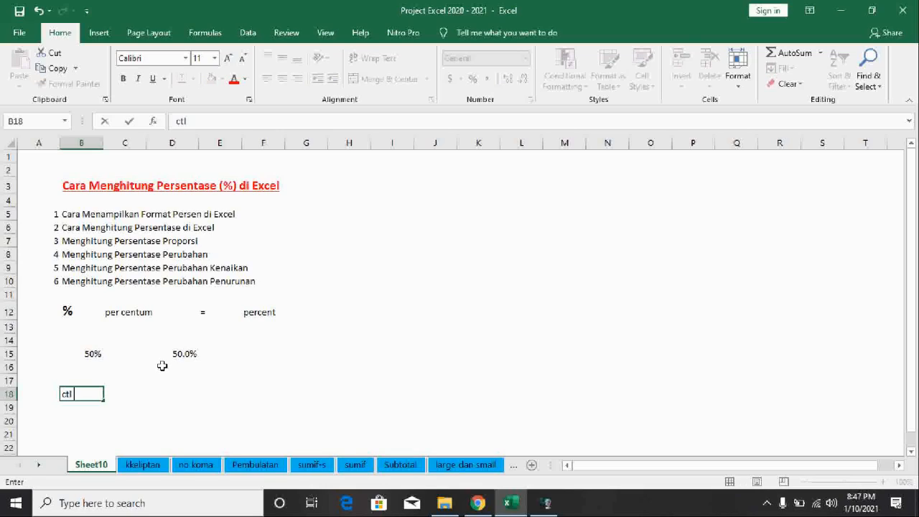
text( + shift + %)
key(Return)
key(Up)
- Apply the Percentage format to empty cell D18 and enter 50 in it
key(Right)
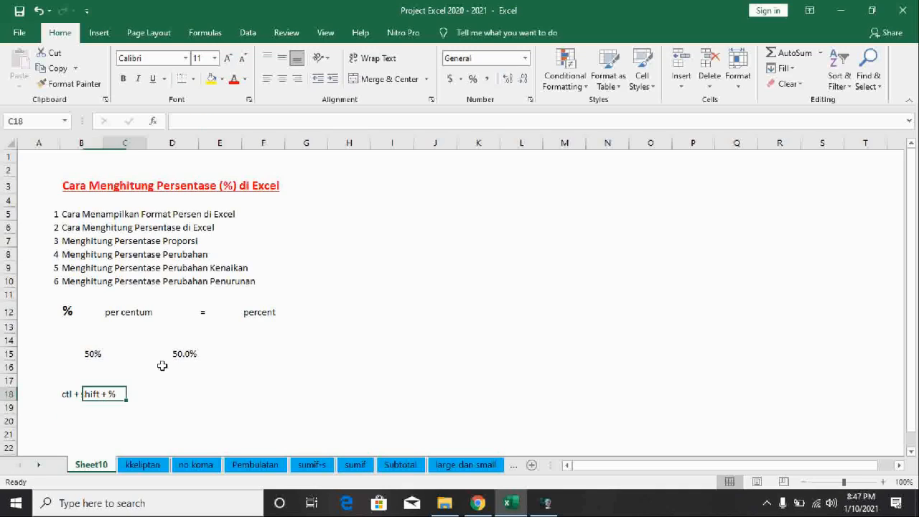
key(Right)
key(Down)
key(Up)
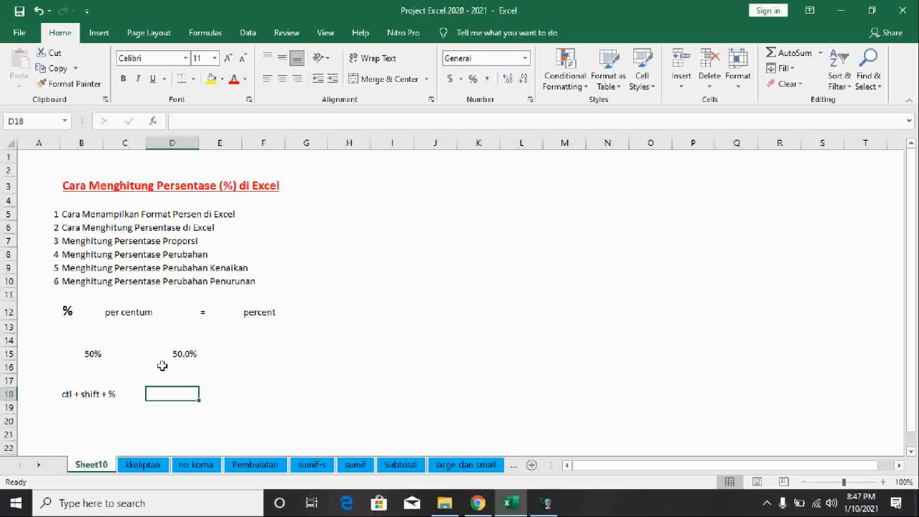
key(ctrl+shift+5)
text(50)
key(Return)
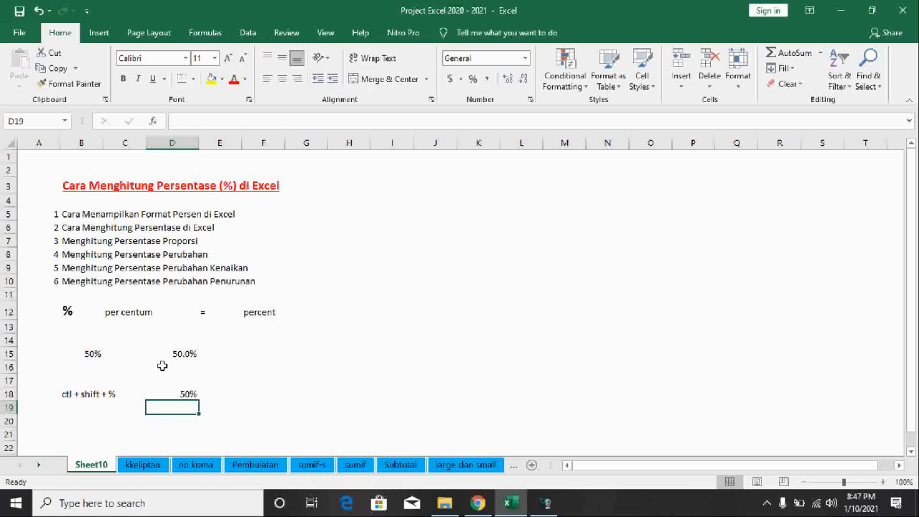
key(Up)
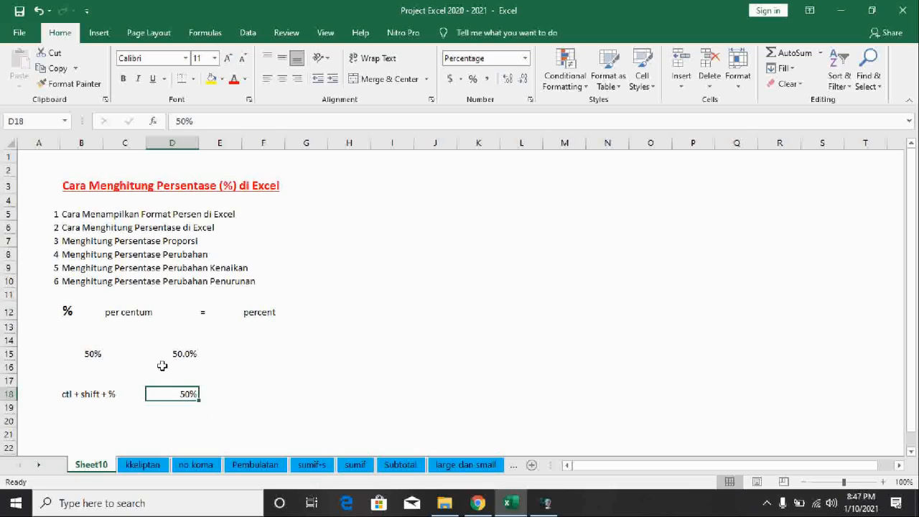
- Enter 50 in the unformatted cell F18, apply the Percentage format to it, and inspect its stored value
key(Right)
key(Right)
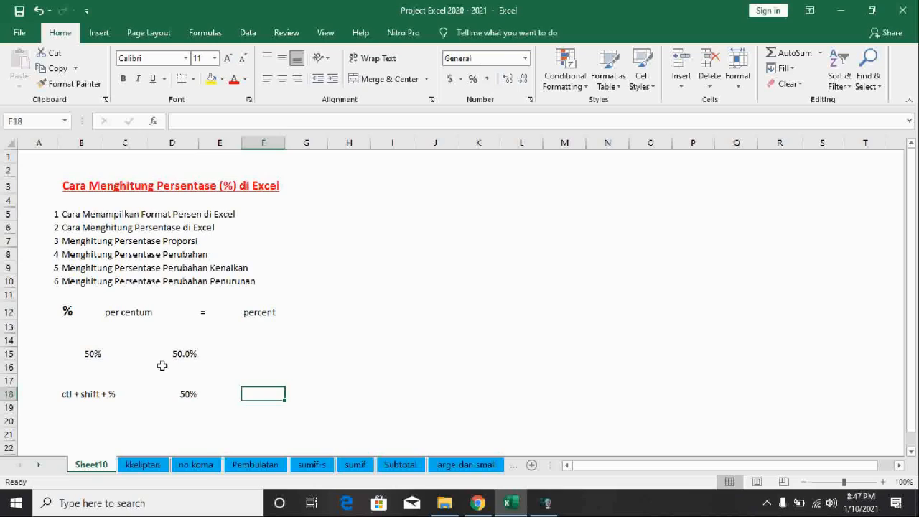
text(50)
key(ctrl+Return)
key(ctrl+shift+5)
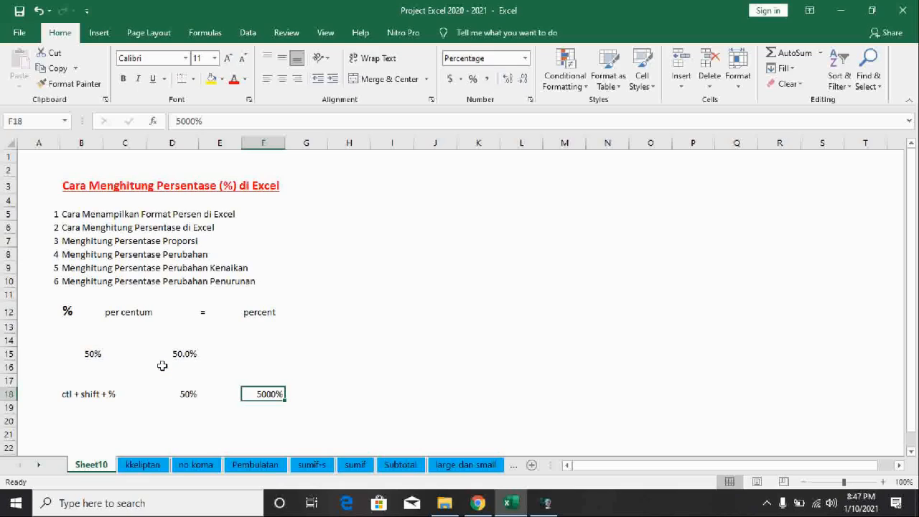
click(382, 396)
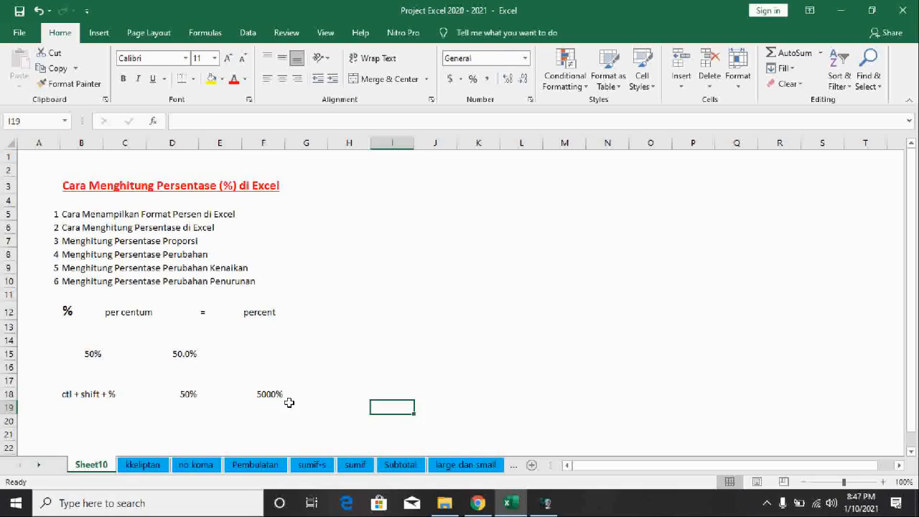
click(288, 397)
click(271, 384)
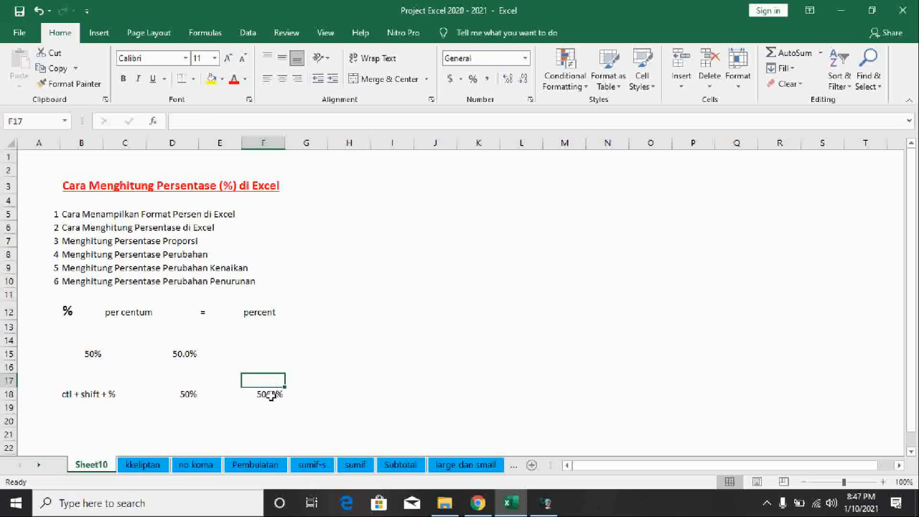
click(271, 396)
scroll(273, 395, down, 1)
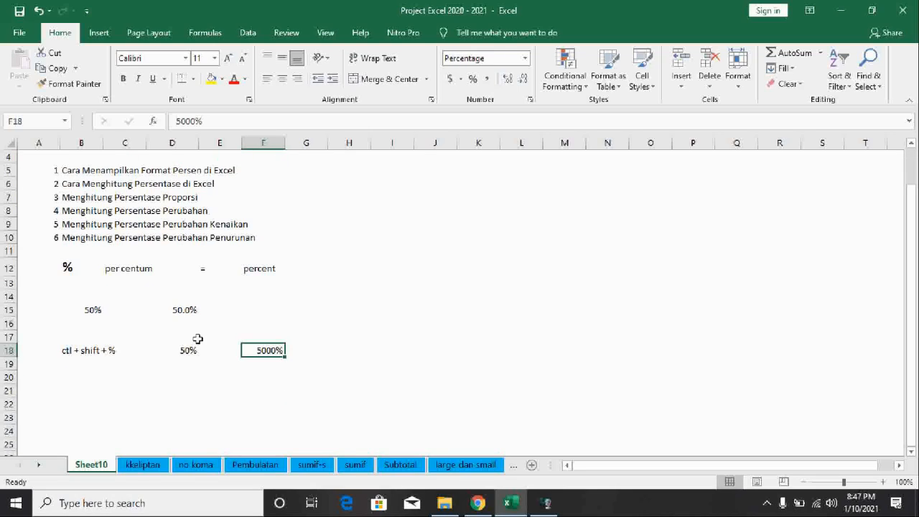
double_click(229, 118)
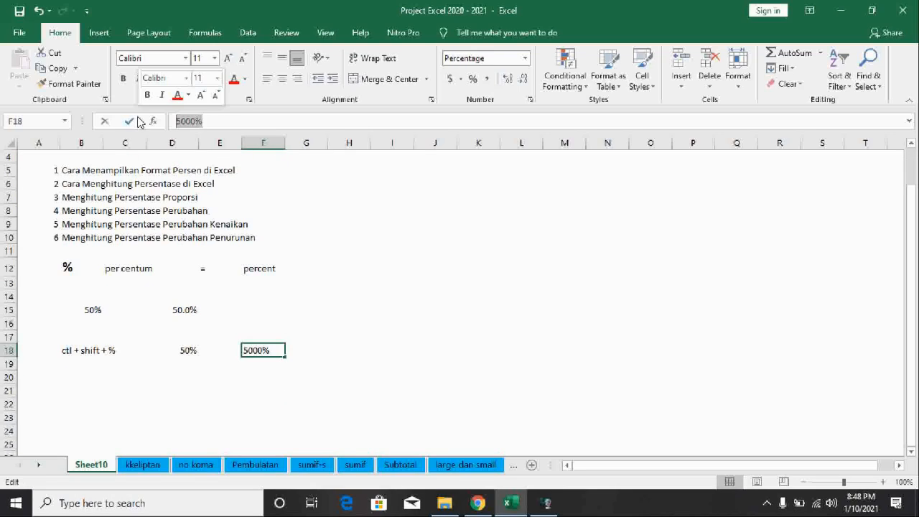
- Enter the formula =50/100 in cell H18 and apply the Percentage format to the result
click(330, 354)
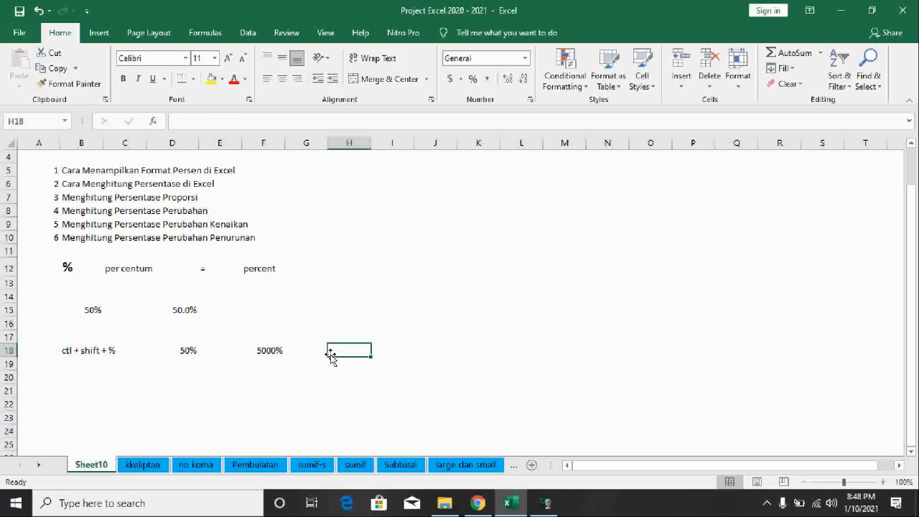
text(=)
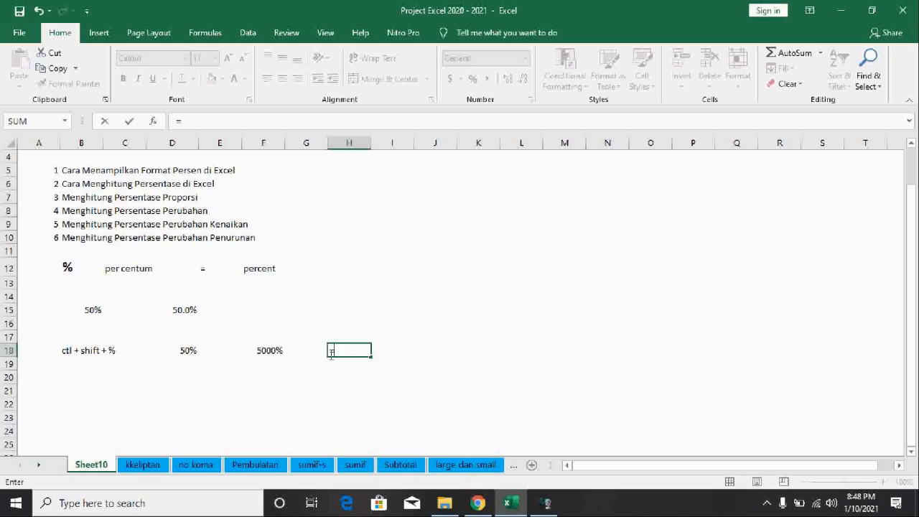
text(50/100)
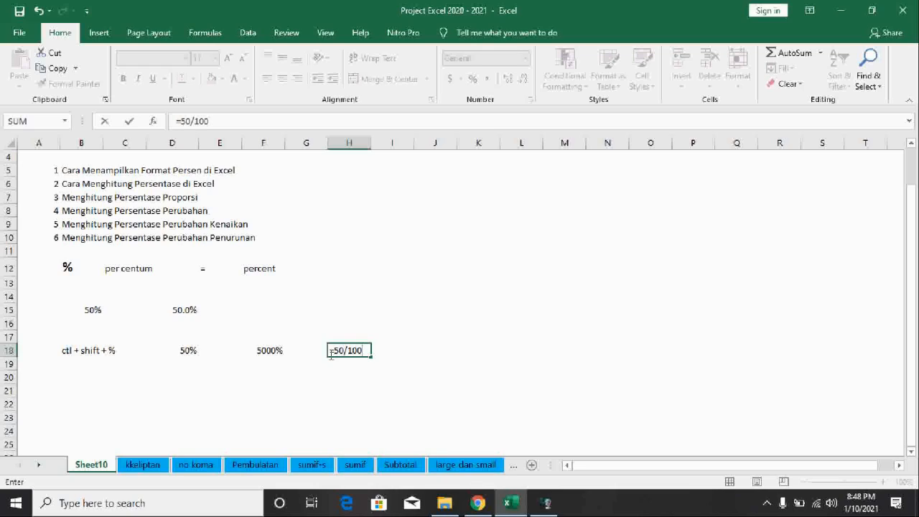
key(Return)
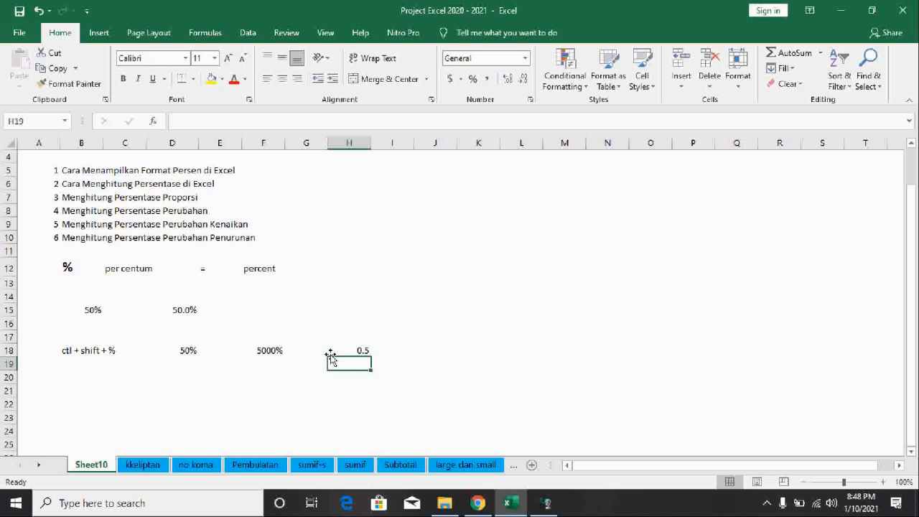
click(331, 354)
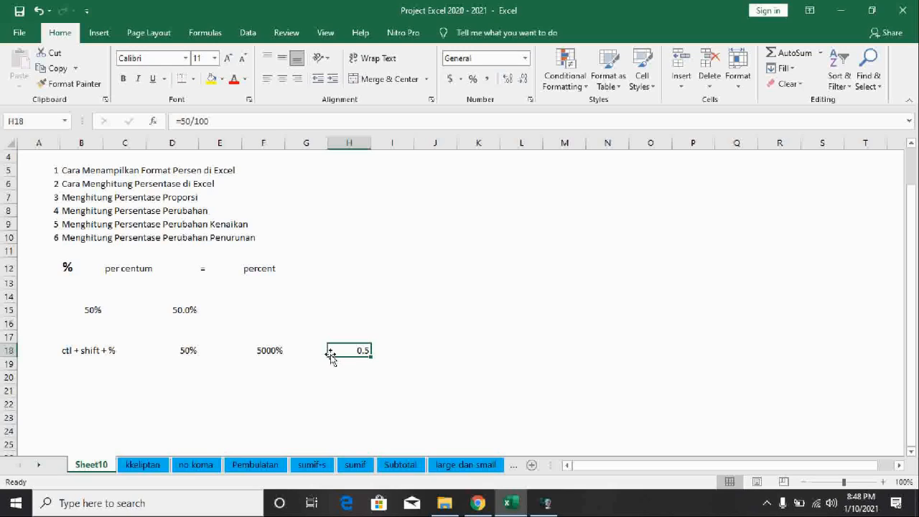
key(ctrl+shift+5)
key(Return)
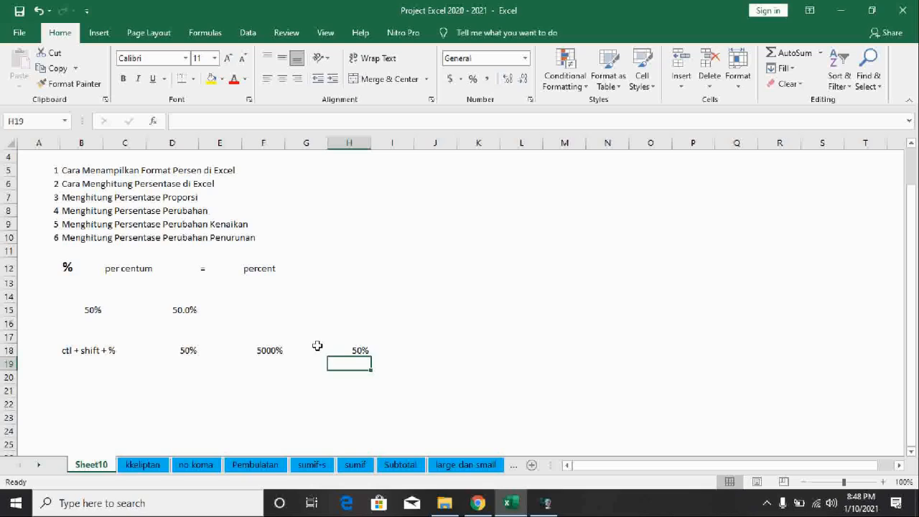
- Format empty cell B20 as Percentage with 2 decimal places through Format Cells
click(72, 367)
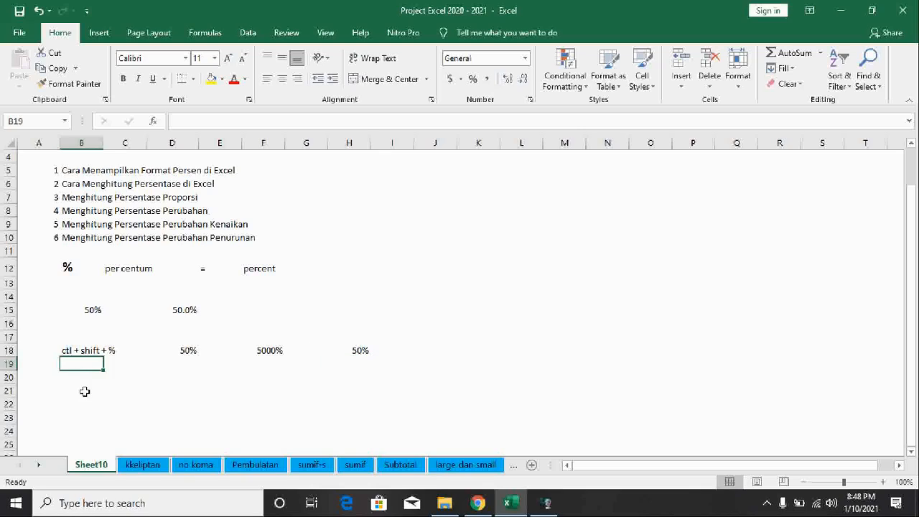
click(78, 378)
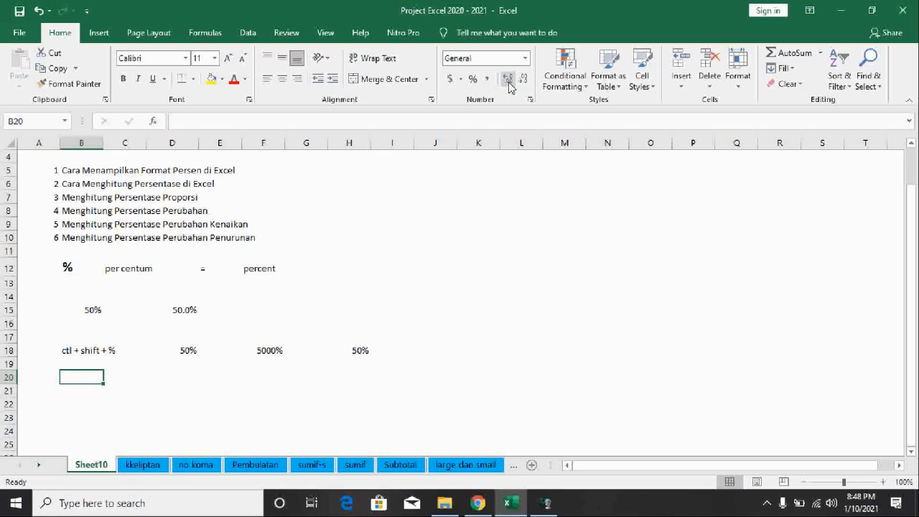
right_click(97, 379)
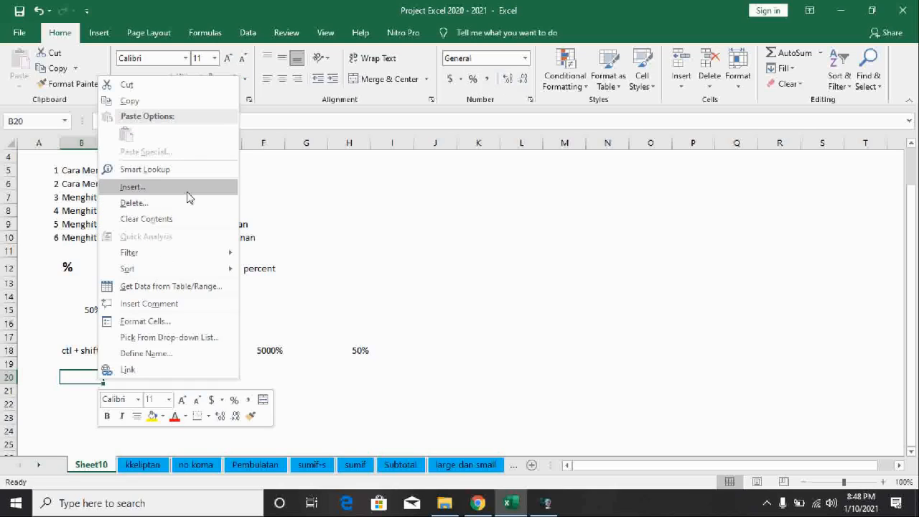
click(146, 321)
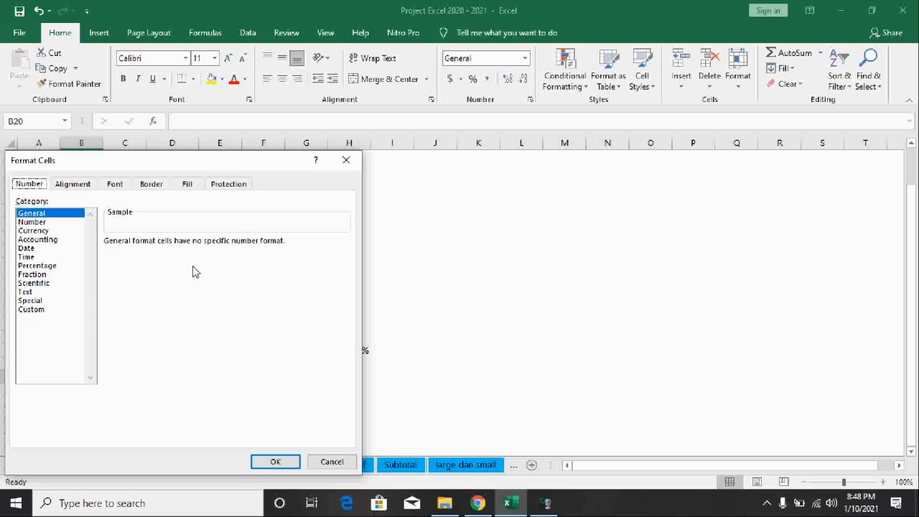
click(36, 266)
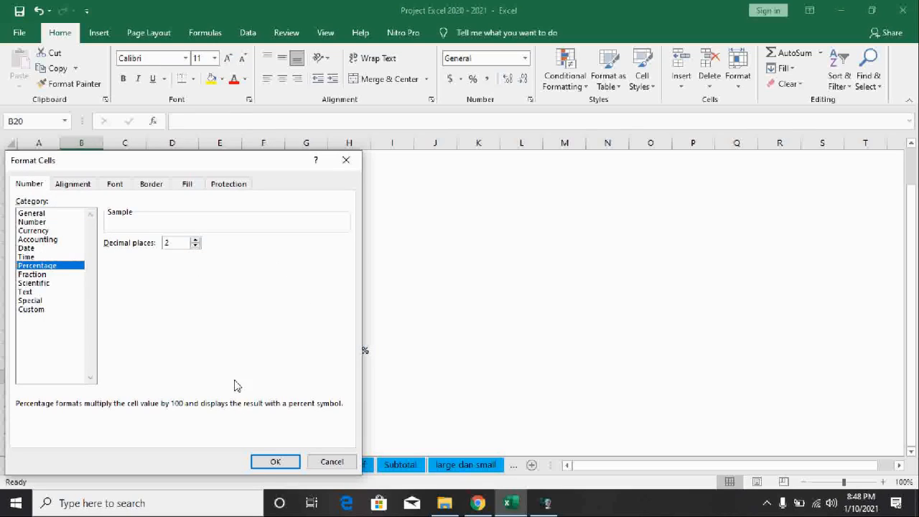
click(276, 464)
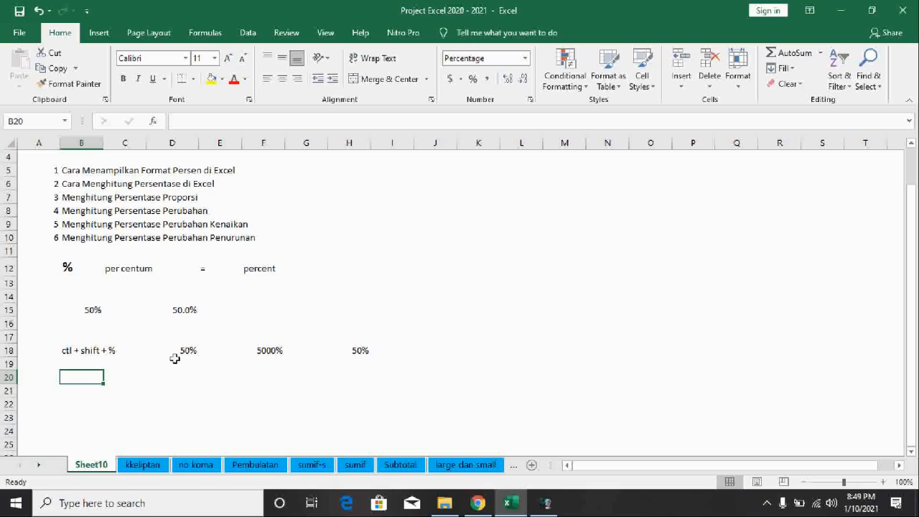
- Enter the label "nilai %" in cell B20
text(nilai)
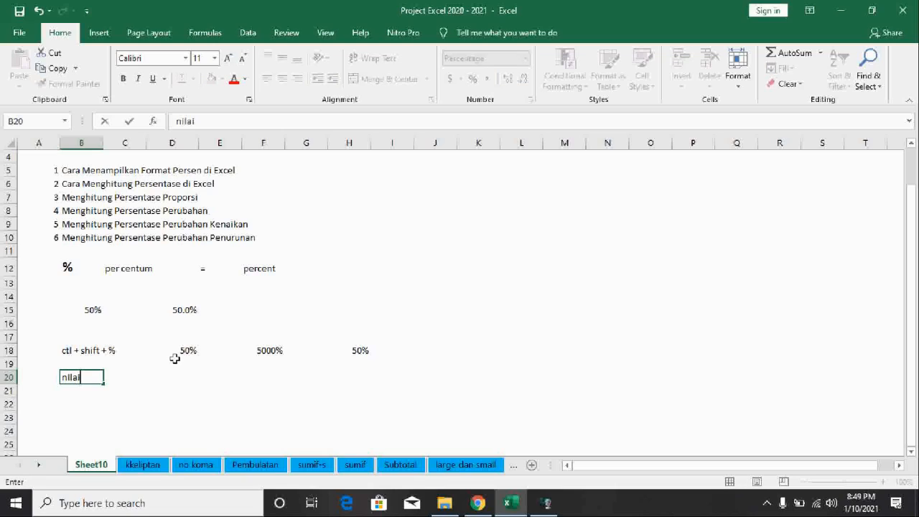
key(Return)
key(Right)
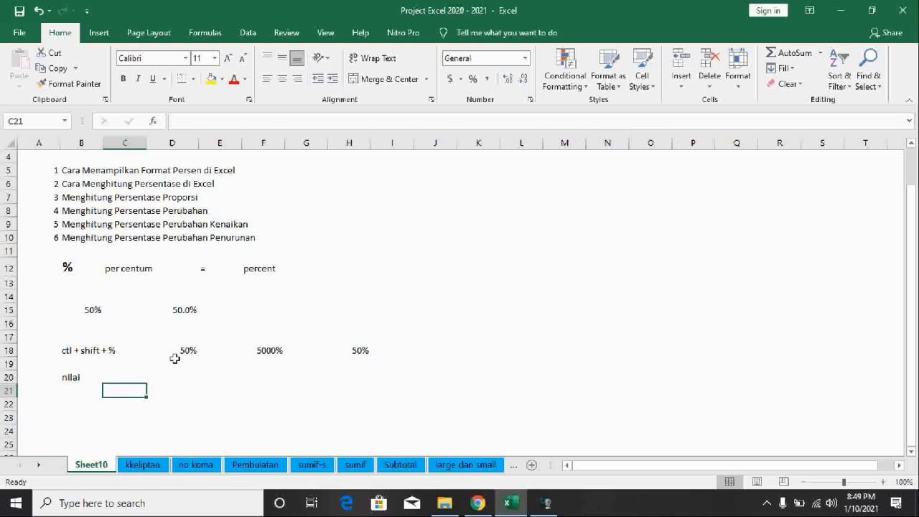
key(Right)
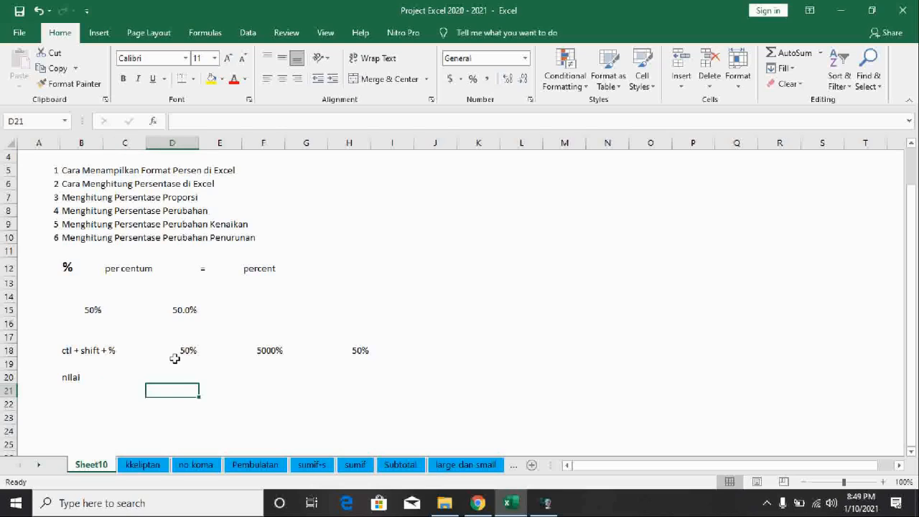
key(Left)
key(Up)
key(Right)
key(Left)
key(Left)
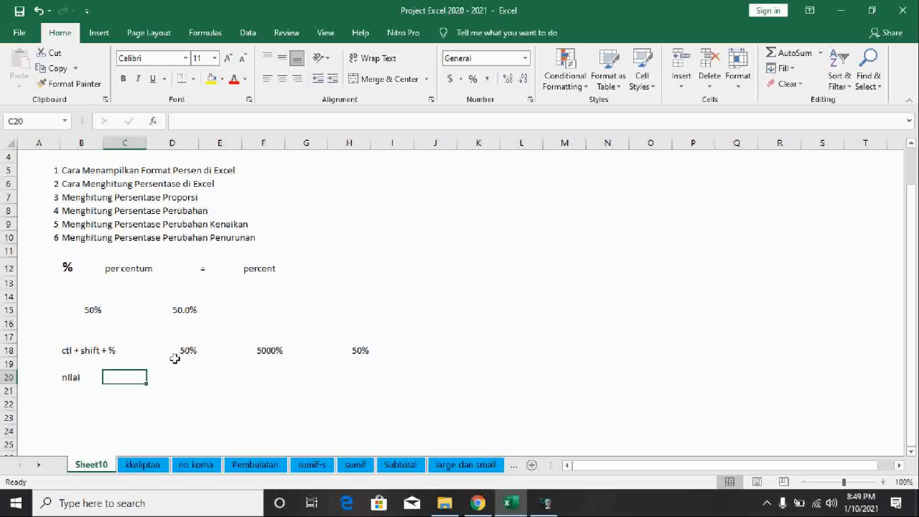
key(Right)
key(Left)
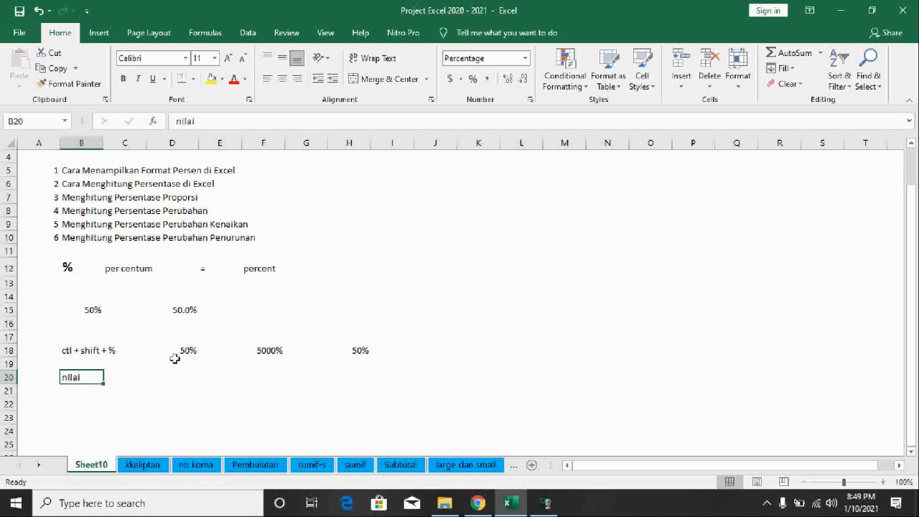
click(207, 122)
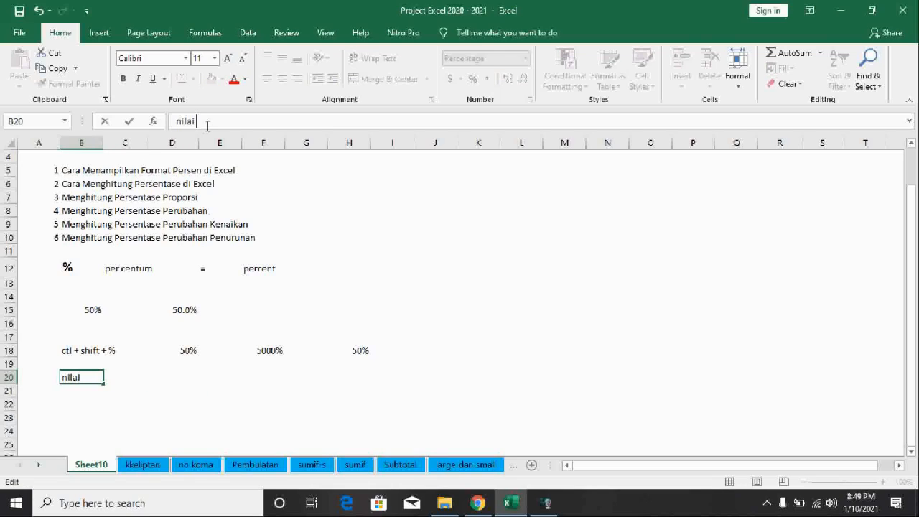
text(%)
key(Return)
- Enter an equals sign as text in cell C20, beside the "nilai %" label
key(Right)
key(Up)
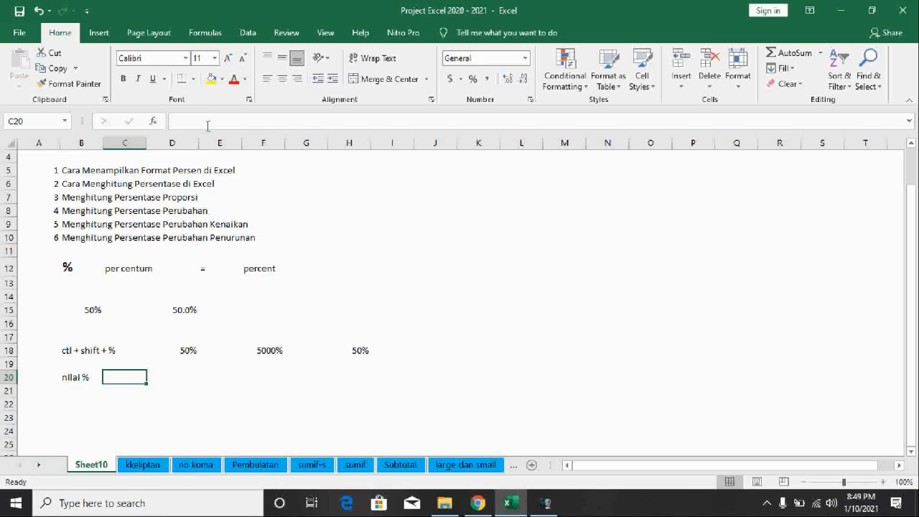
text(=)
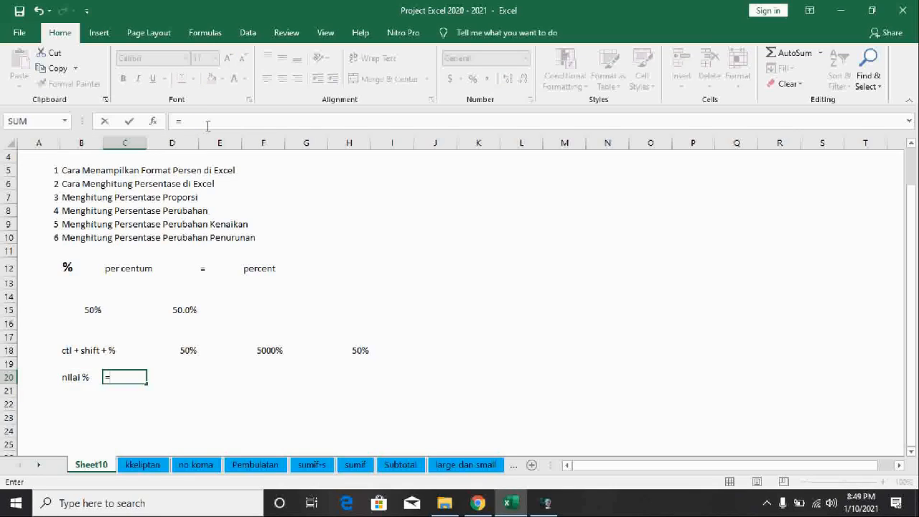
key(Return)
key(Up)
- Enter "nilai x" in cell D20 and underline it as the numerator of the percentage formula
key(Right)
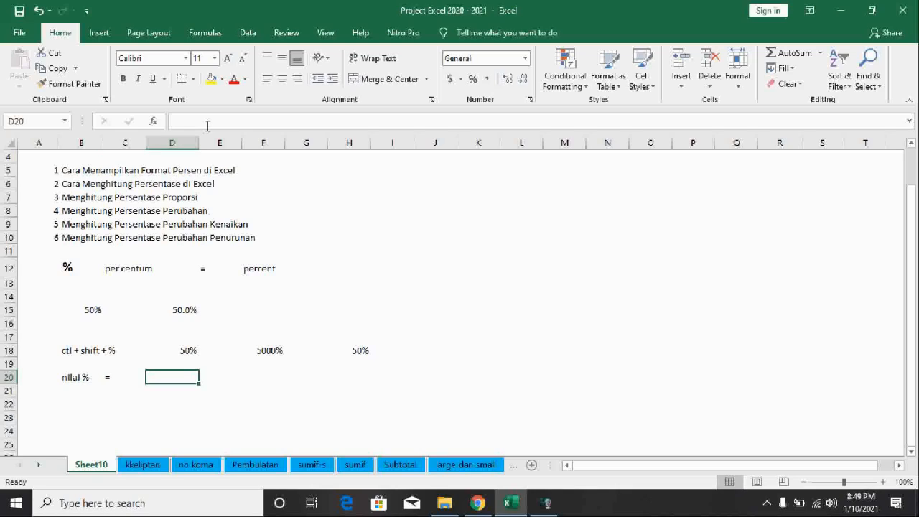
text(nila)
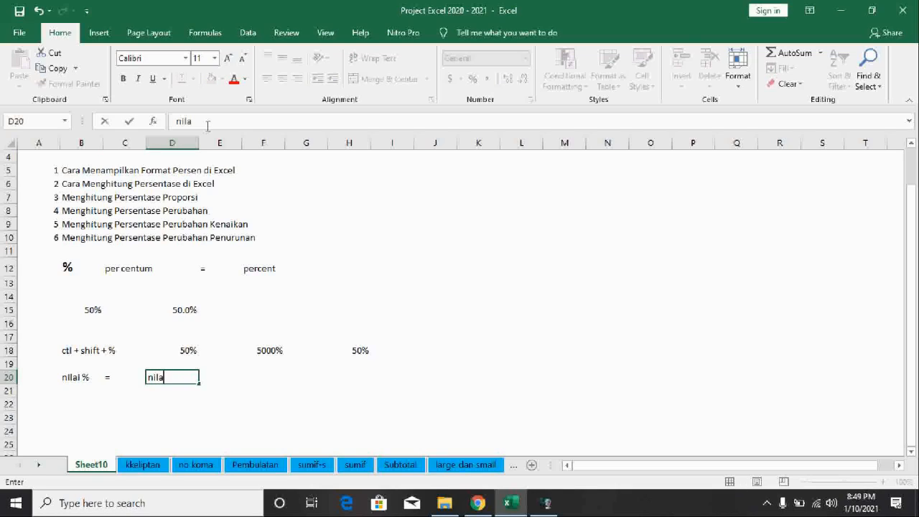
text(i x)
key(Return)
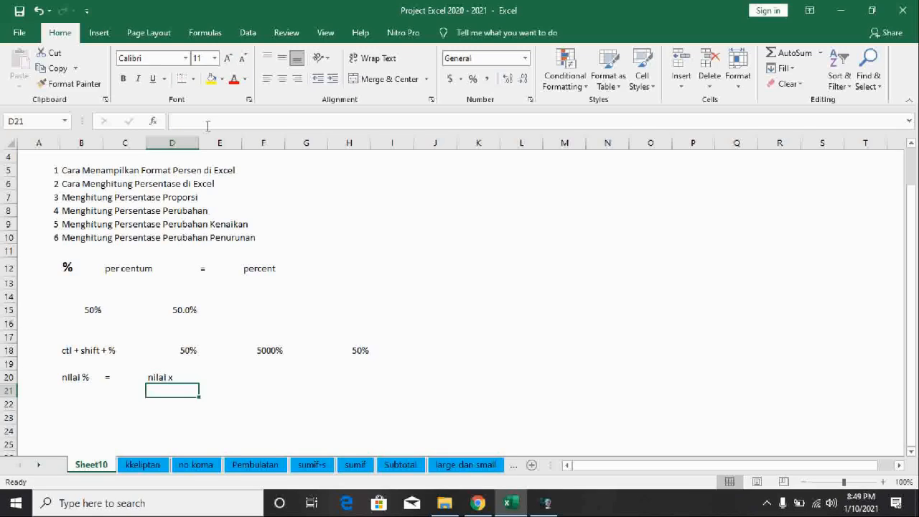
click(154, 378)
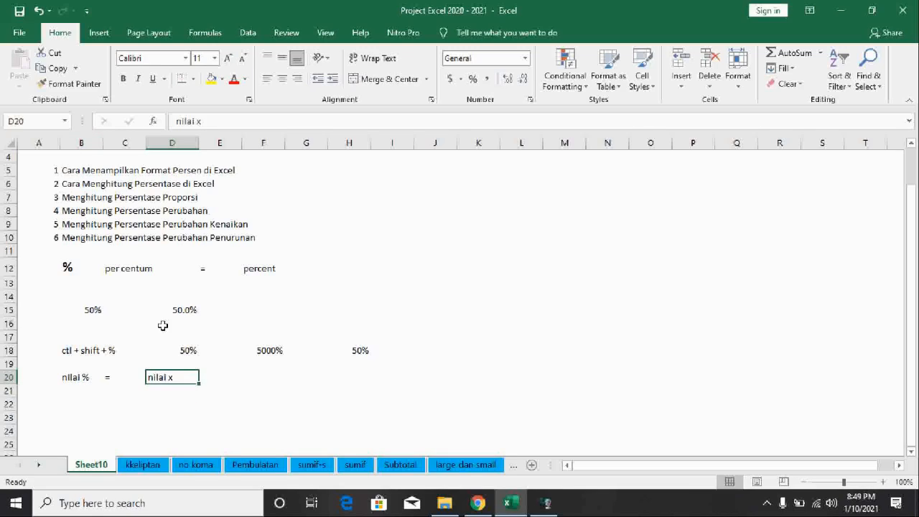
click(153, 80)
click(263, 444)
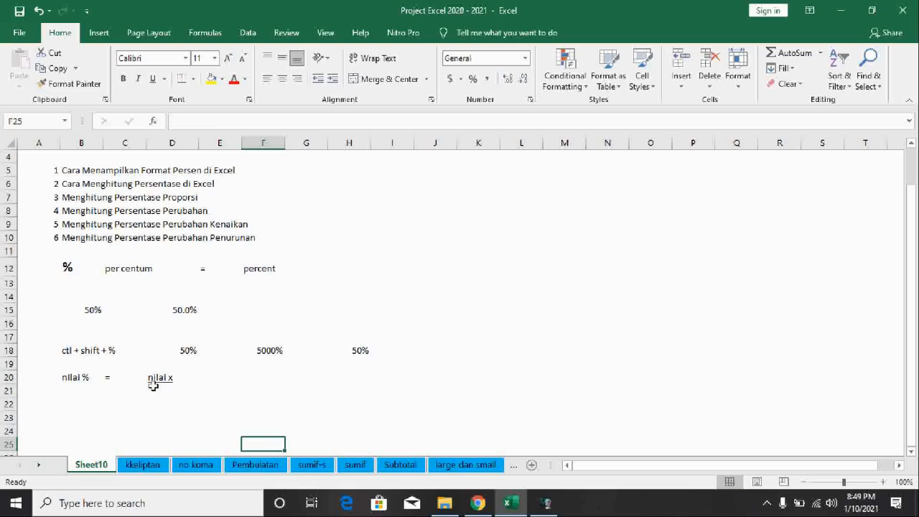
- Enter "Nilai x" in cell D21 as the denominator below the underlined text
click(154, 386)
text(N)
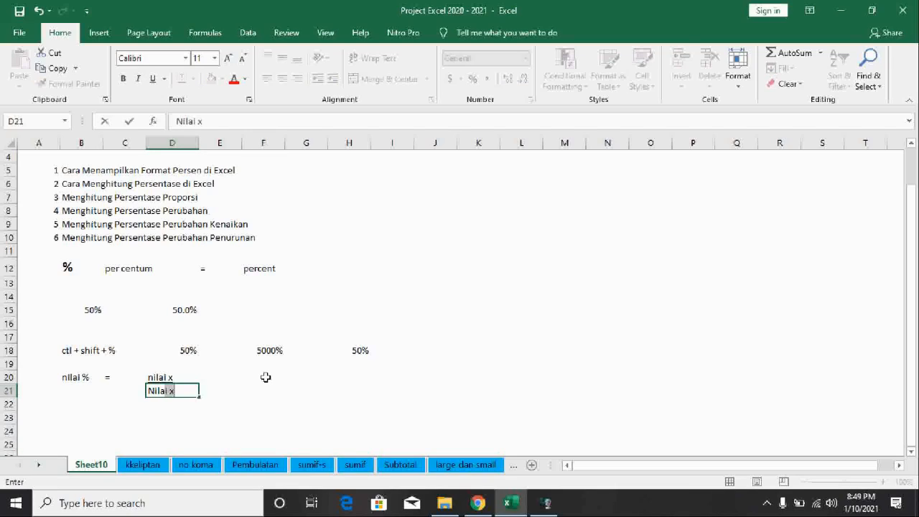
text(ilai xx)
key(Return)
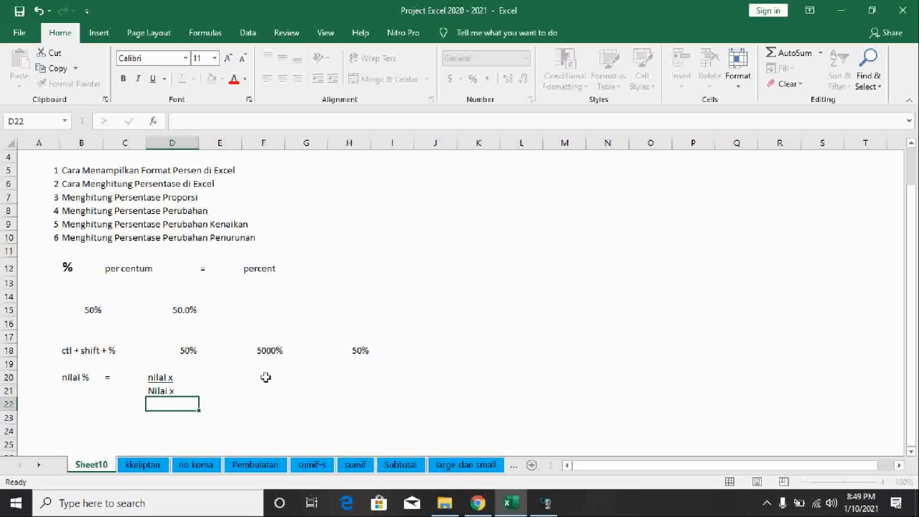
- Enter the multiplier text "x 100" in cell E20, beside the numerator
key(Up)
key(Up)
key(Right)
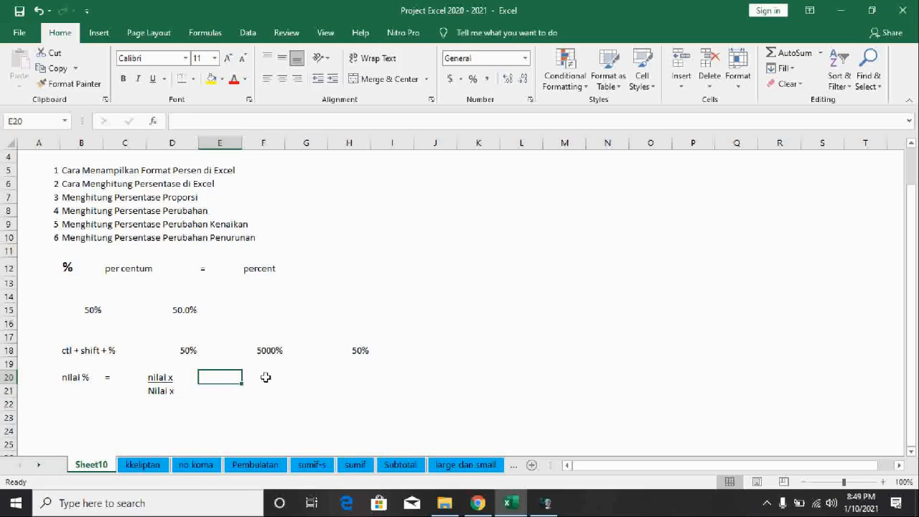
text(x 100)
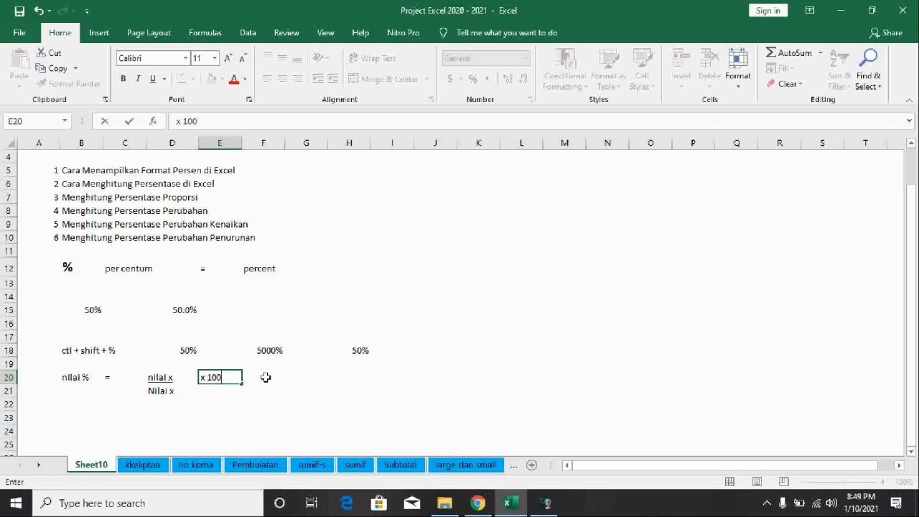
key(Return)
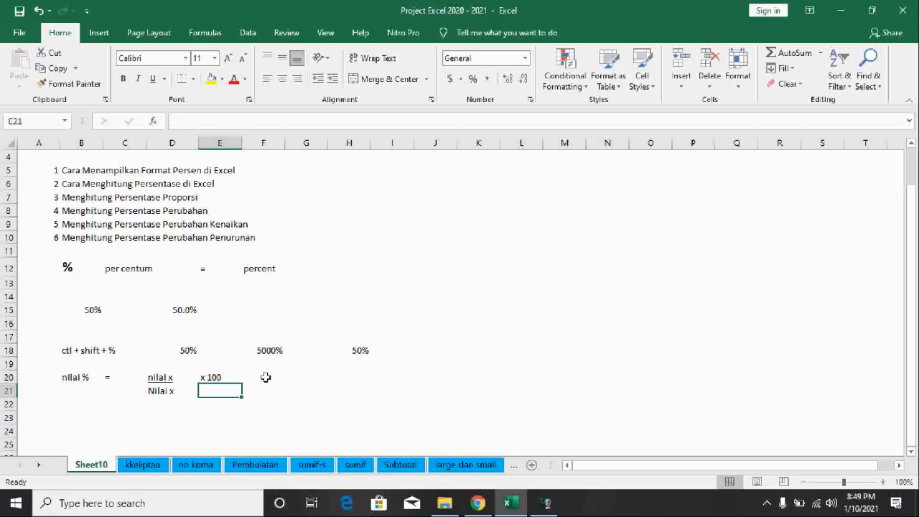
- Enter an equals sign as text in cell C22 to start the worked example
key(Up)
key(Right)
key(Left)
key(Left)
key(Down)
key(Down)
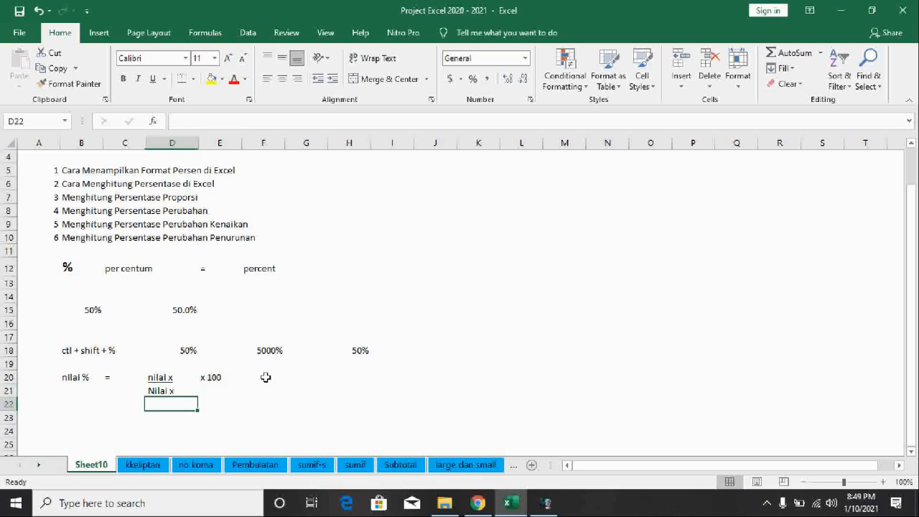
key(Up)
key(Right)
key(Right)
key(Left)
key(Down)
key(Left)
key(Left)
key(Left)
key(Right)
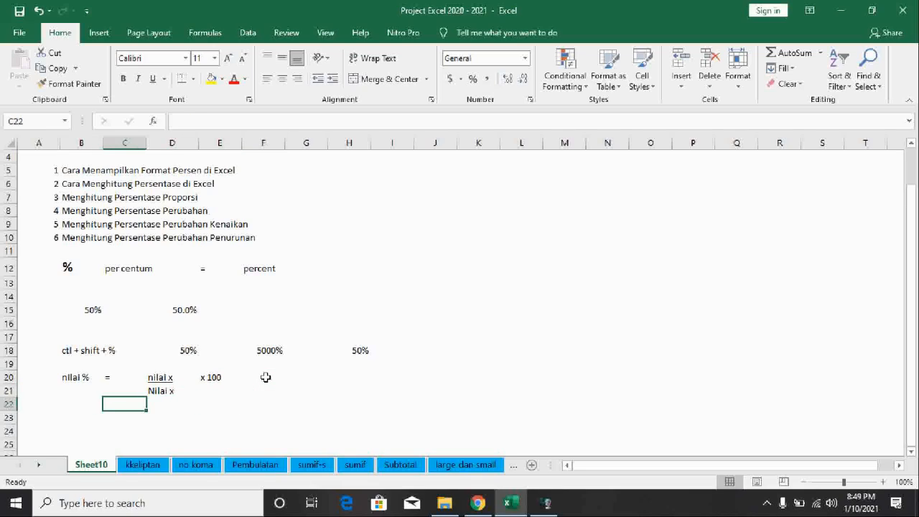
key(Left)
key(Right)
text(=)
key(Return)
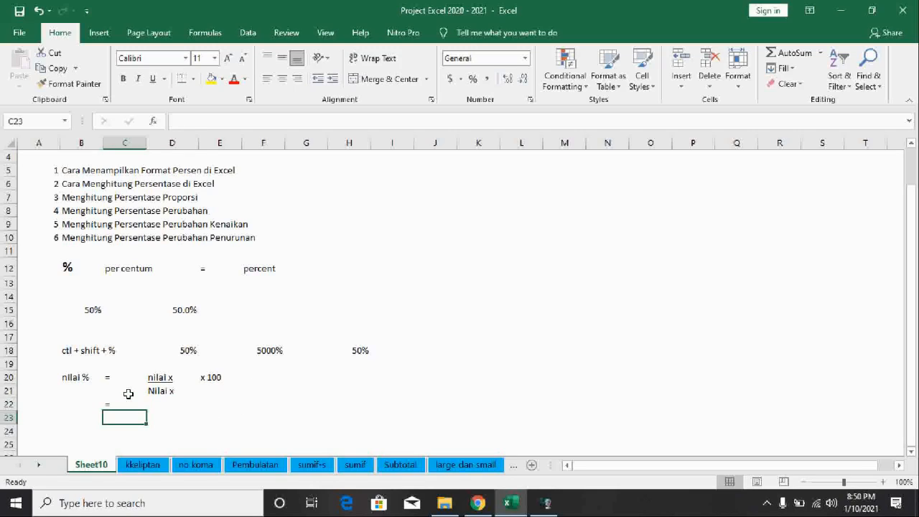
- Build the example fraction with an underlined 50 in cell D22 and 100 in cell D23
key(Up)
key(Right)
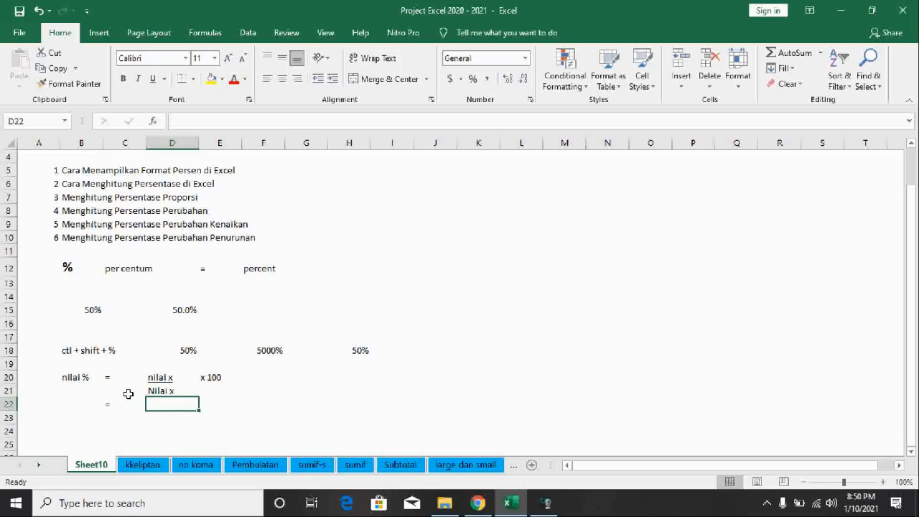
text(50)
key(Return)
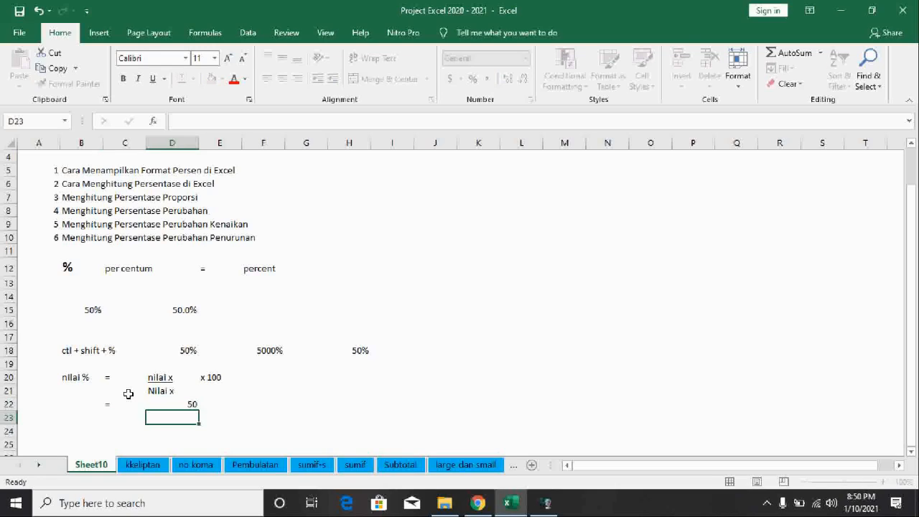
key(Up)
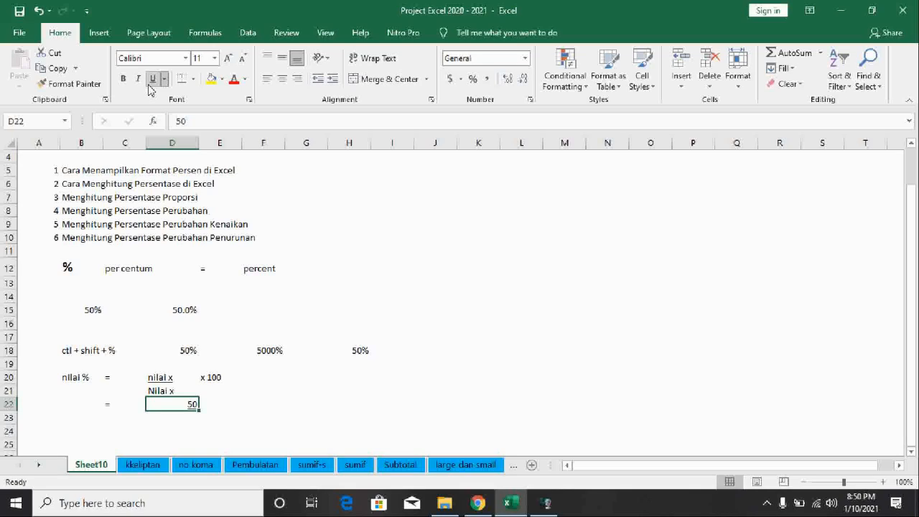
key(Down)
text(100)
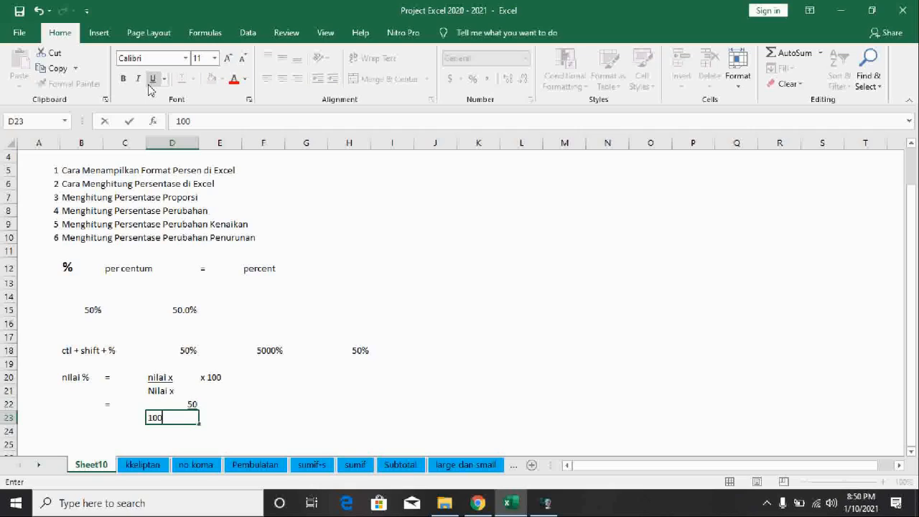
key(Return)
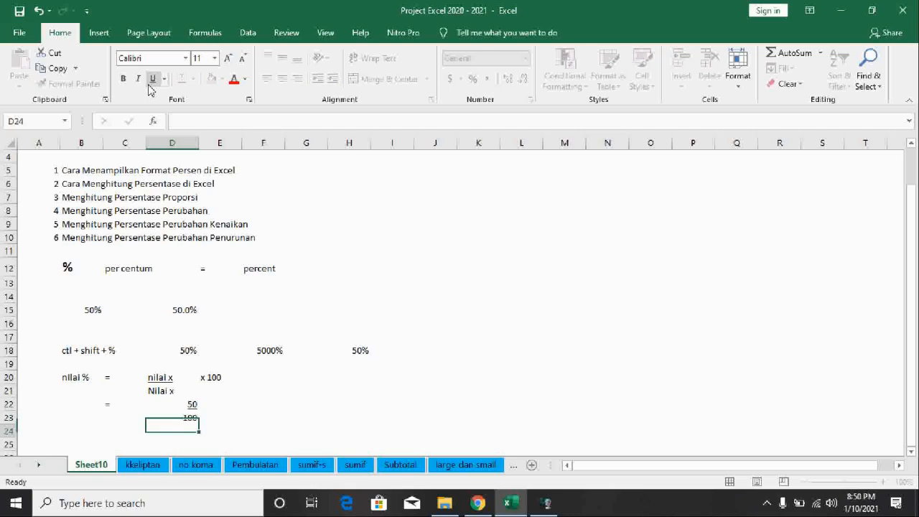
- Enter the multiplier text "x 100" in cell E22, beside the example fraction
key(Up)
key(Right)
key(Up)
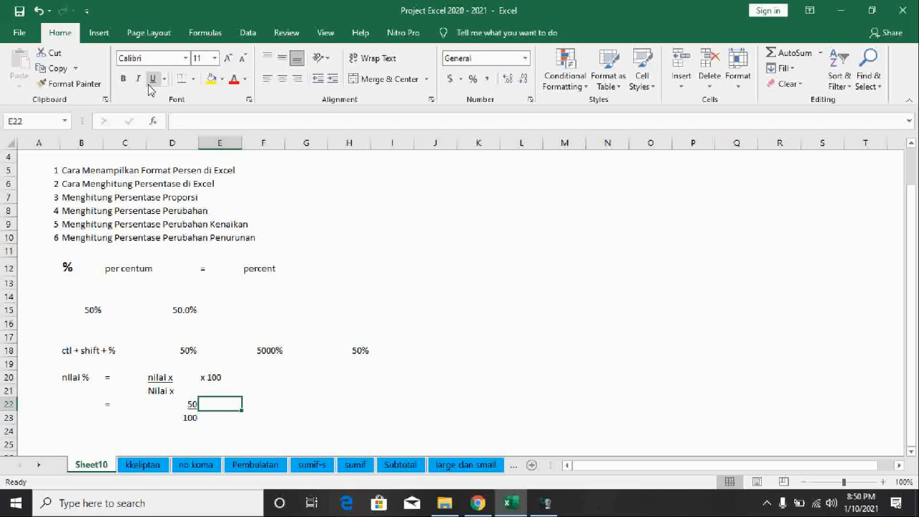
text(x)
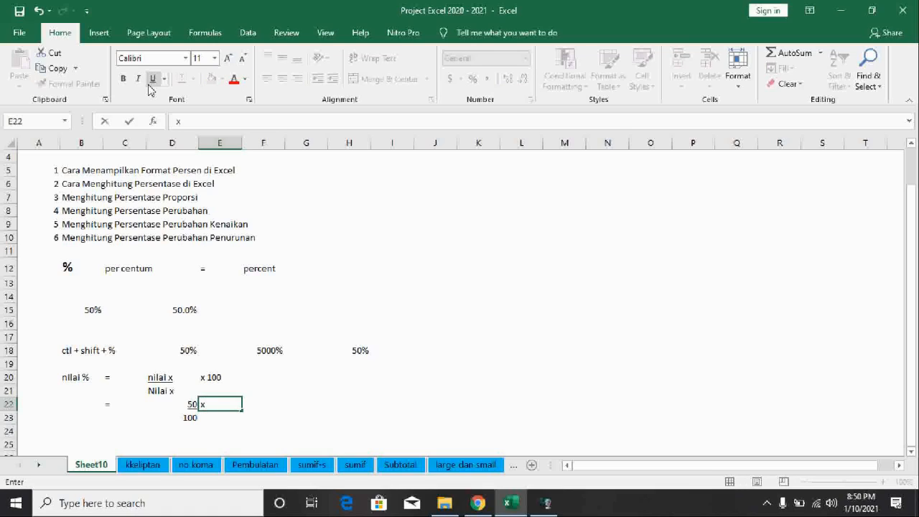
text( 100)
key(Return)
- Enter an equals sign as text in cell C25 for the example's result line
key(Left)
key(Left)
key(Down)
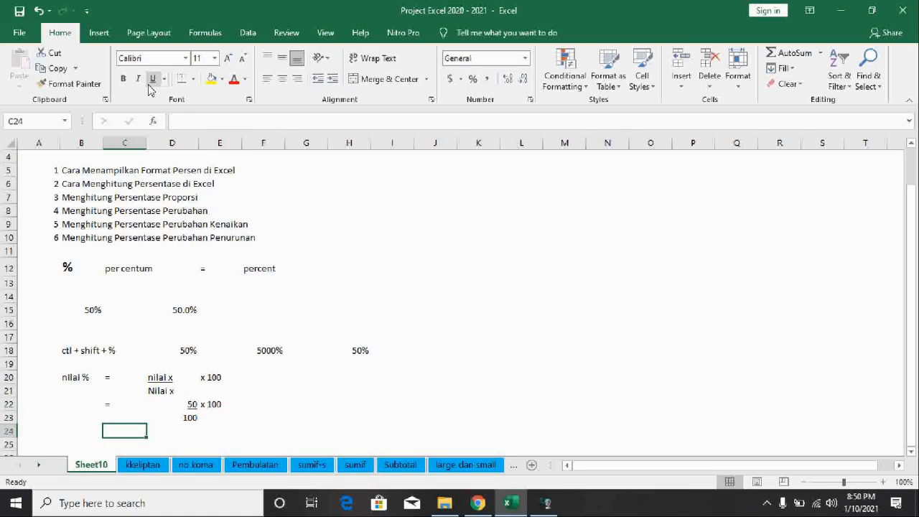
key(Left)
key(Down)
key(Up)
key(Right)
key(Down)
key(Left)
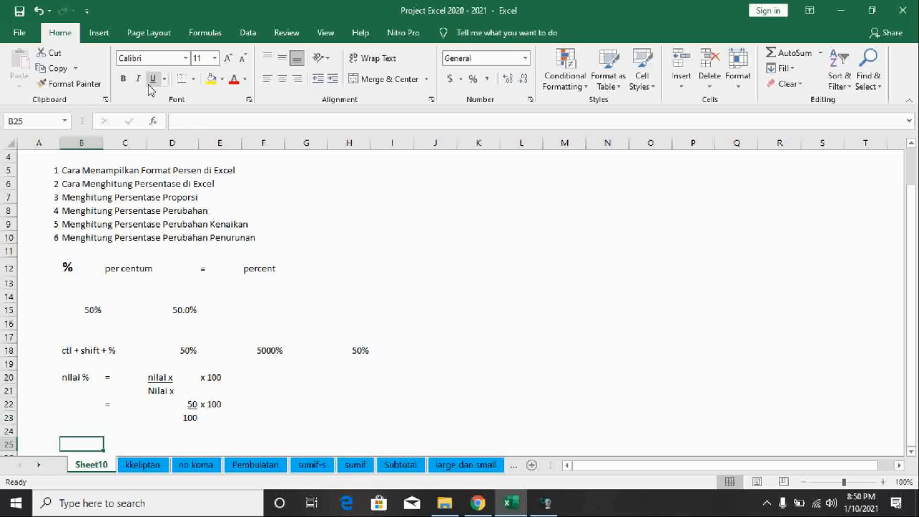
key(Right)
text(=)
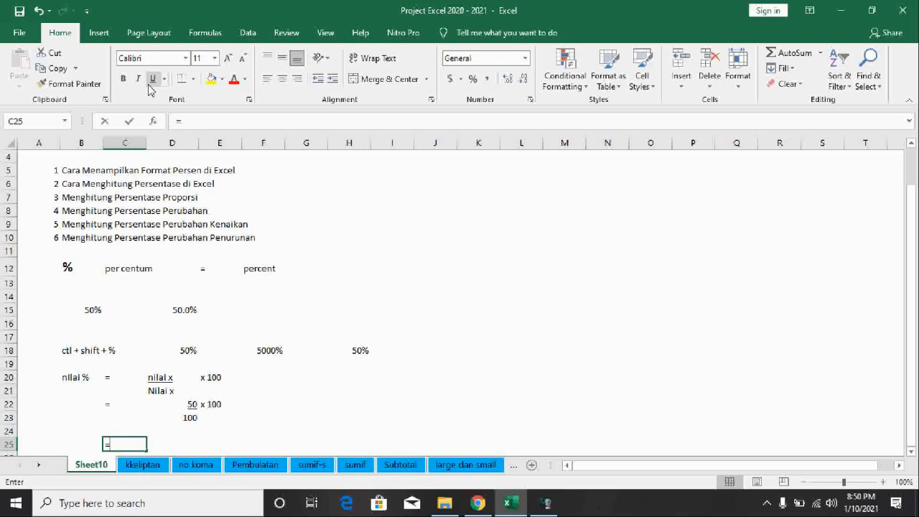
key(Return)
- Enter the formula =50/100*100 in cell D25 and apply the Percentage format to it
key(Up)
key(Right)
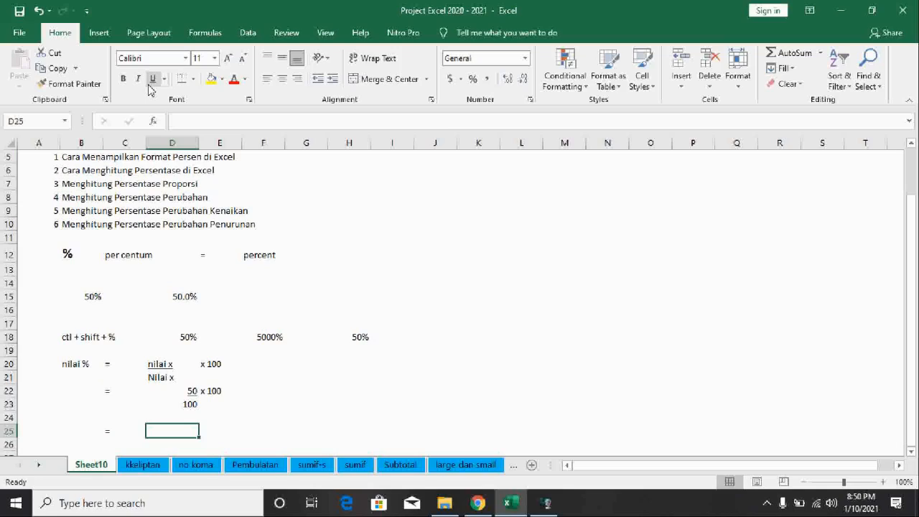
text(=50)
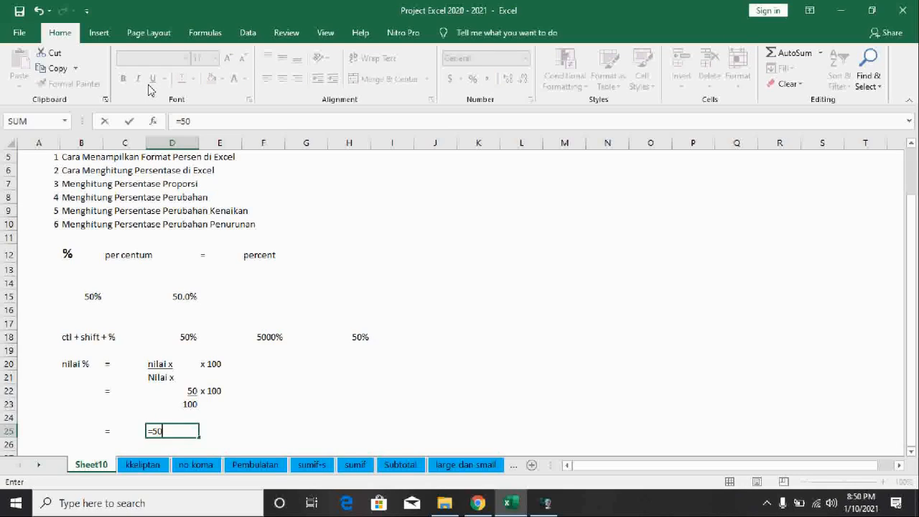
text(/100x)
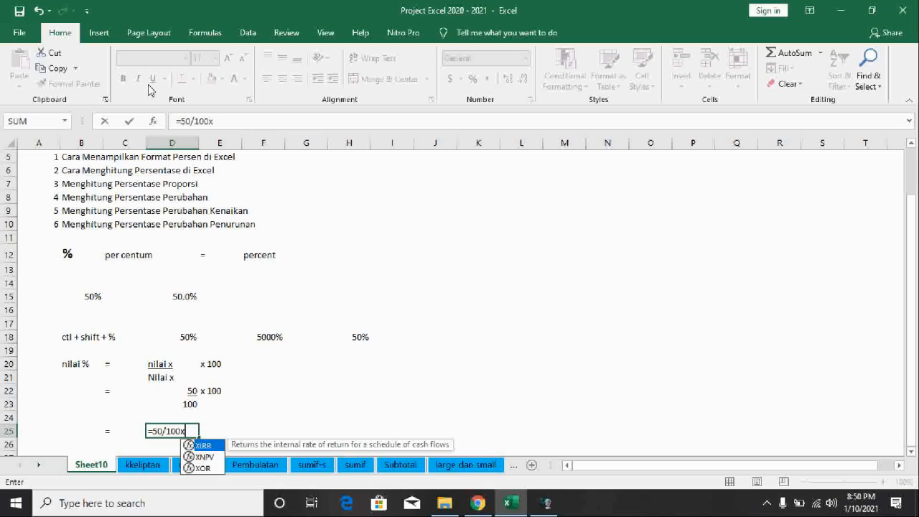
text(100)
key(Return)
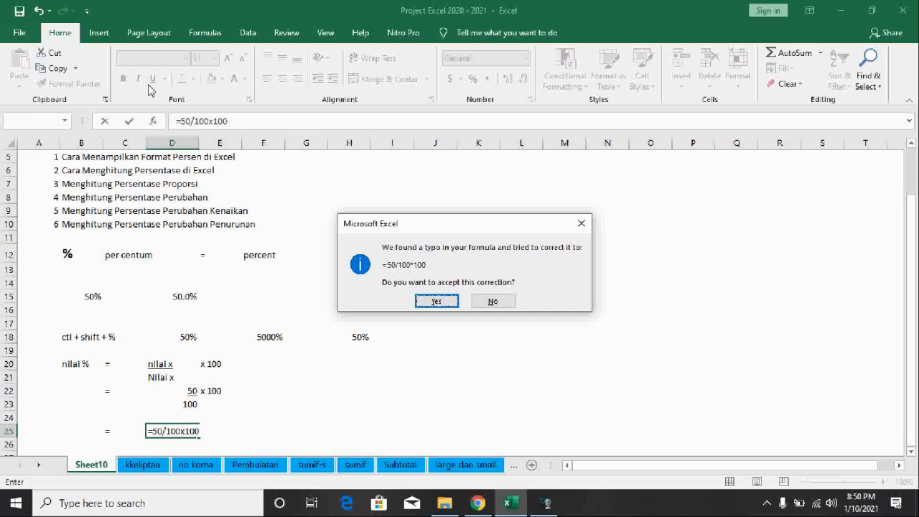
key(Return)
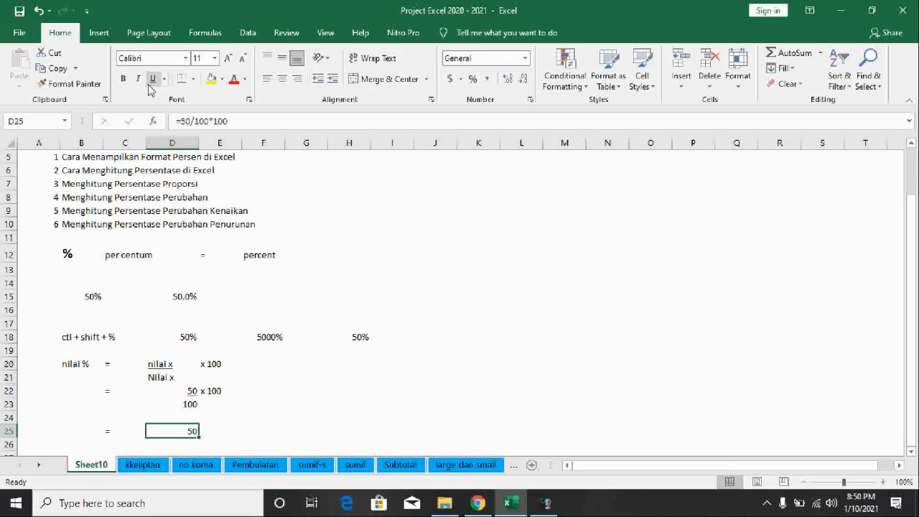
click(473, 81)
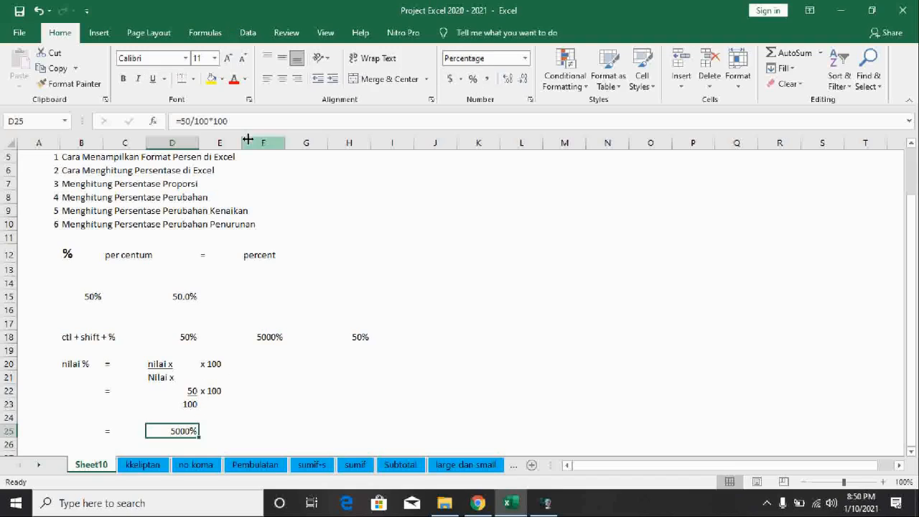
- Add parentheses around the division in cell D25 so the formula reads =(50/100)*100
click(182, 121)
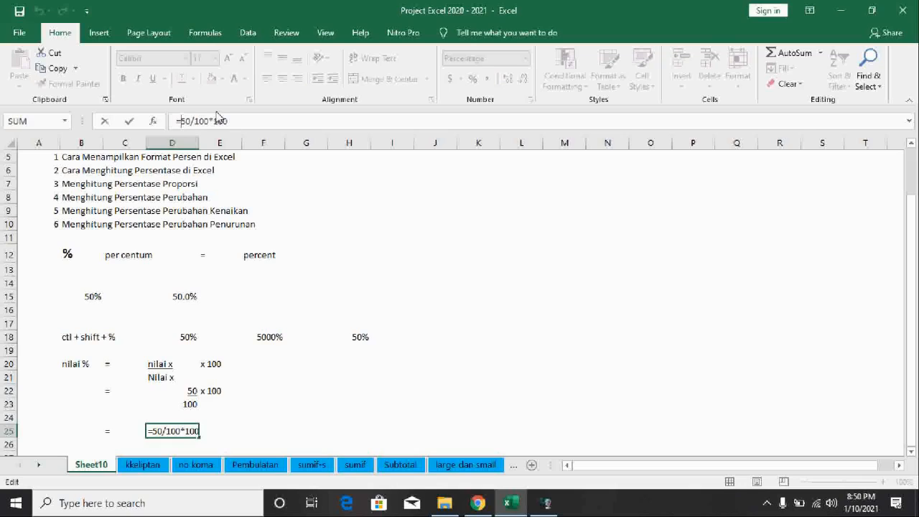
text(()
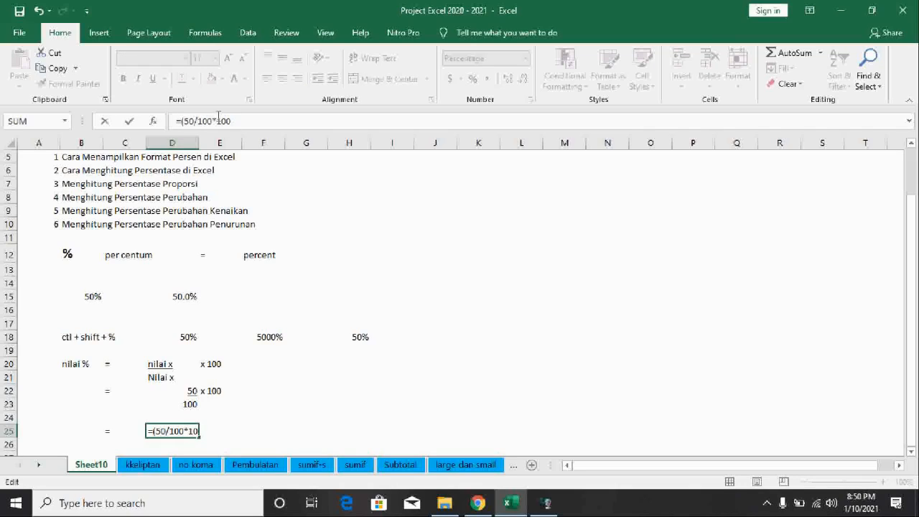
text())
key(Return)
key(Up)
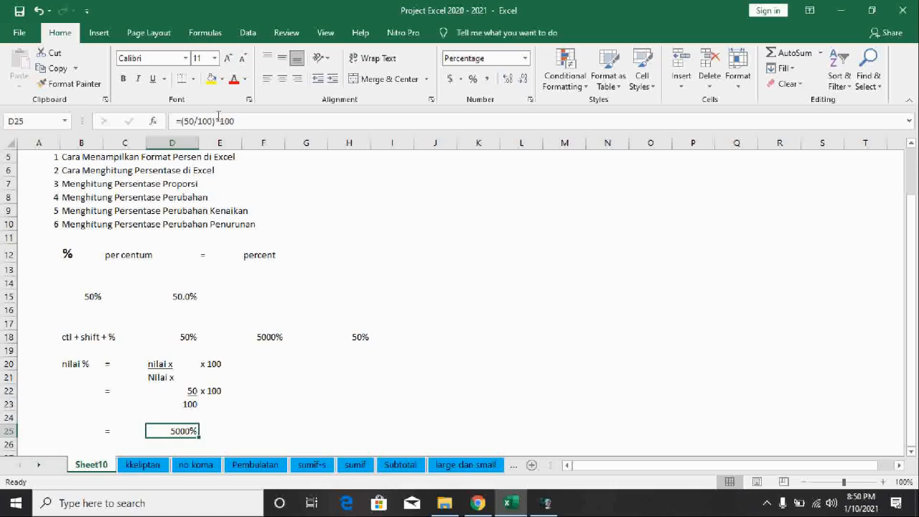
click(193, 403)
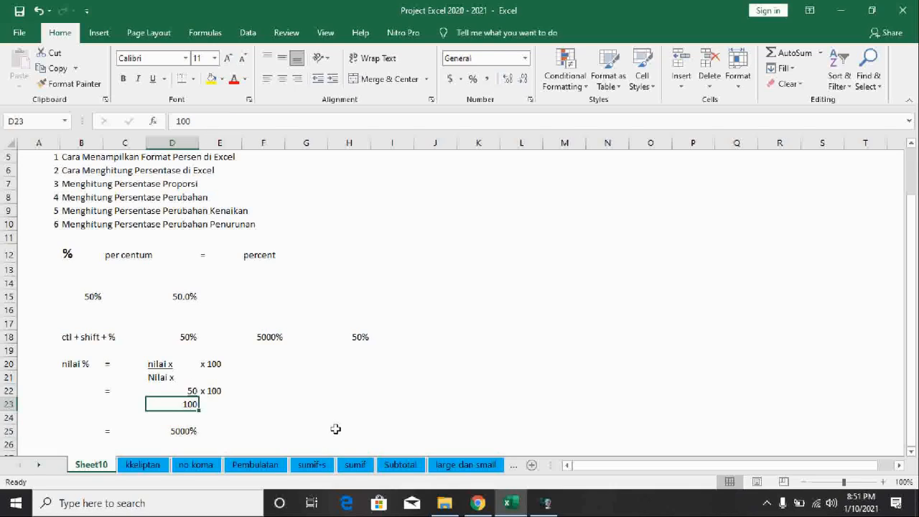
- Change the example's denominator in cell D23 to 70 and update the formula in D25 to =(50/70)*100
text(70)
key(Return)
key(Return)
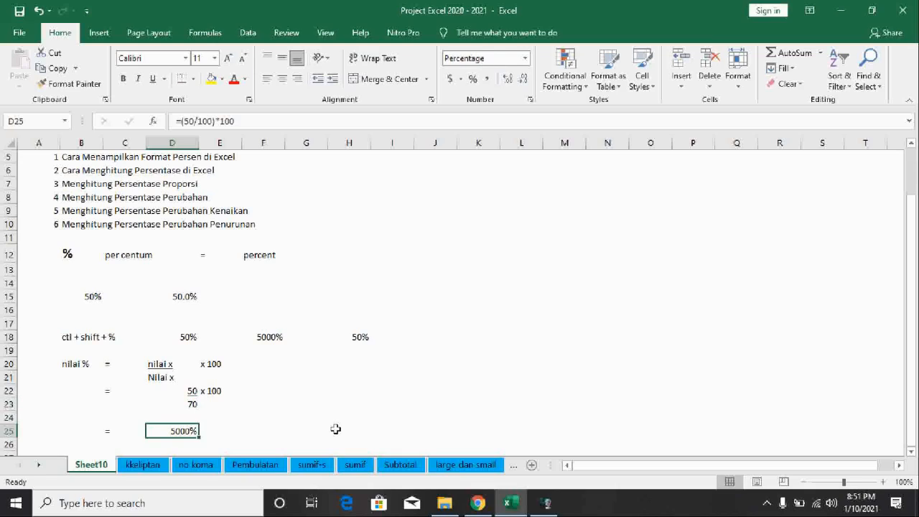
click(215, 120)
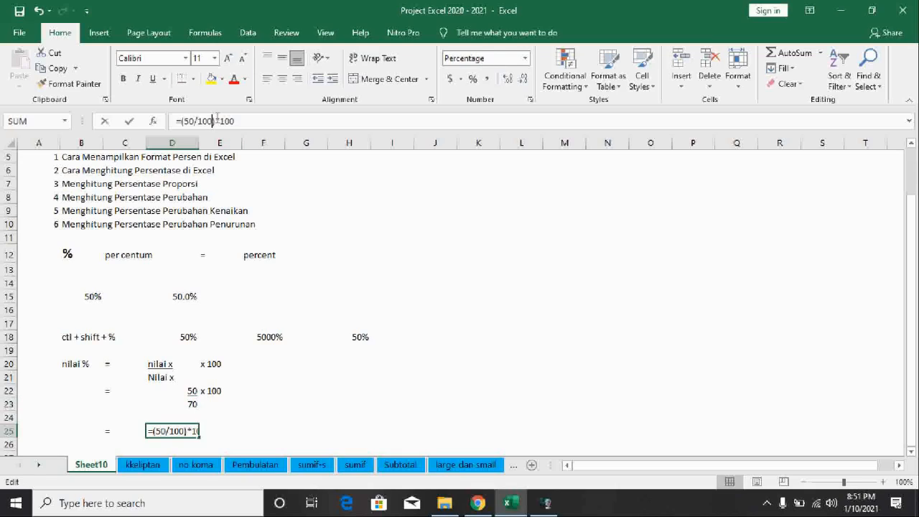
key(BackSpace)
key(BackSpace)
key(BackSpace)
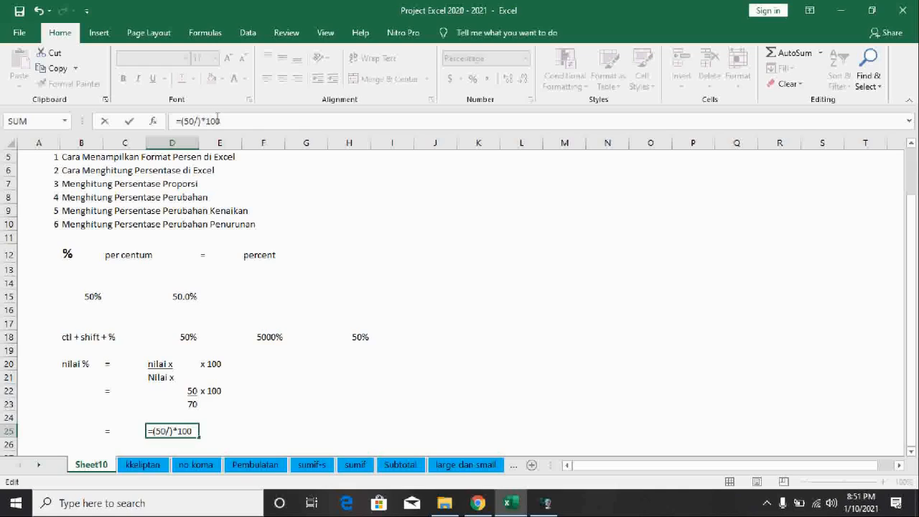
text(70)
key(ctrl+Return)
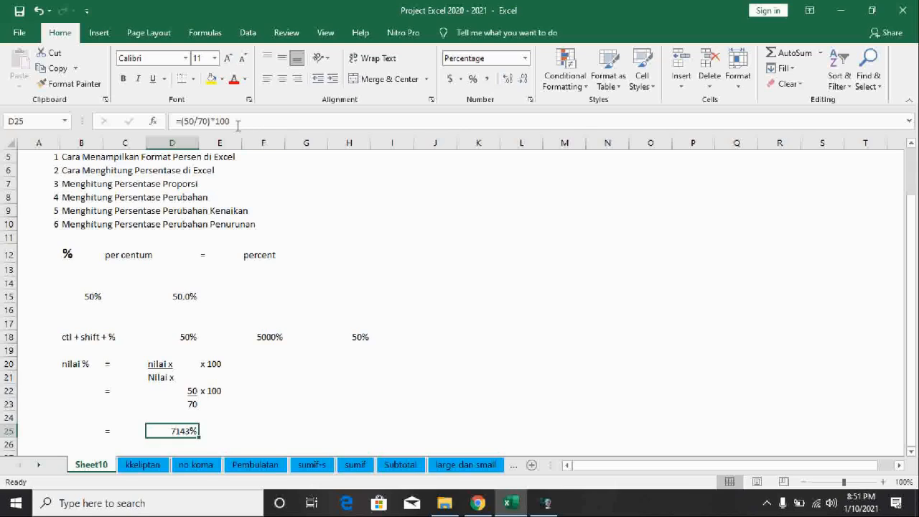
- Add a percent sign after the multiplier in cell D25 so the formula reads =(50/70)*100%
click(239, 122)
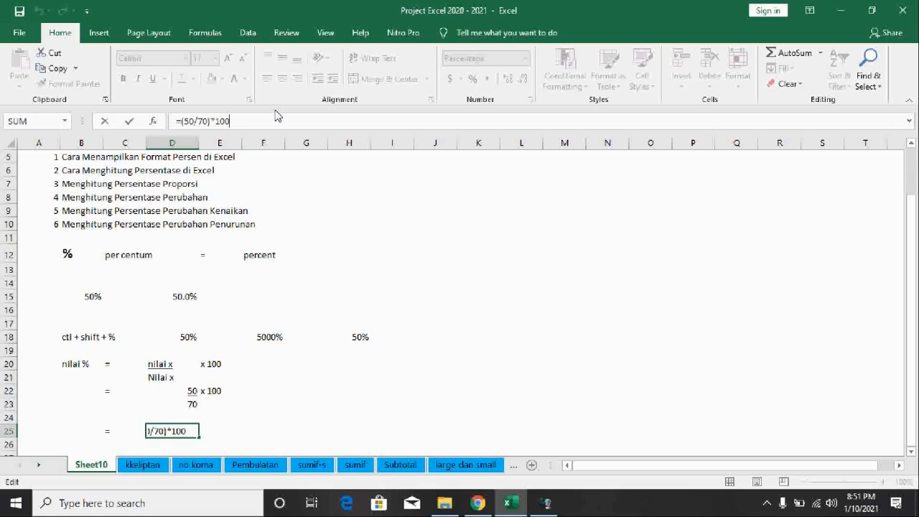
text(%)
key(Return)
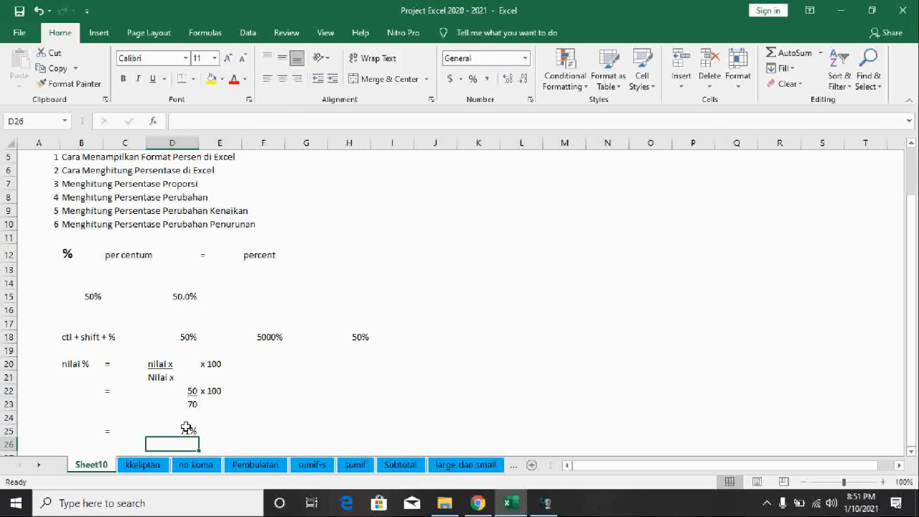
click(185, 429)
click(215, 390)
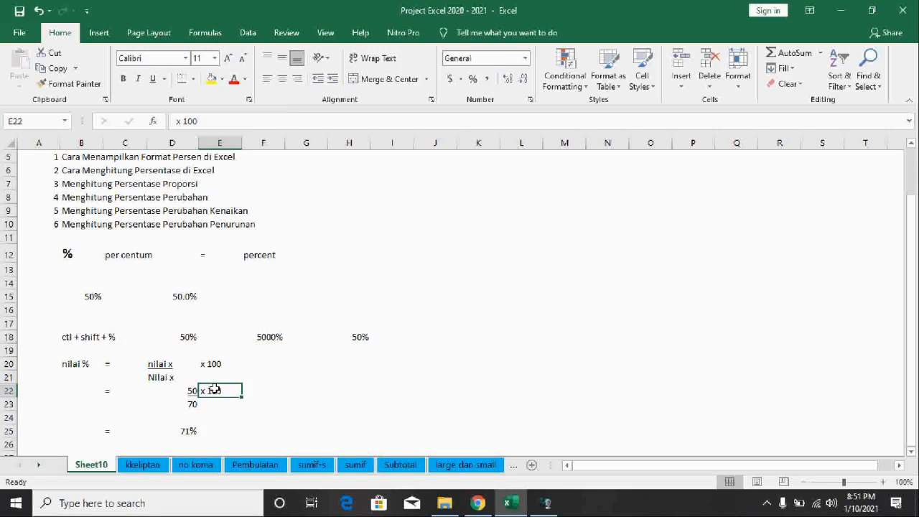
click(187, 431)
scroll(322, 328, down, 2)
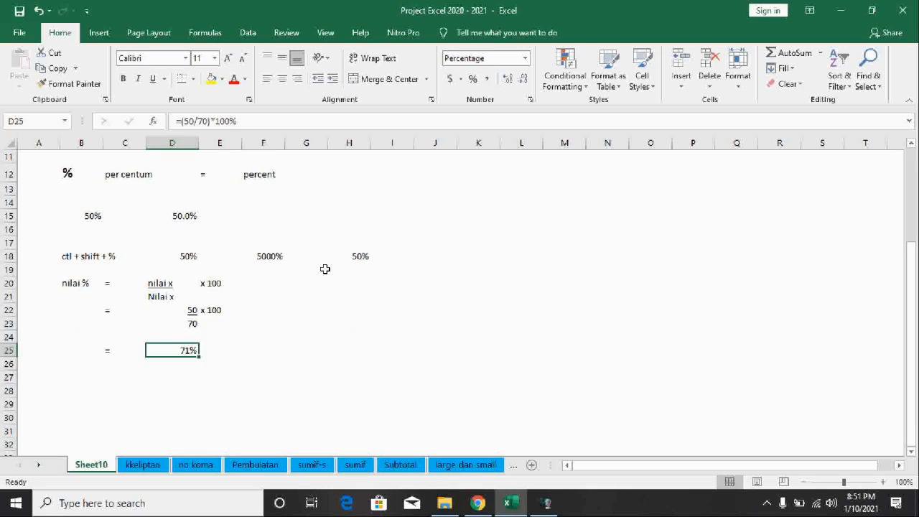
- Change the multiplier text in cell E20 of the general formula to "x 100%"
click(216, 283)
click(218, 122)
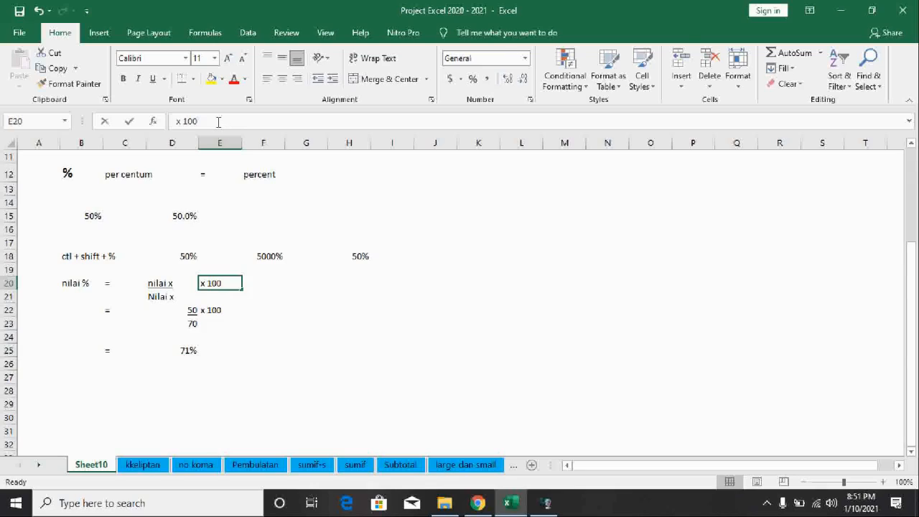
text(%)
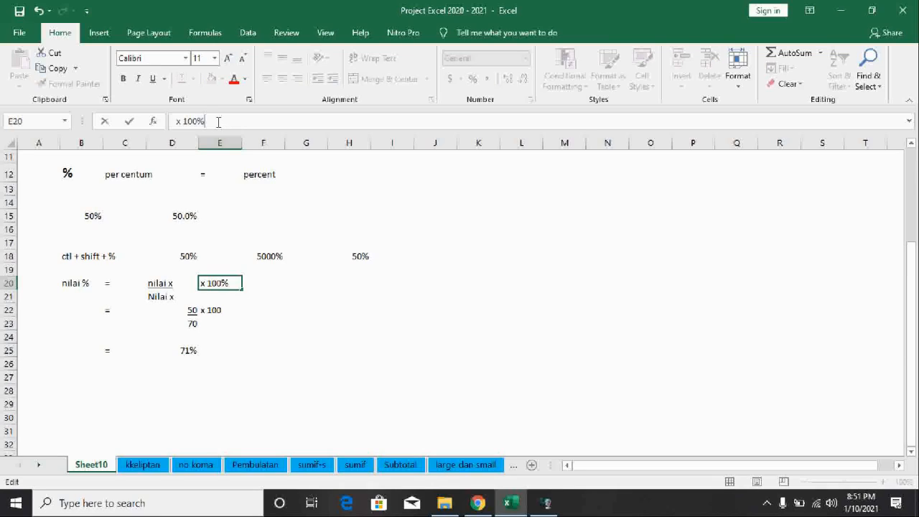
key(Return)
- Change the fraction in cell D25 so the formula reads =(40/80)*100%
click(194, 354)
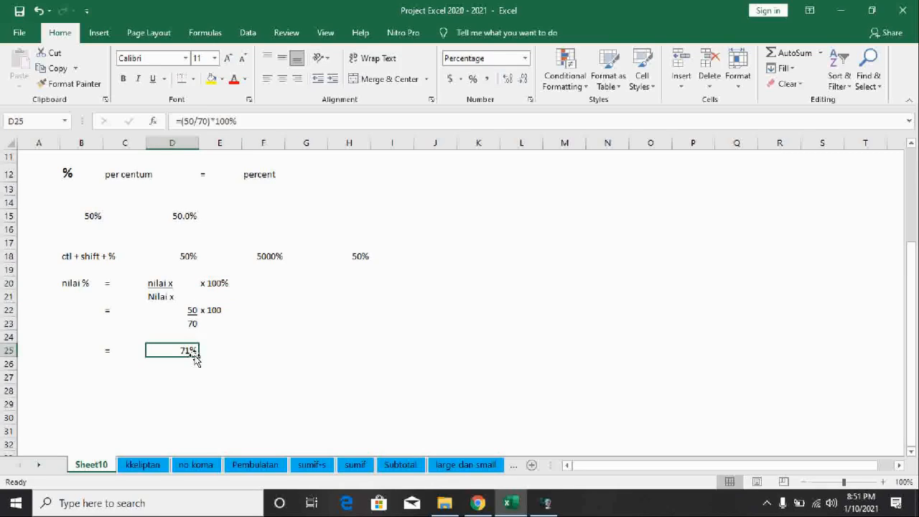
click(190, 120)
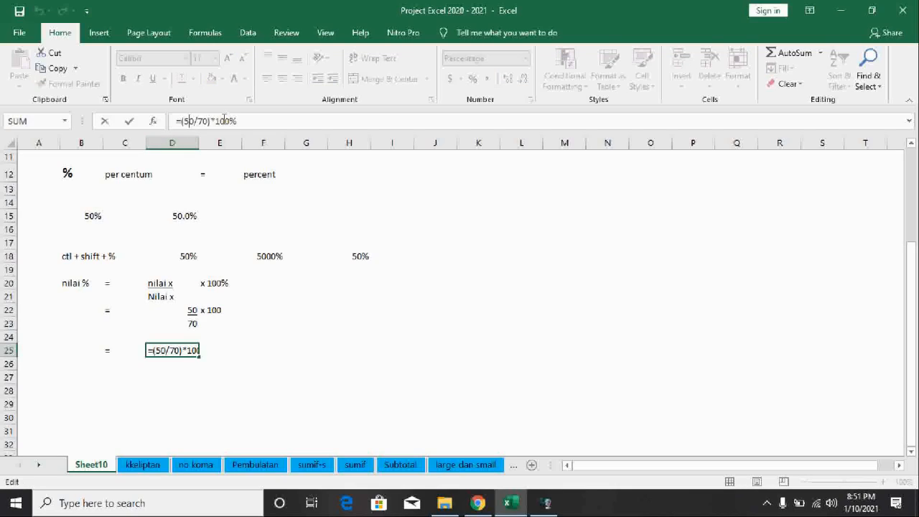
key(BackSpace)
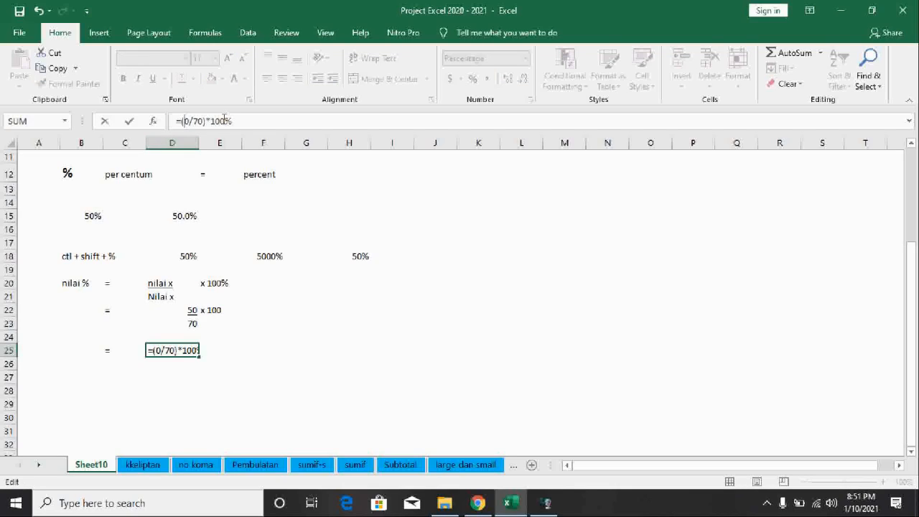
text(4)
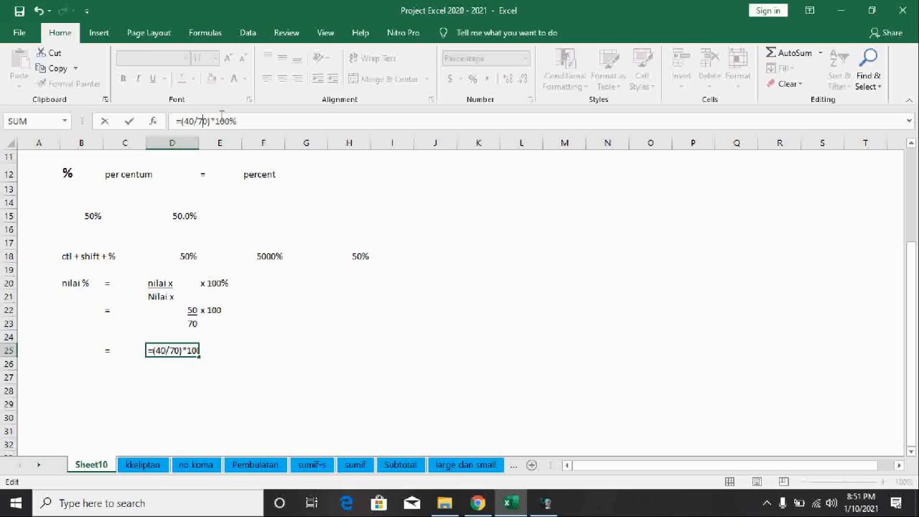
key(BackSpace)
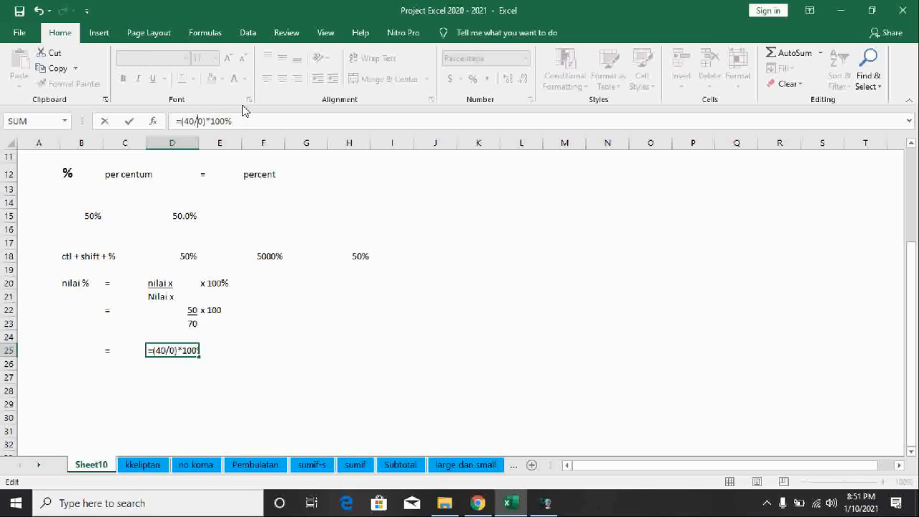
text(8)
click(301, 335)
click(180, 352)
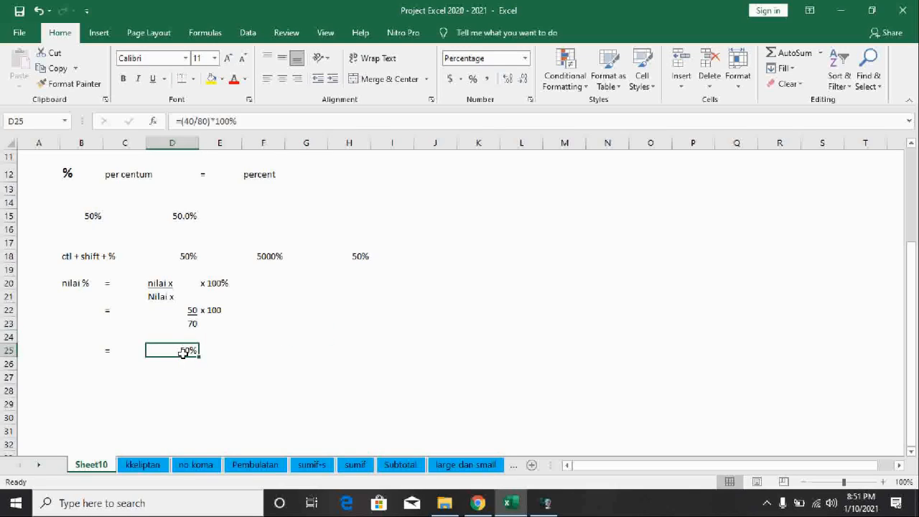
- Freeze panes at cell B11 so that the title and topic list in rows 1 to 10 stay in view
scroll(183, 353, up, 4)
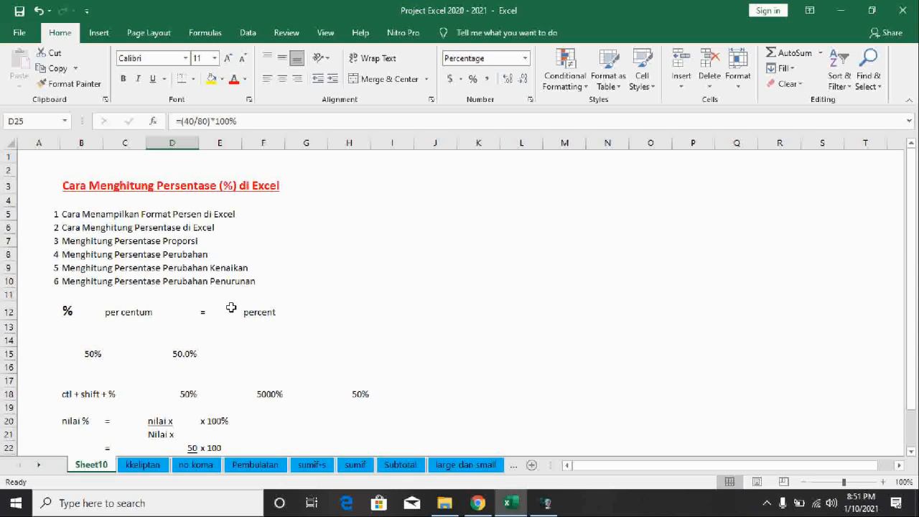
scroll(230, 307, down, 6)
scroll(231, 309, up, 6)
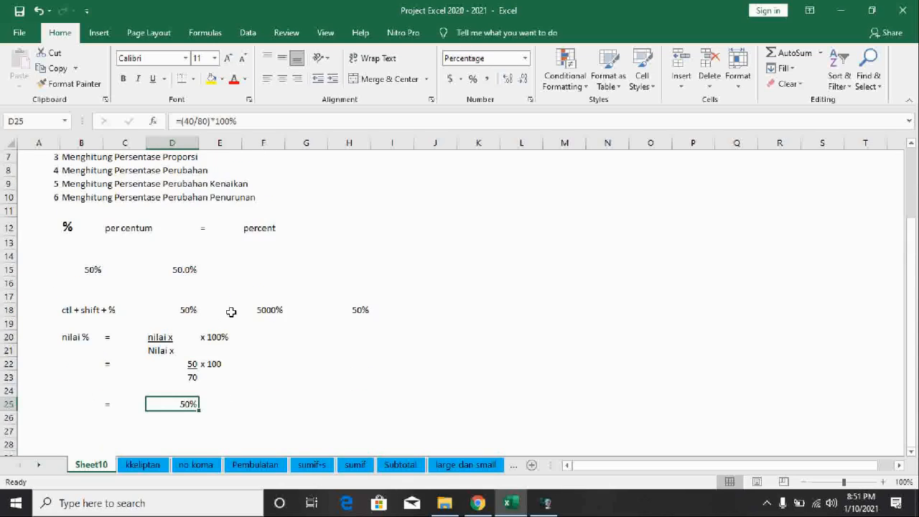
click(77, 292)
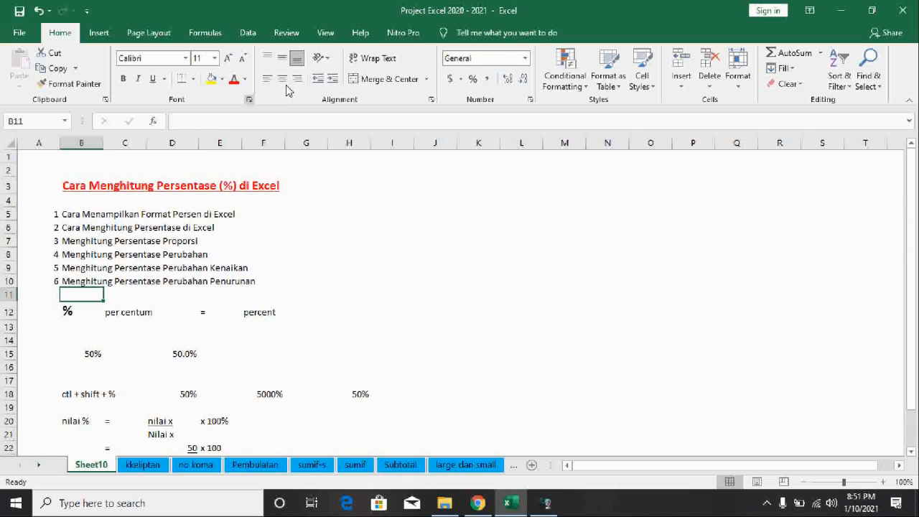
click(324, 33)
click(452, 72)
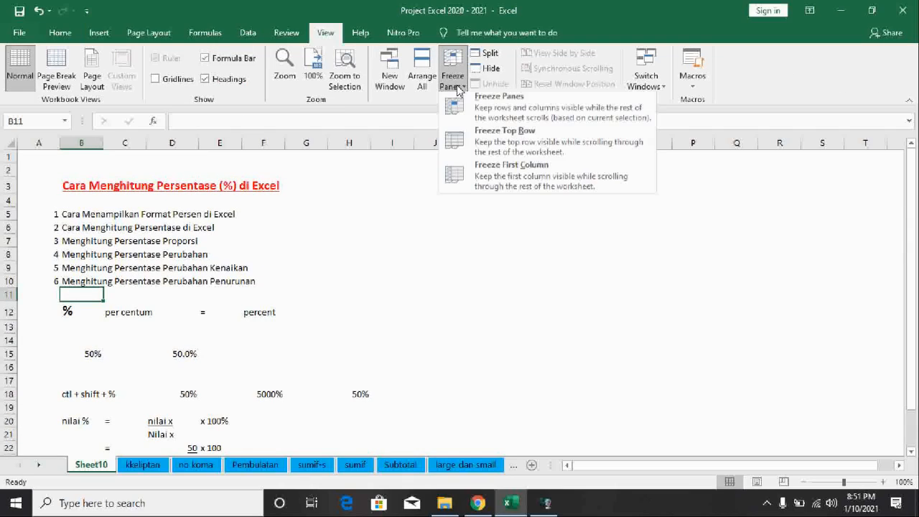
click(491, 112)
- Enter the section number 3 in cell A28, below the worked example
scroll(431, 238, down, 6)
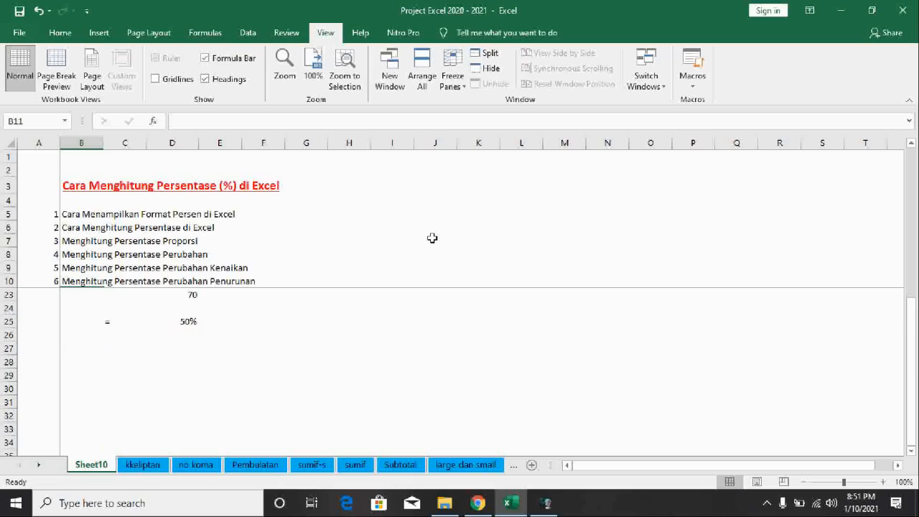
scroll(431, 238, up, 3)
scroll(78, 396, down, 1)
click(80, 362)
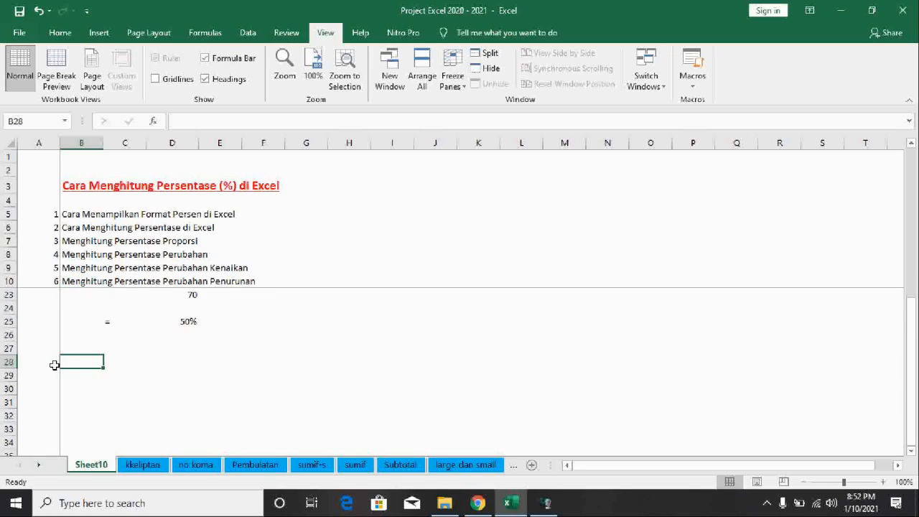
click(51, 364)
text(3)
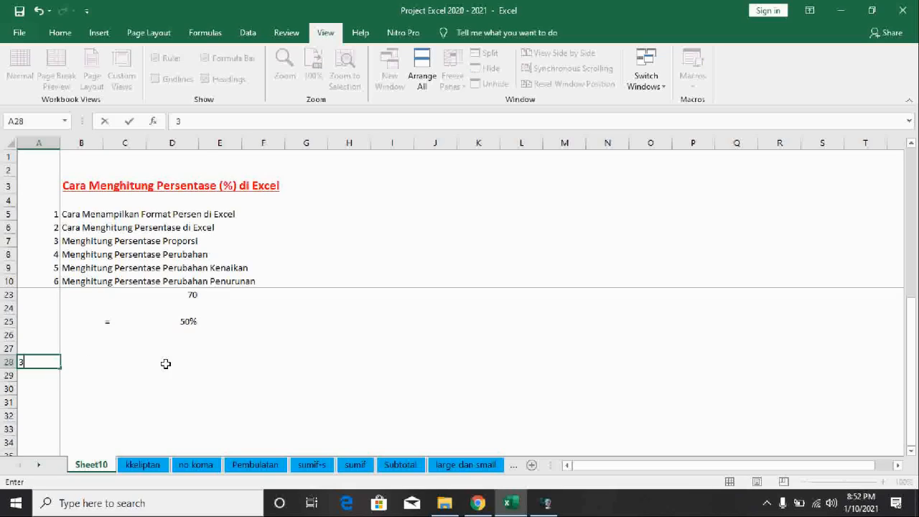
click(164, 362)
- Number the earlier sections by entering 2 in cell A20 and 1 in cell A12
scroll(79, 357, up, 2)
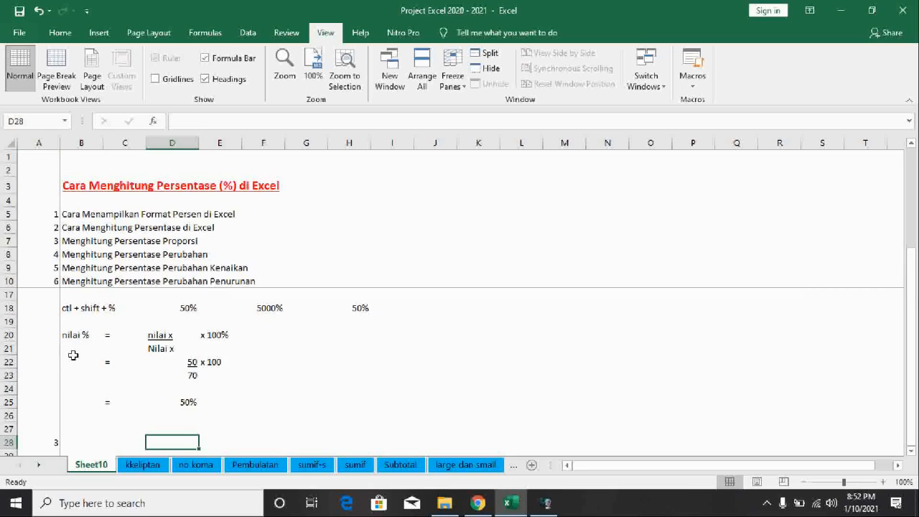
click(31, 334)
scroll(40, 330, up, 1)
text(2)
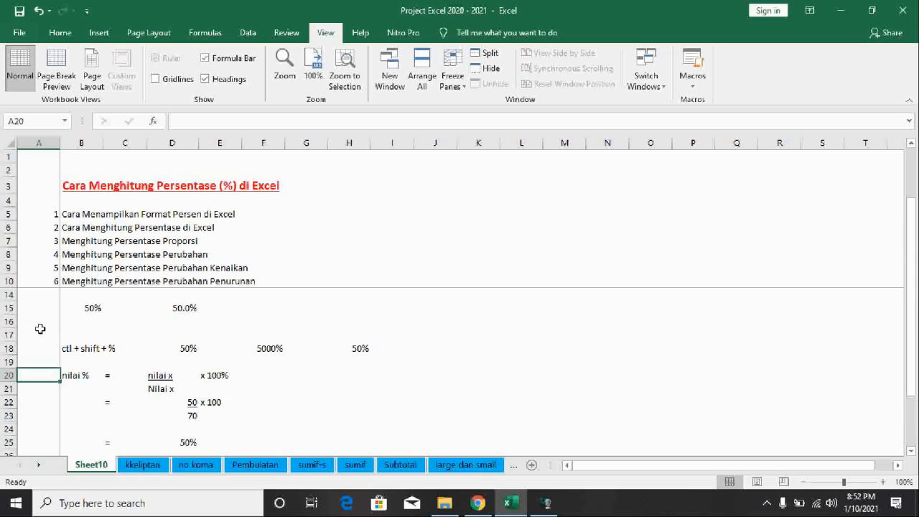
click(154, 349)
scroll(115, 356, up, 1)
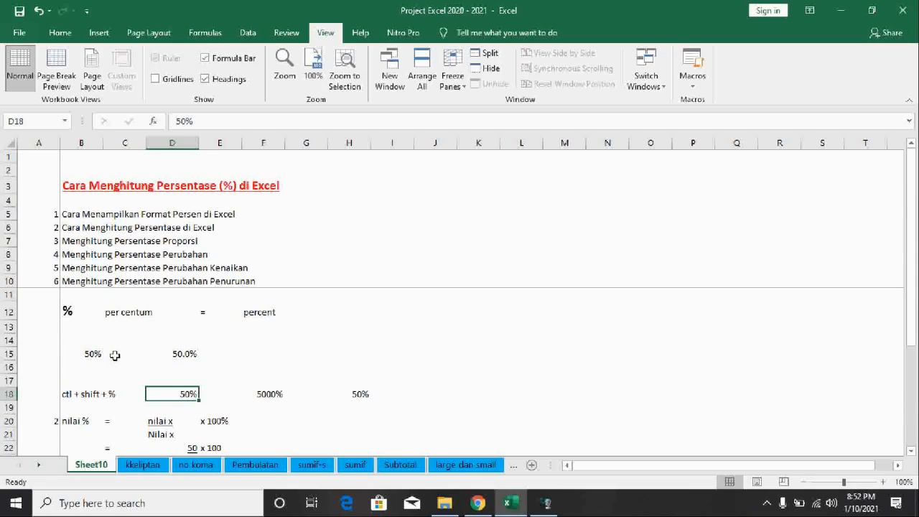
click(42, 316)
text(1)
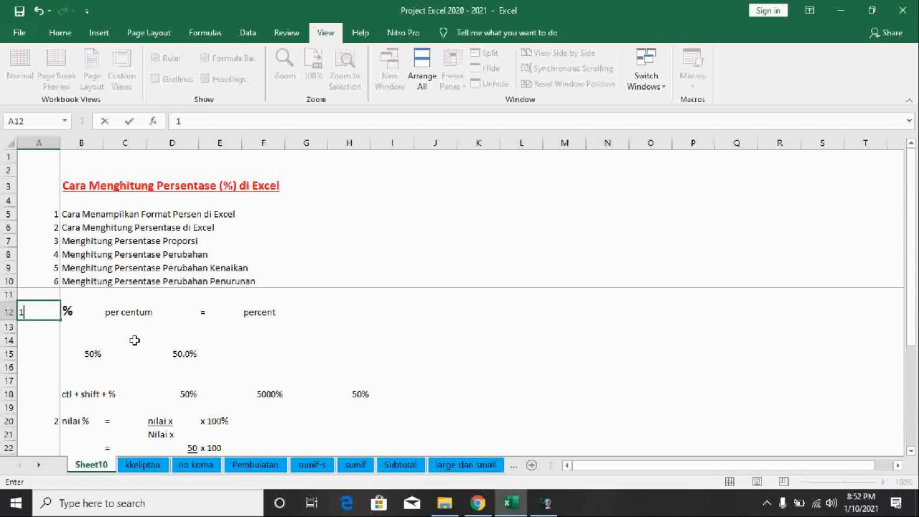
click(140, 342)
- Enter the heading "Jenis Kelamin" in cell B28, beside section number 3
scroll(147, 347, down, 4)
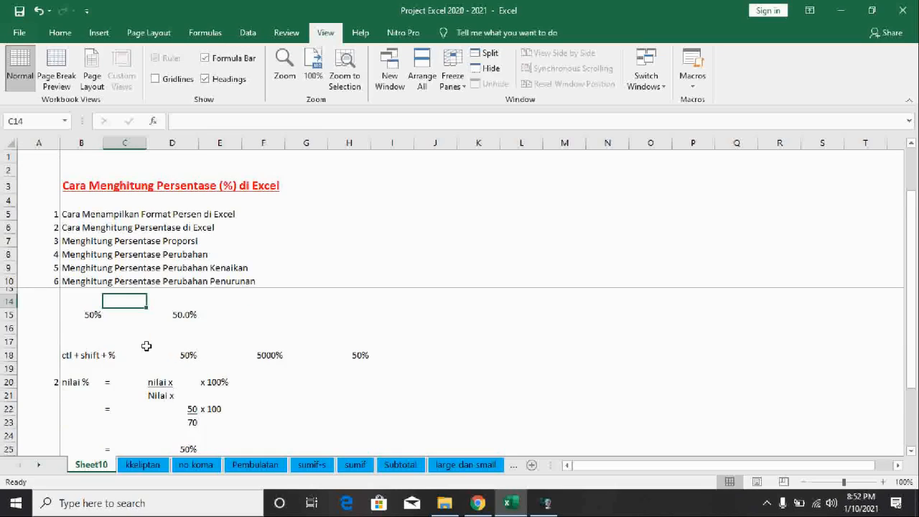
click(90, 363)
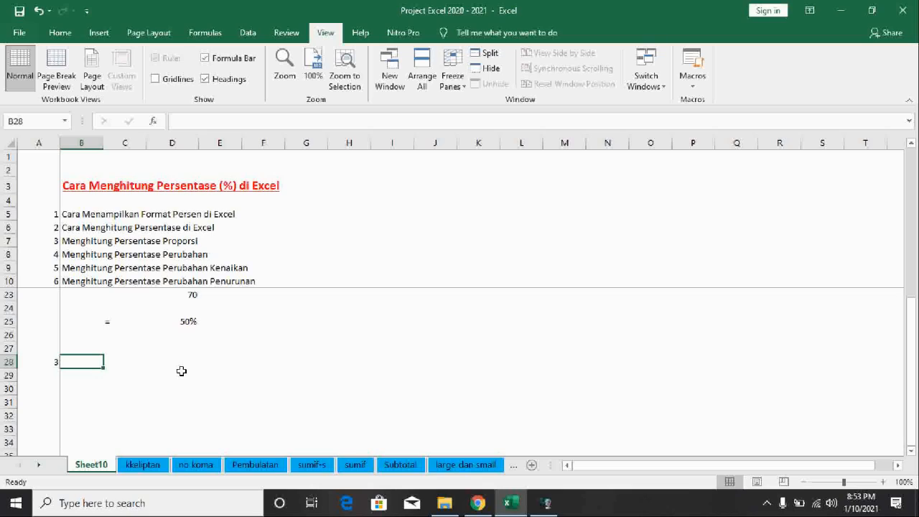
text(Jnenis)
key(BackSpace)
key(BackSpace)
key(BackSpace)
key(BackSpace)
key(BackSpace)
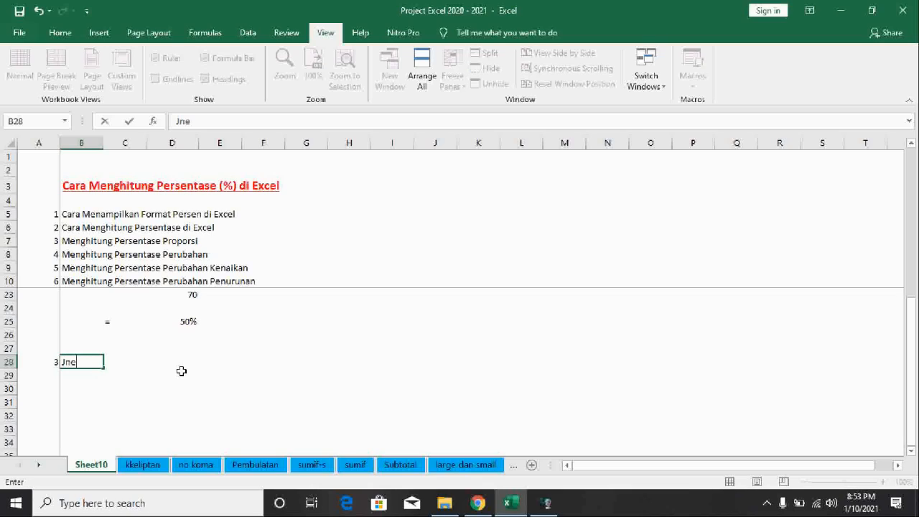
text(ens)
key(BackSpace)
key(BackSpace)
text(nis Kelamin)
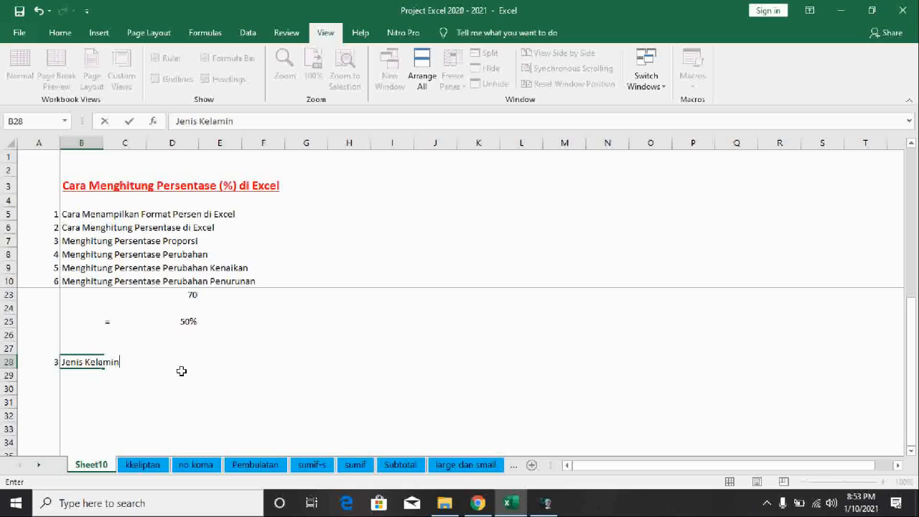
key(Return)
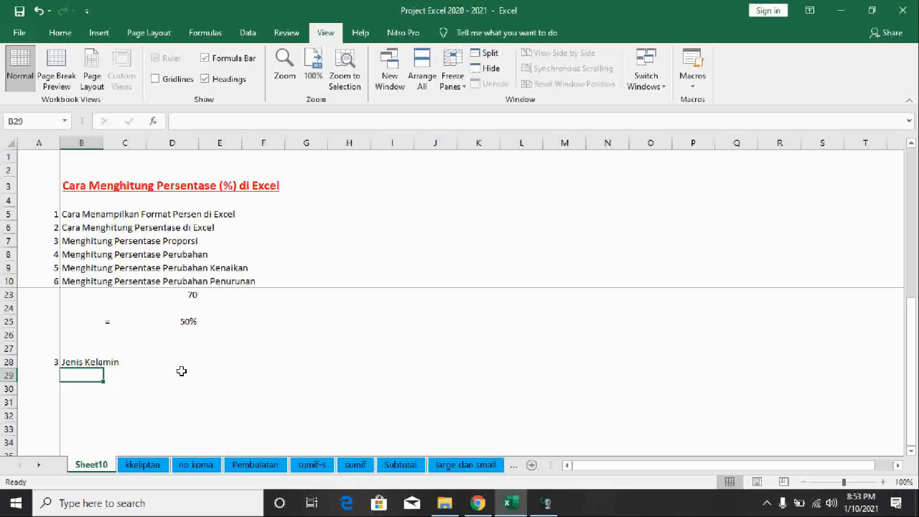
- Enter the category label "Laki2" in cell B29, under the "Jenis Kelamin" heading
text(Lalki)
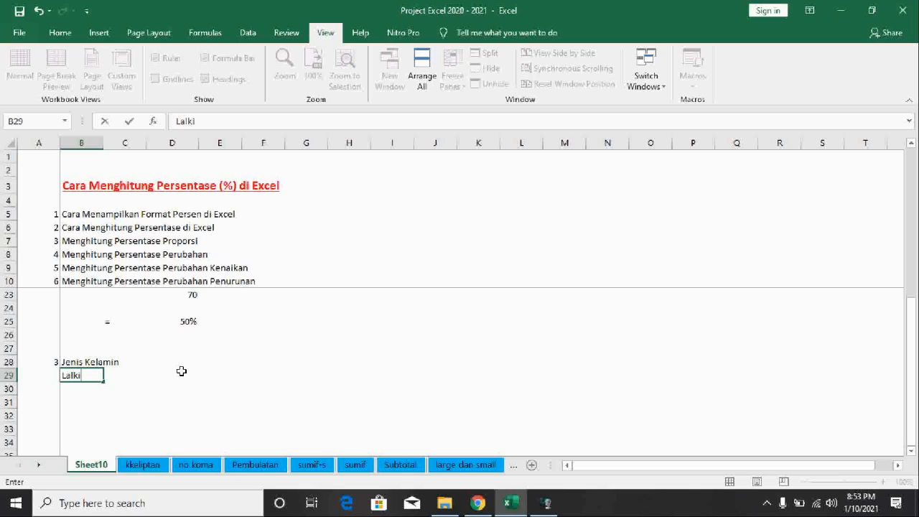
key(BackSpace)
key(BackSpace)
key(BackSpace)
text(ki2)
key(Return)
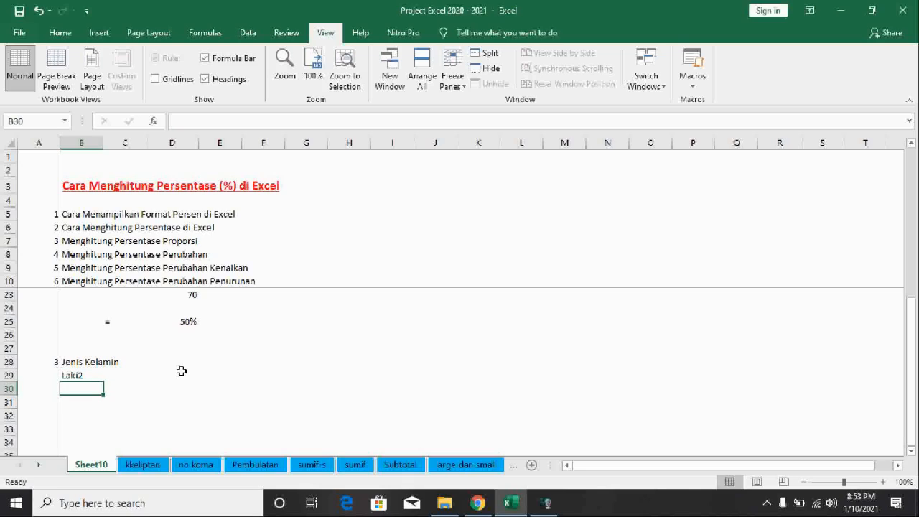
- Enter the category label "Wanita" in cell B30, under "Laki2"
text(Wani)
key(BackSpace)
key(BackSpace)
key(BackSpace)
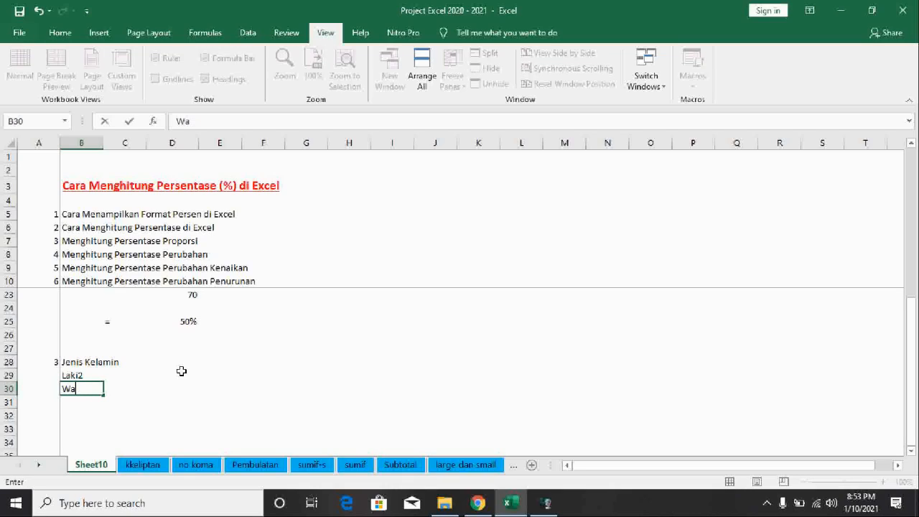
text(anita)
key(ctrl+Return)
- Enter the column headings "jumlah" in cell D28 and "%" in cell E28, in the "Jenis Kelamin" row
key(Up)
key(Right)
key(Right)
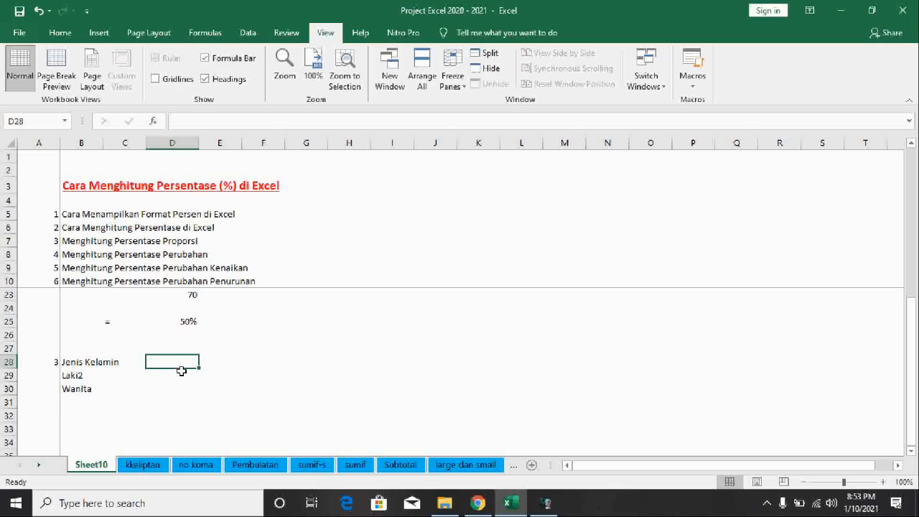
click(182, 392)
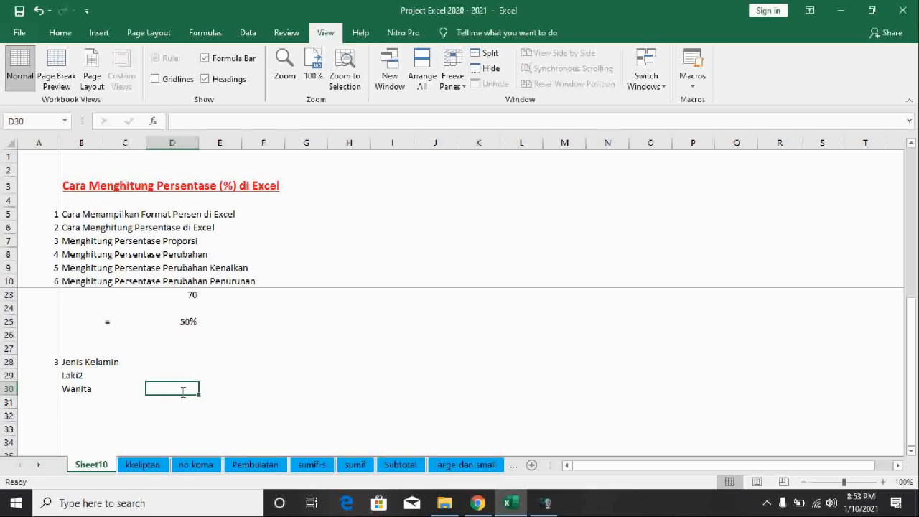
text(jumlah)
key(ctrl+Return)
key(ctrl+x)
key(Up)
key(Up)
key(Return)
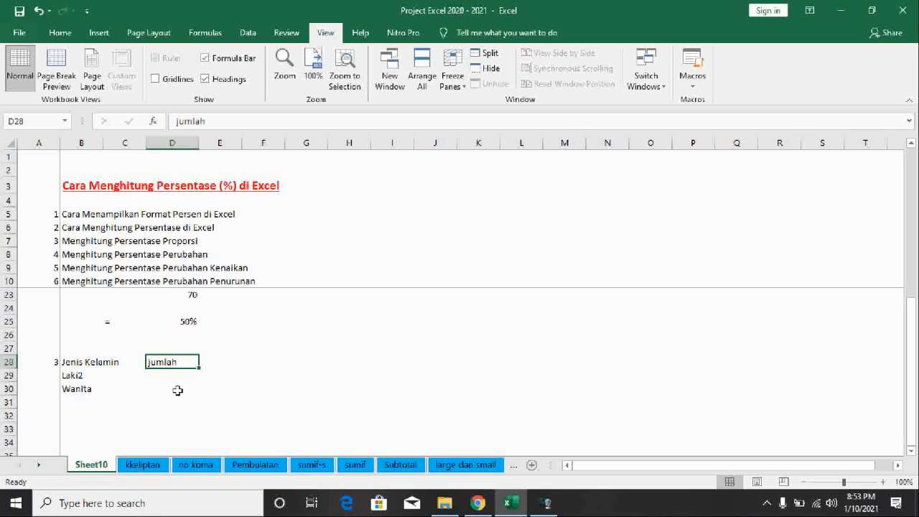
key(Right)
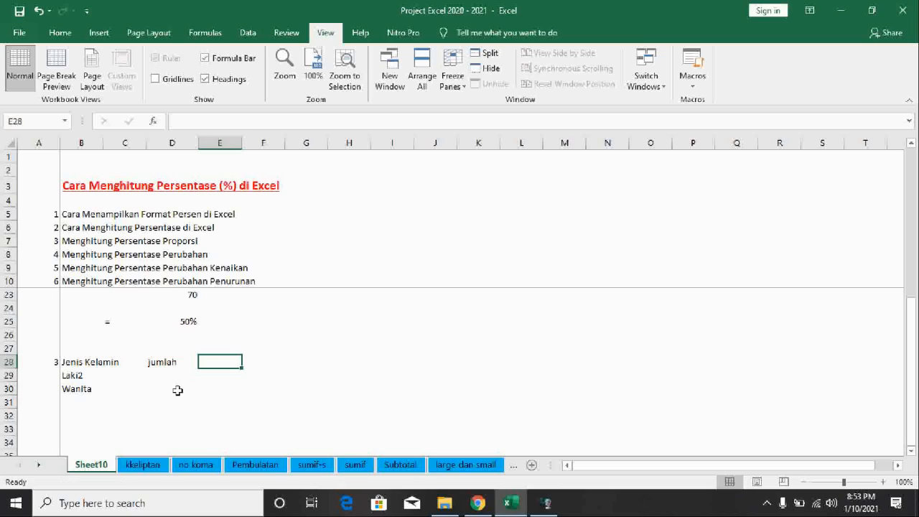
text(%)
key(Return)
- Enter the counts 40 for Laki2 in cell C29 and 59 for Wanita in cell C30
key(Left)
key(Left)
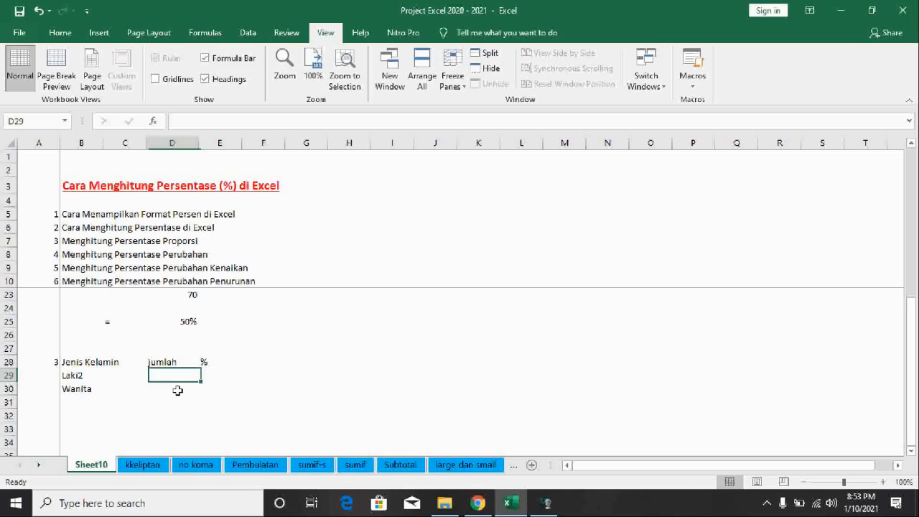
text(40)
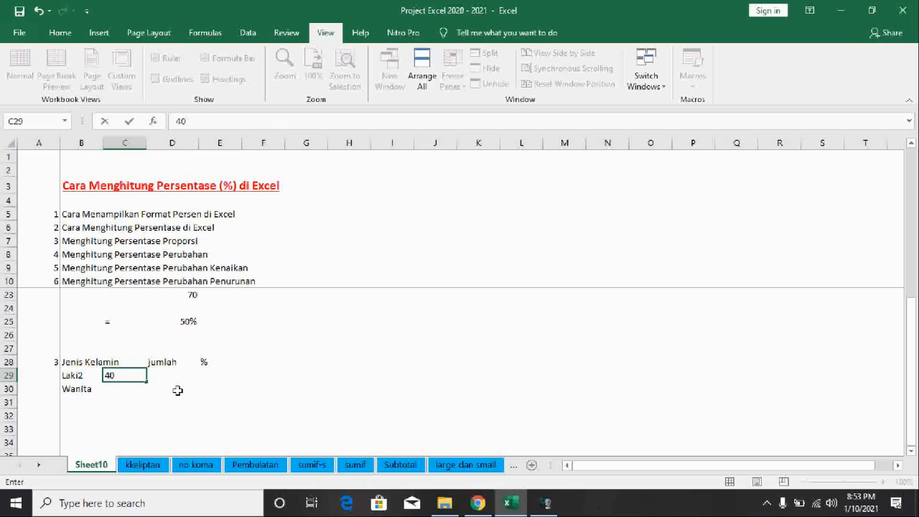
key(Return)
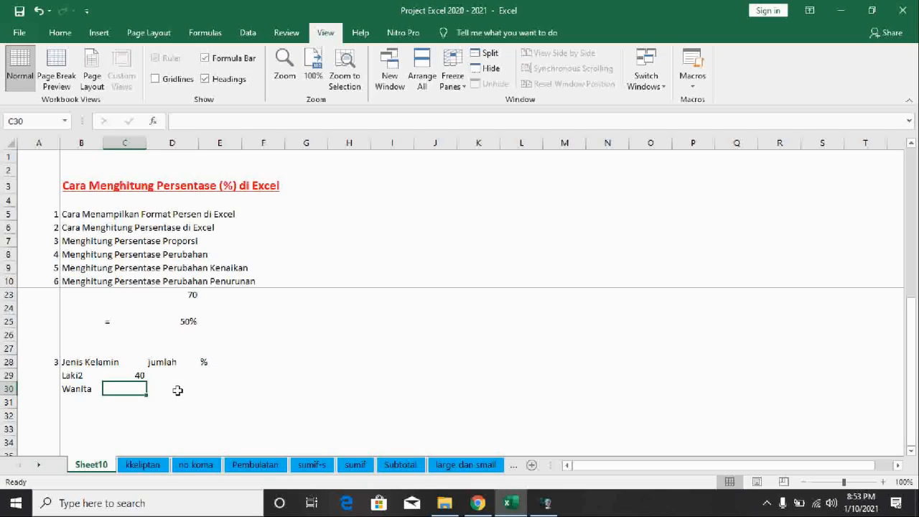
text(59)
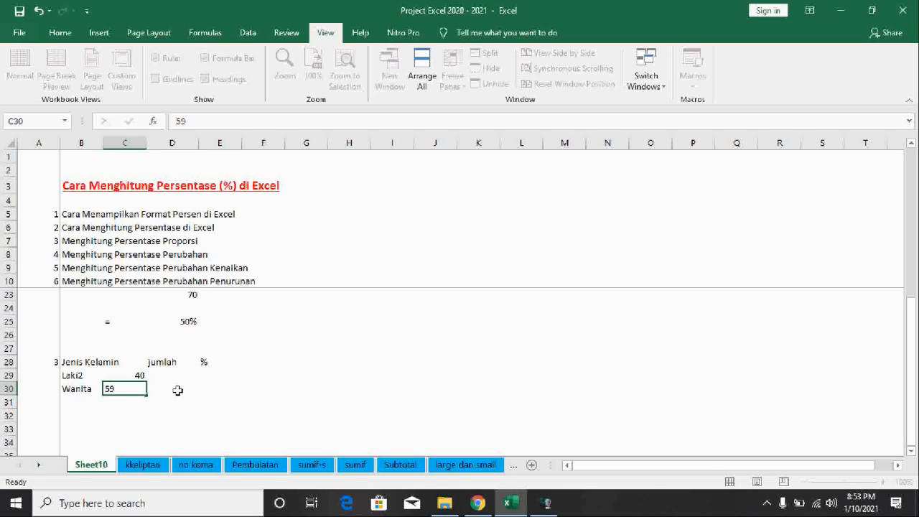
key(ctrl+Return)
- Move the "jumlah" heading from D28 to C28 above the counts, and widen column B to fit "Jenis Kelamin"
key(Up)
key(Right)
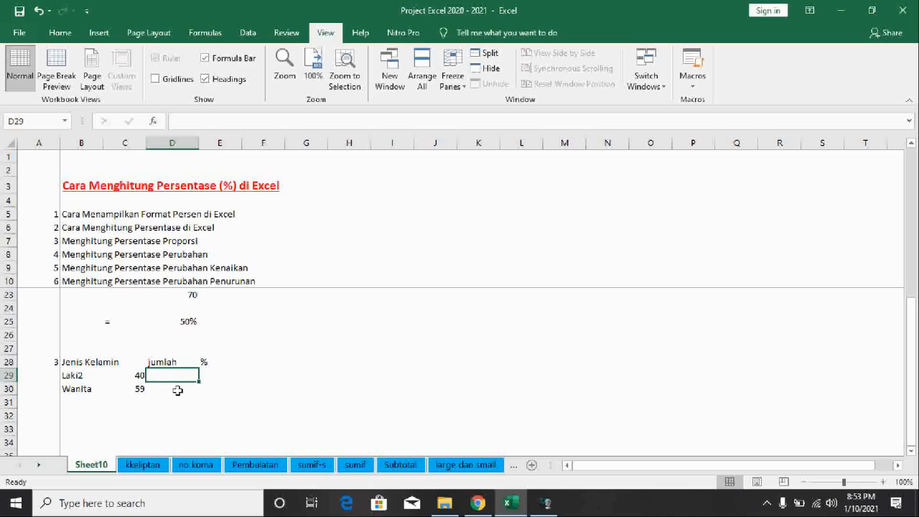
key(Left)
key(Right)
key(Up)
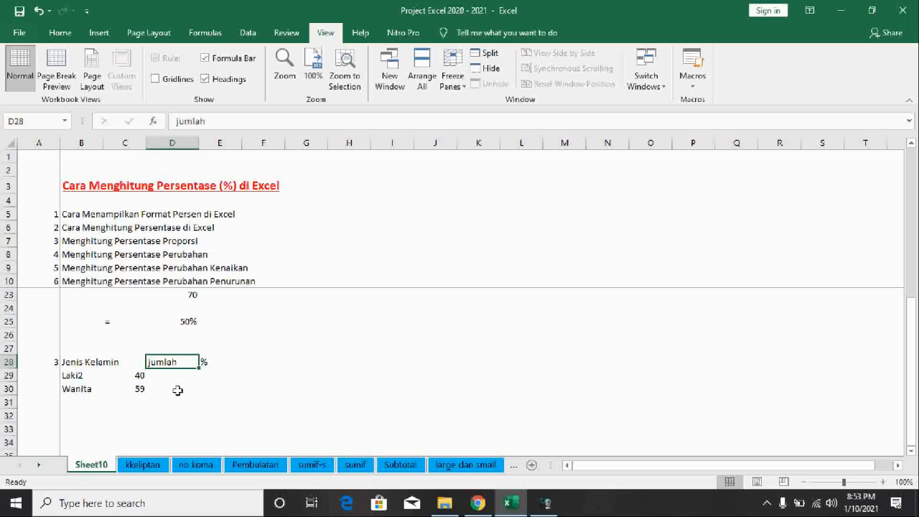
key(Left)
key(Right)
key(ctrl+c)
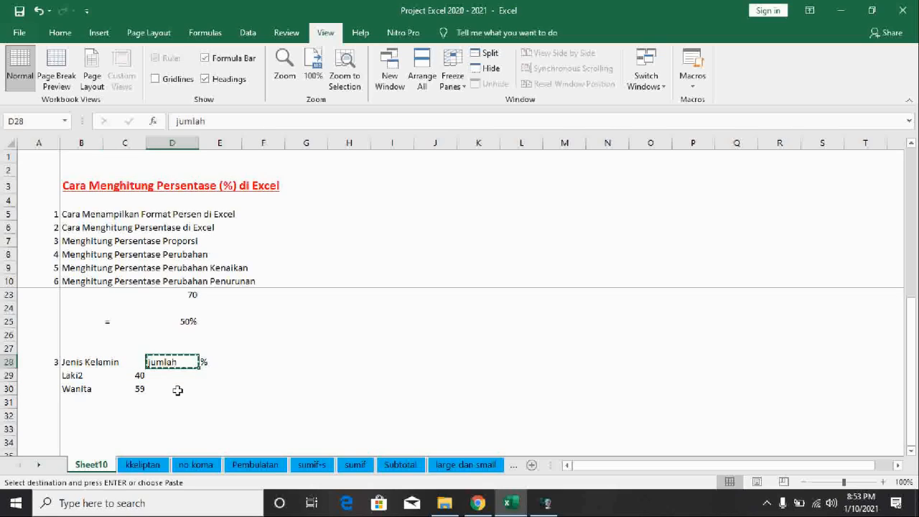
key(Left)
key(ctrl+c)
key(ctrl+v)
key(Right)
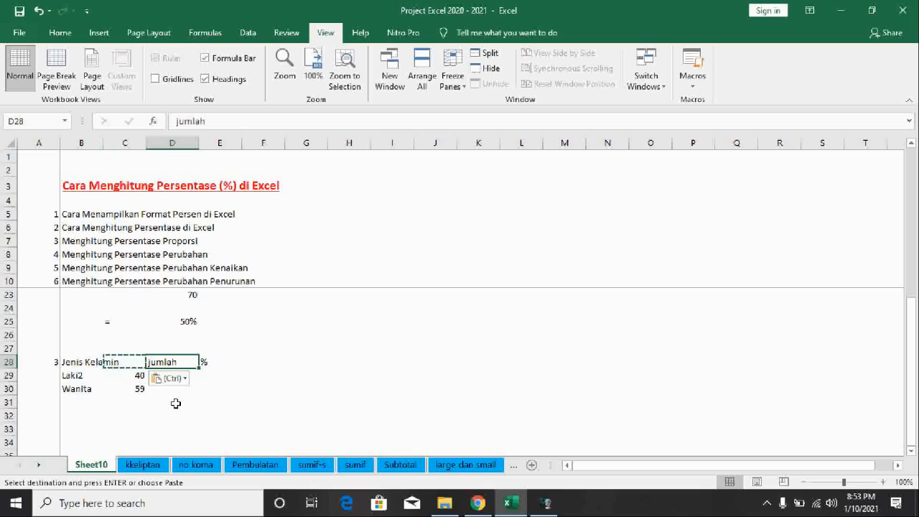
key(ctrl+x)
key(Left)
key(ctrl+v)
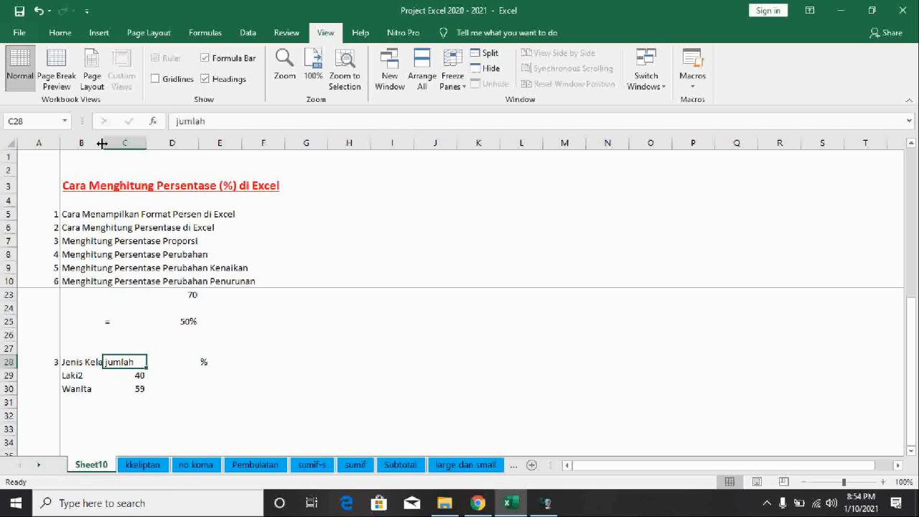
drag(102, 143, 130, 215)
- Total the two counts in cell C31 with the formula =SUM(C29:C30)
key(Right)
key(Down)
key(Down)
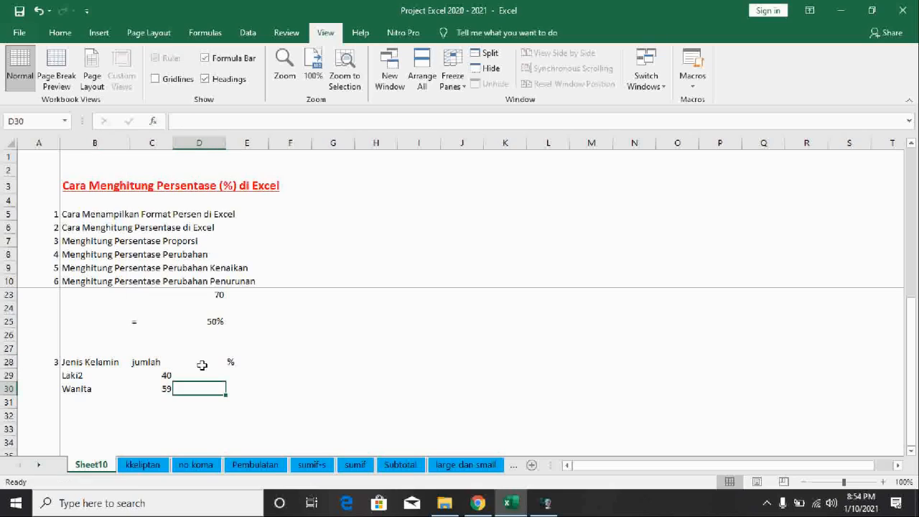
click(202, 365)
click(216, 378)
click(153, 400)
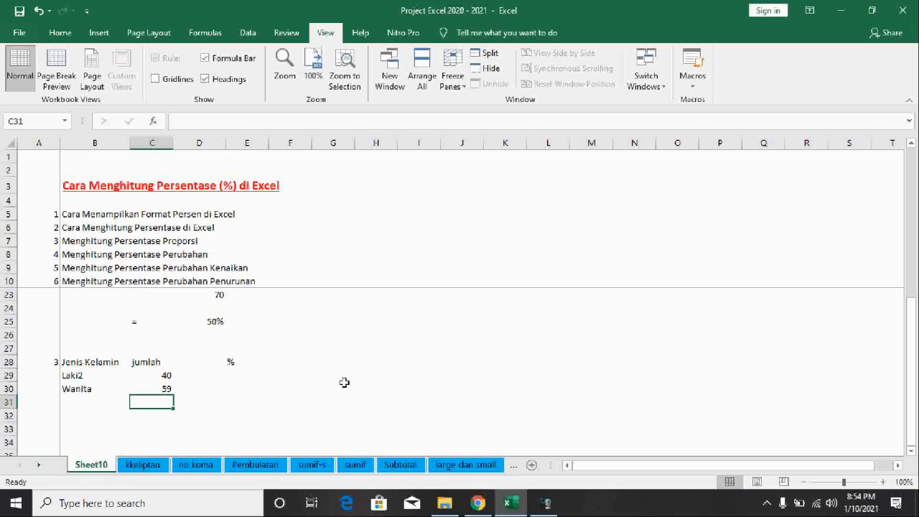
text(=)
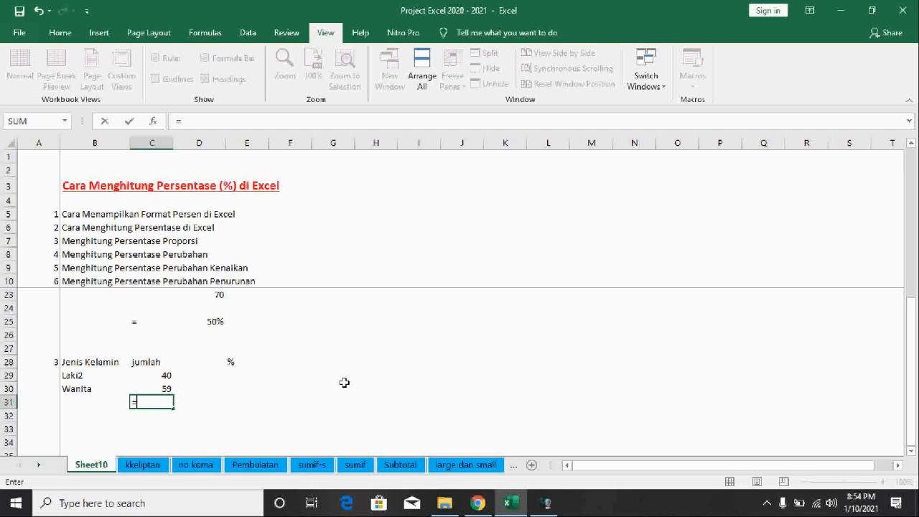
text(sum()
key(Up)
key(Up)
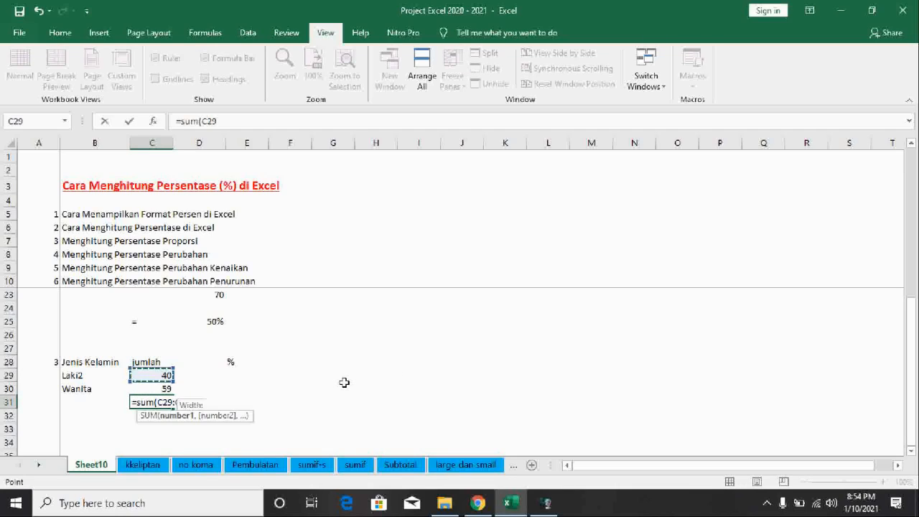
key(shift+Down)
key(Return)
key(Up)
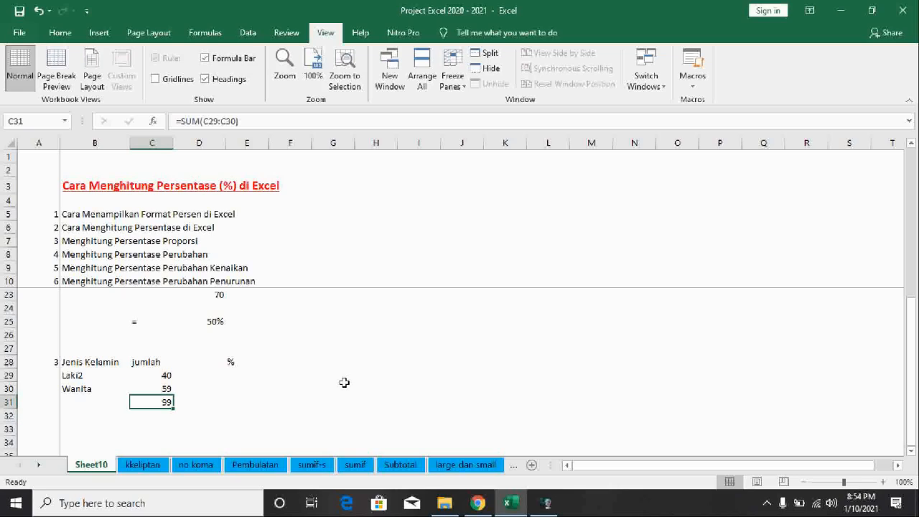
- Apply all borders to the gender table in range B28:E31
drag(77, 365, 232, 405)
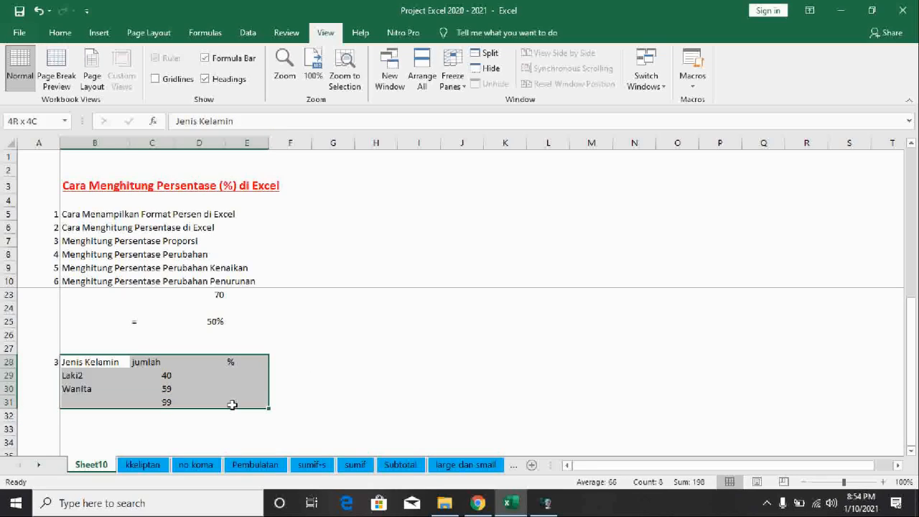
click(60, 33)
click(193, 78)
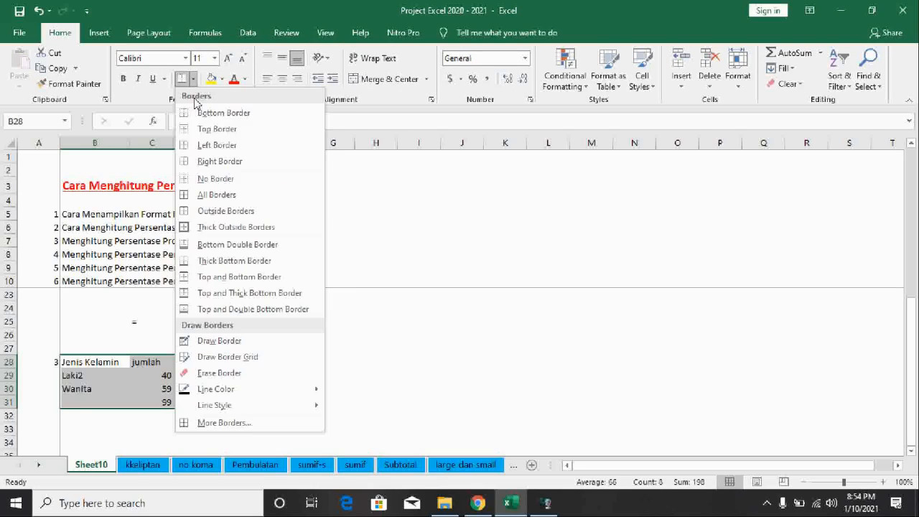
click(216, 195)
click(290, 294)
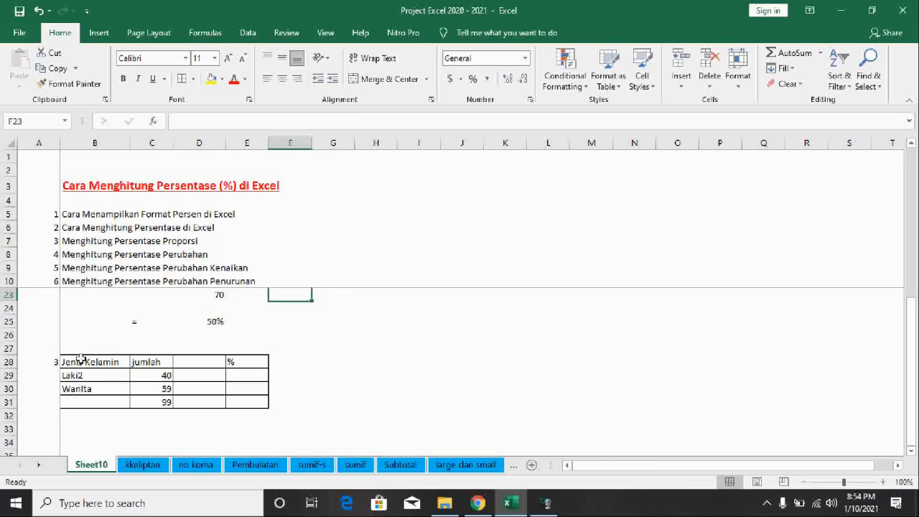
- Fill the table's header row B28:E28 with yellow
drag(81, 359, 244, 361)
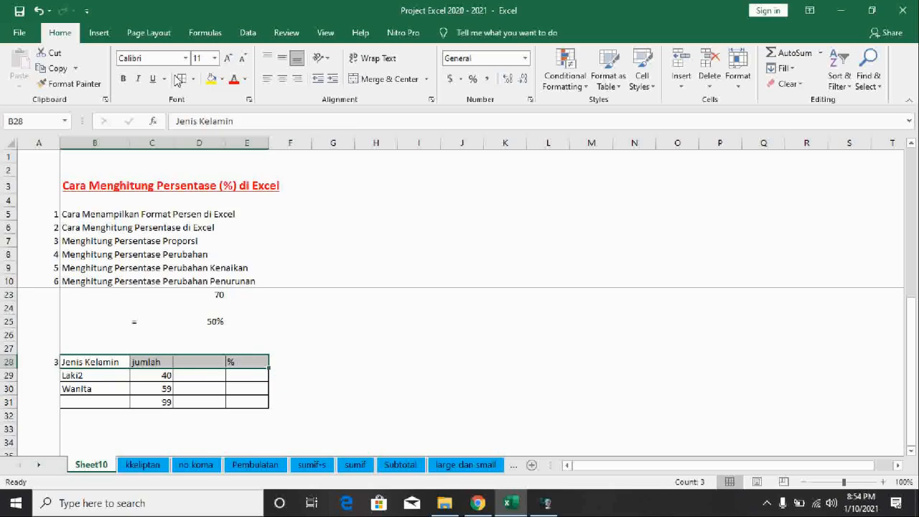
click(215, 79)
click(333, 321)
- Try deleting the empty cells D26:D32 with the Shift cells up option
drag(199, 334, 197, 413)
right_click(199, 383)
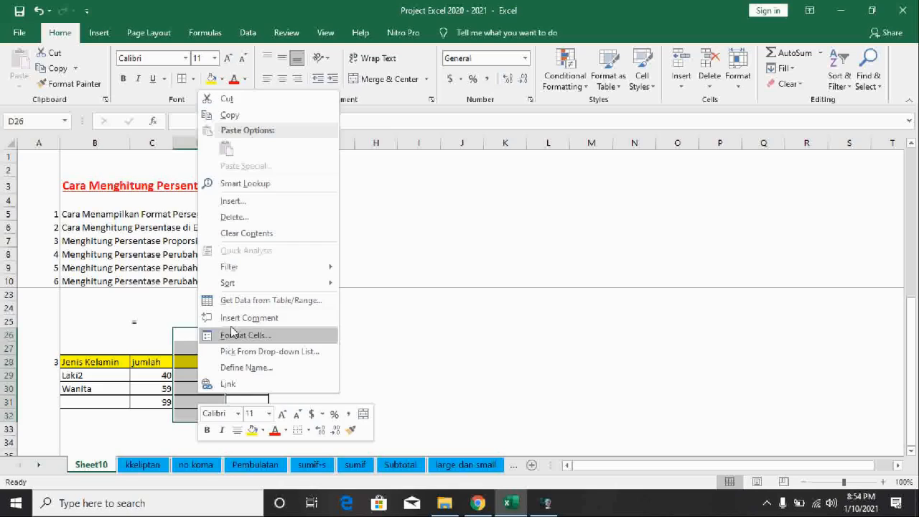
click(249, 218)
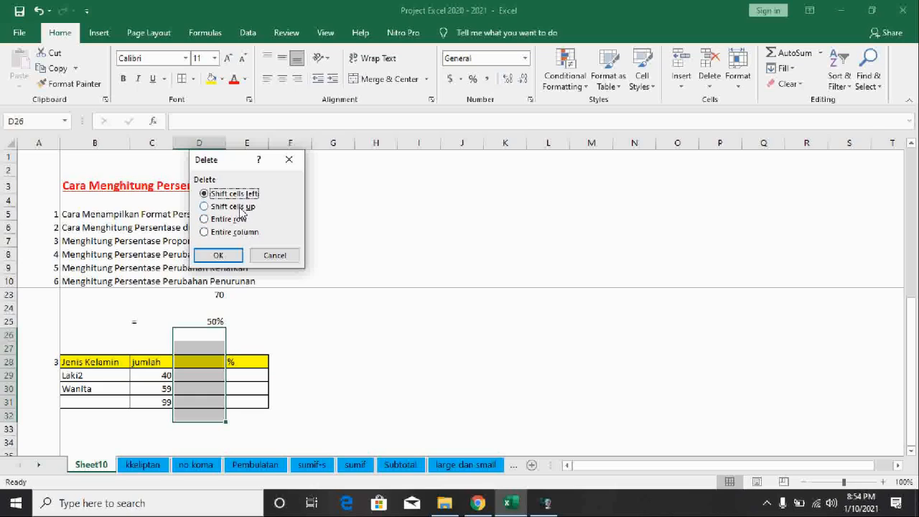
click(242, 207)
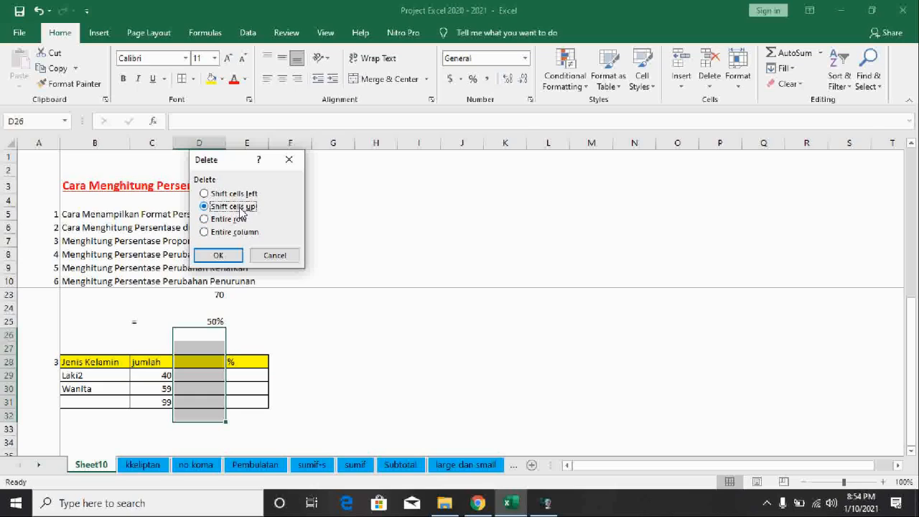
click(219, 255)
key(Right)
drag(246, 365, 246, 400)
key(ctrl+z)
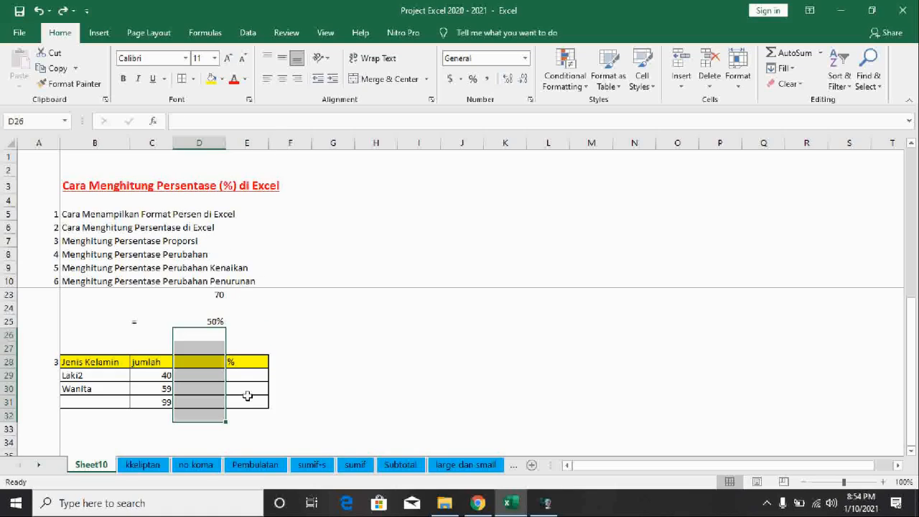
- Clear the table's last column by filling the blank cell E26 down through E32
click(248, 388)
click(249, 362)
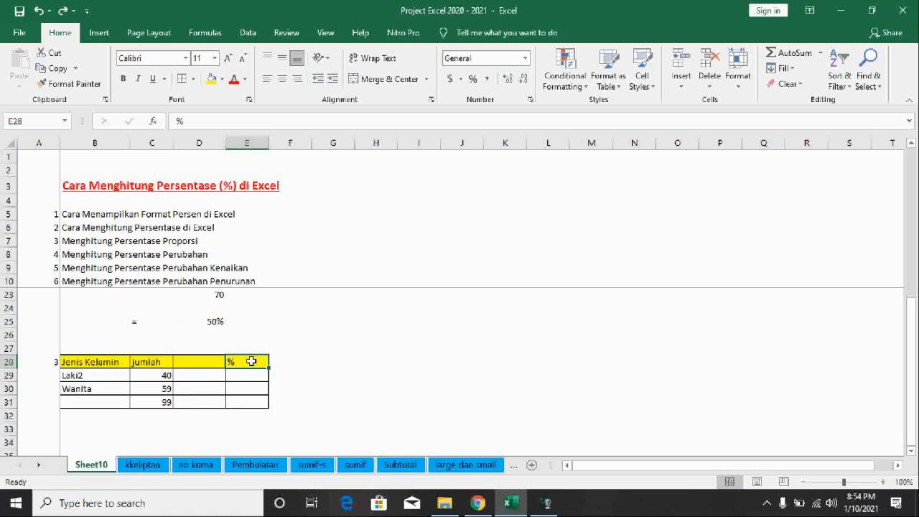
click(247, 334)
drag(269, 342, 271, 423)
- Enter the heading "%" in cell D28, beside "jumlah"
click(194, 353)
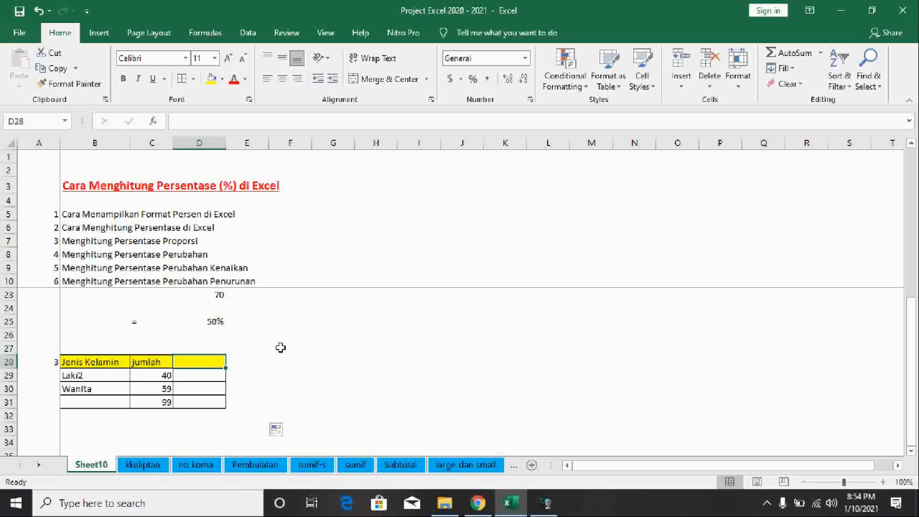
text(%)
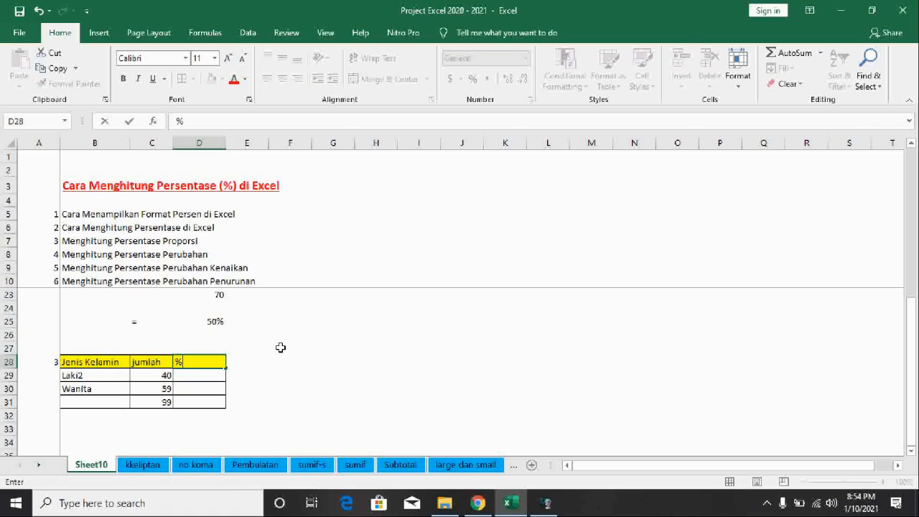
key(Return)
- Enter the row label "Total" in cell B31, beside the summed count
key(Down)
key(Down)
key(Left)
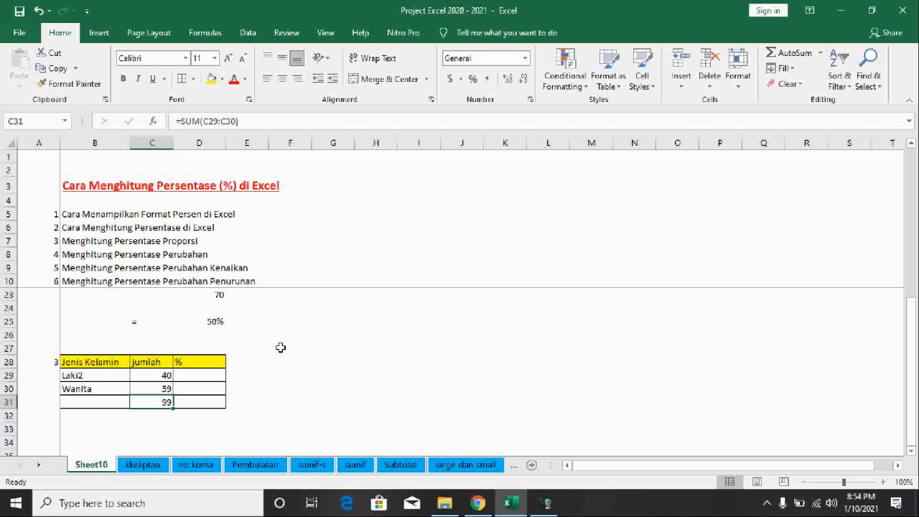
key(Left)
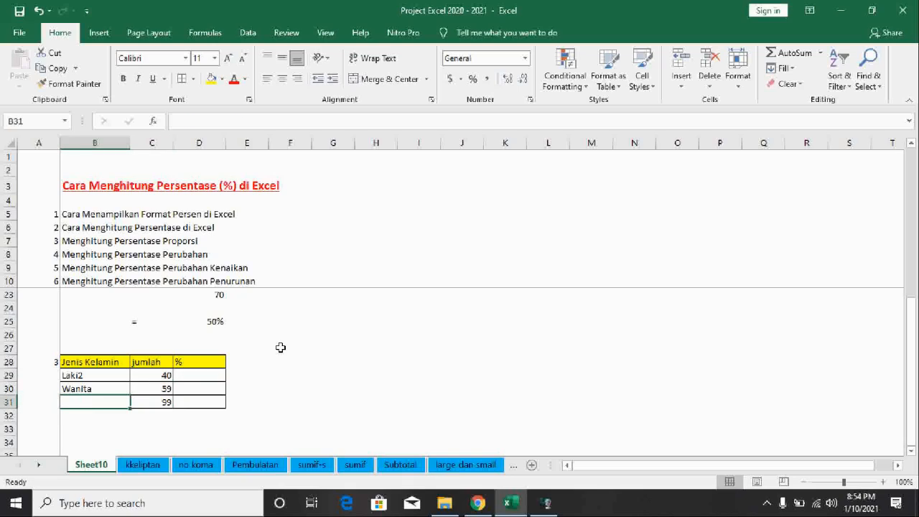
text(Total)
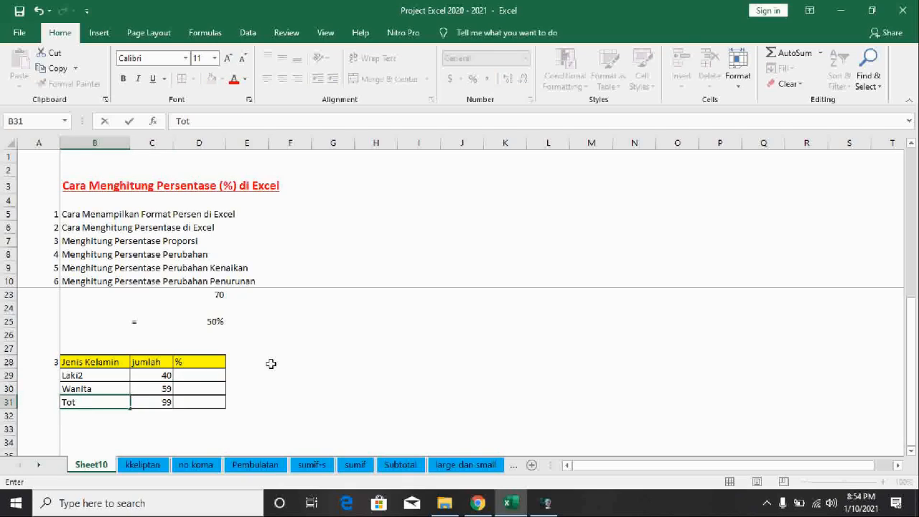
key(Return)
- Enter the formula =C29/C31 in cell D29 to divide the Laki2 count by the total
key(Up)
key(Up)
key(Right)
key(Right)
key(Right)
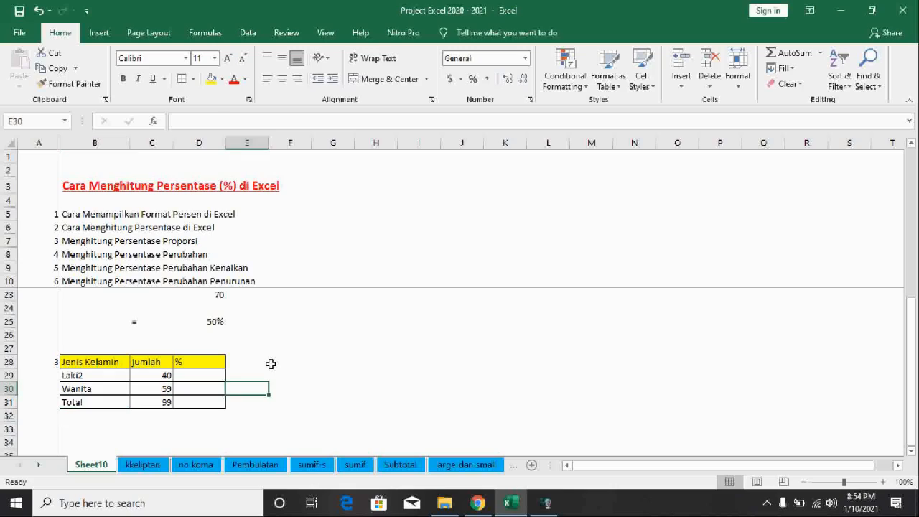
key(Left)
key(Up)
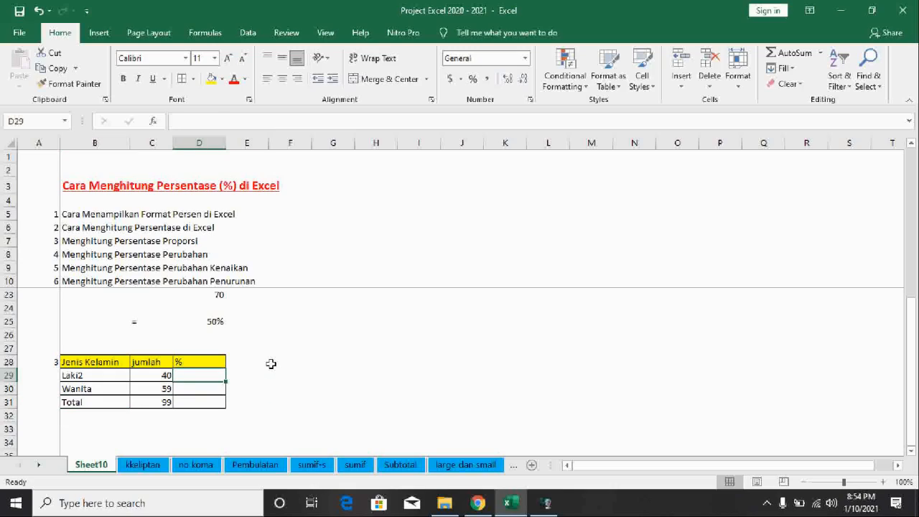
text(=)
key(Left)
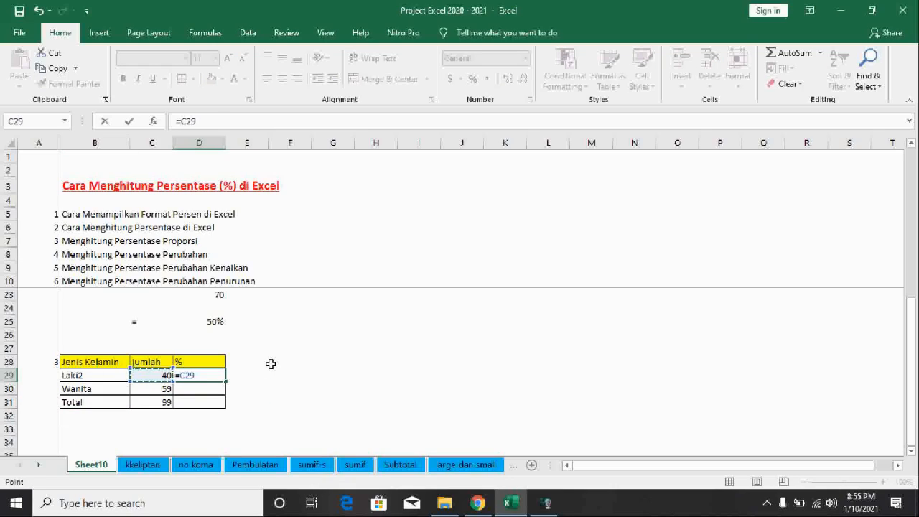
text(/)
key(Down)
key(Left)
key(Down)
key(Return)
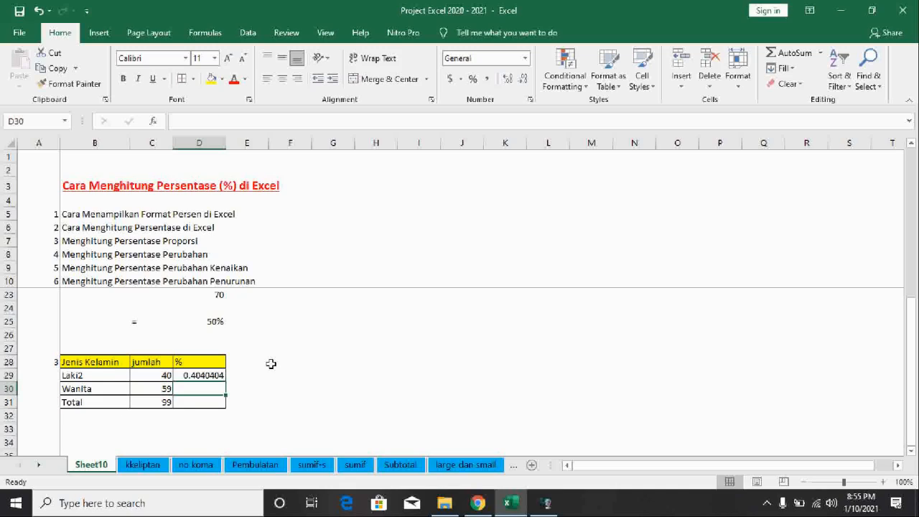
- Extend the formula in D29 to =(C29/C31)*100%
key(Up)
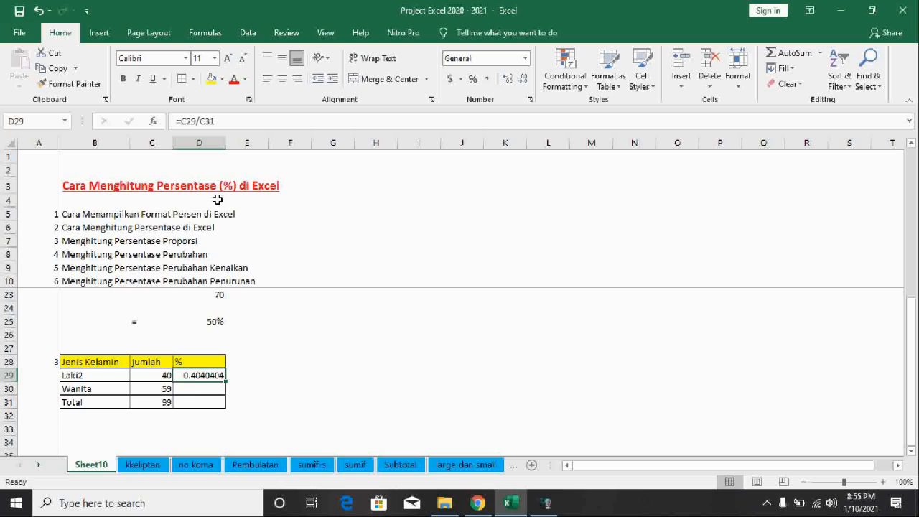
click(185, 121)
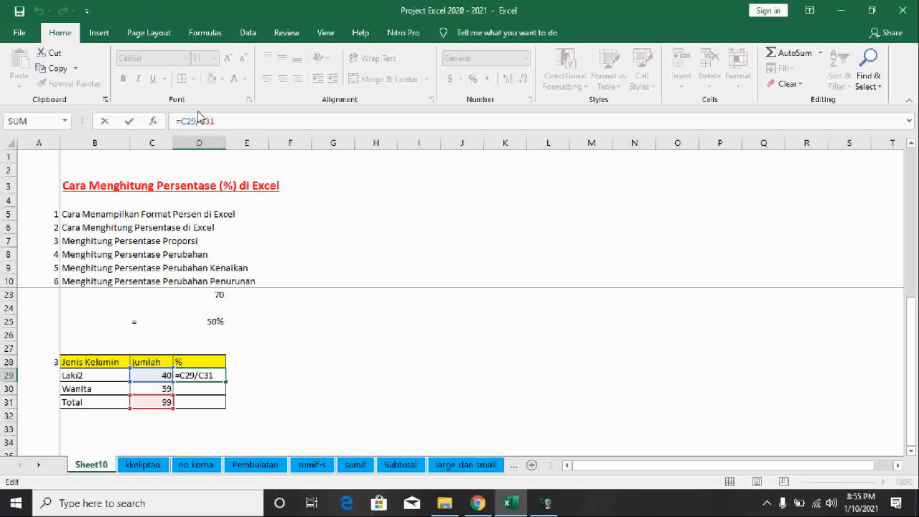
text(()
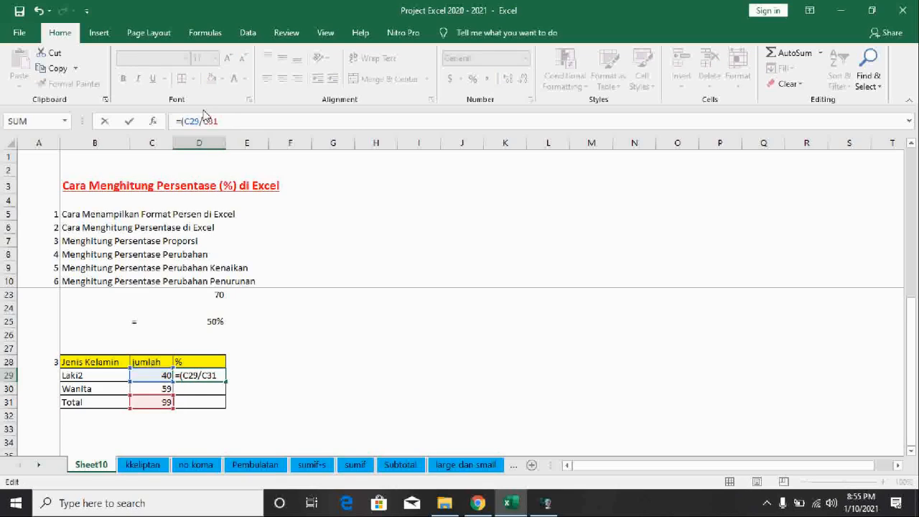
click(234, 121)
text()*100%)
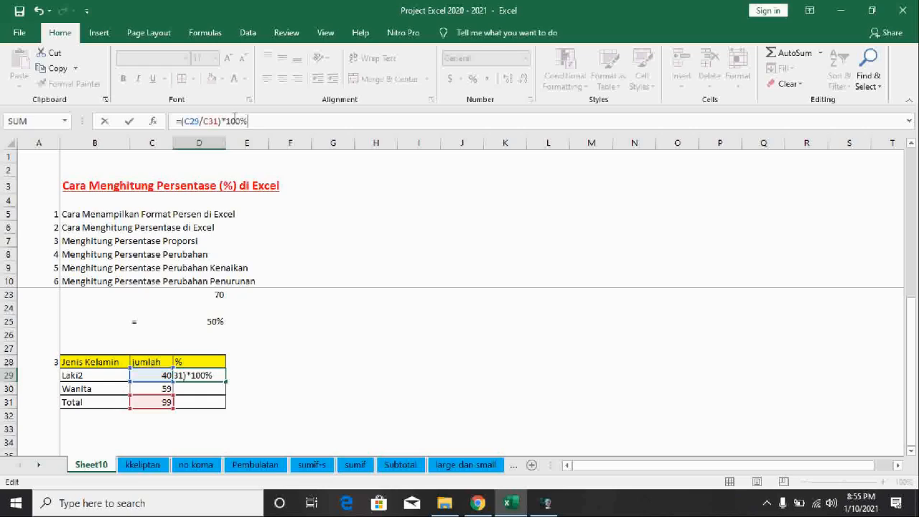
key(Return)
key(Up)
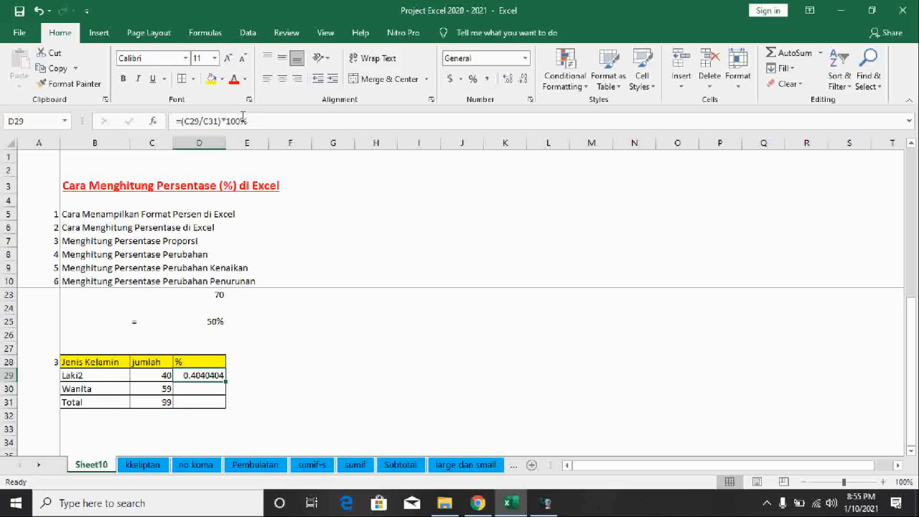
- Format the Laki2 proportion in D29 as a percentage
click(473, 79)
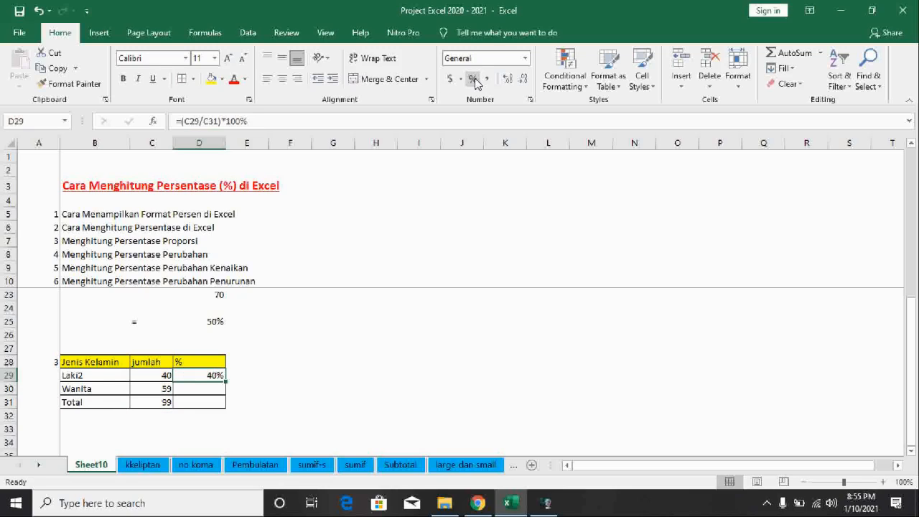
click(453, 313)
click(204, 375)
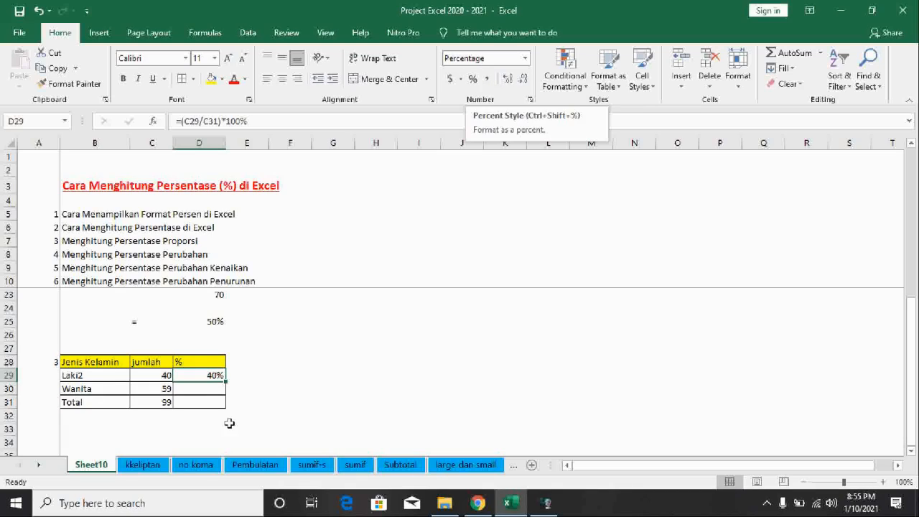
- Fill the percentage formula from D29 down to the Wanita row in D30
click(221, 390)
click(221, 375)
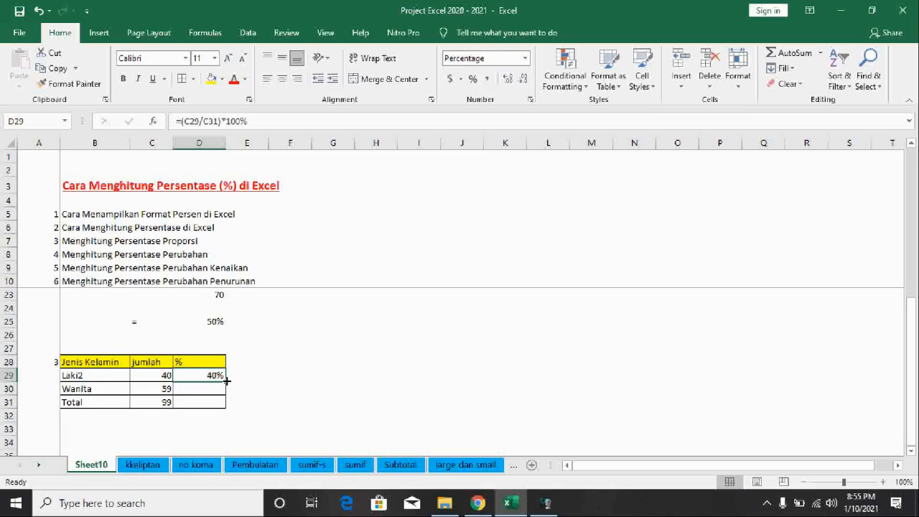
drag(226, 381, 232, 388)
click(237, 388)
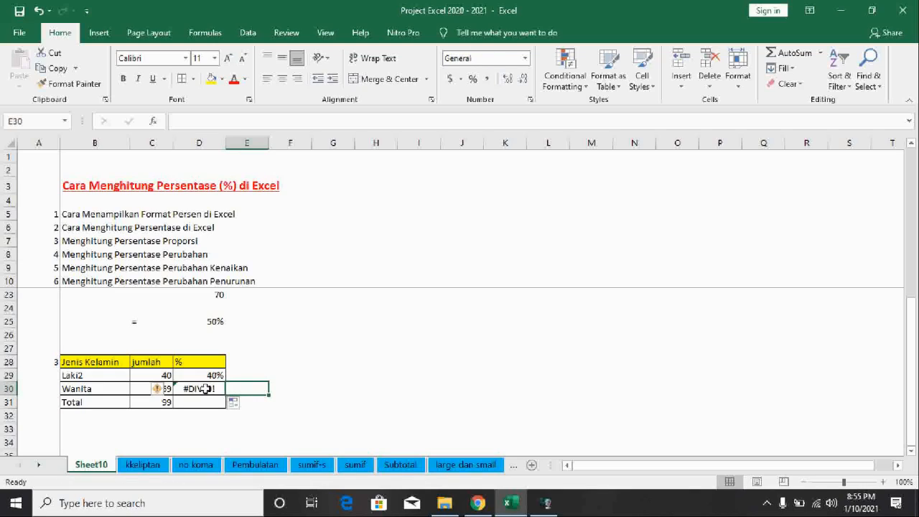
click(205, 388)
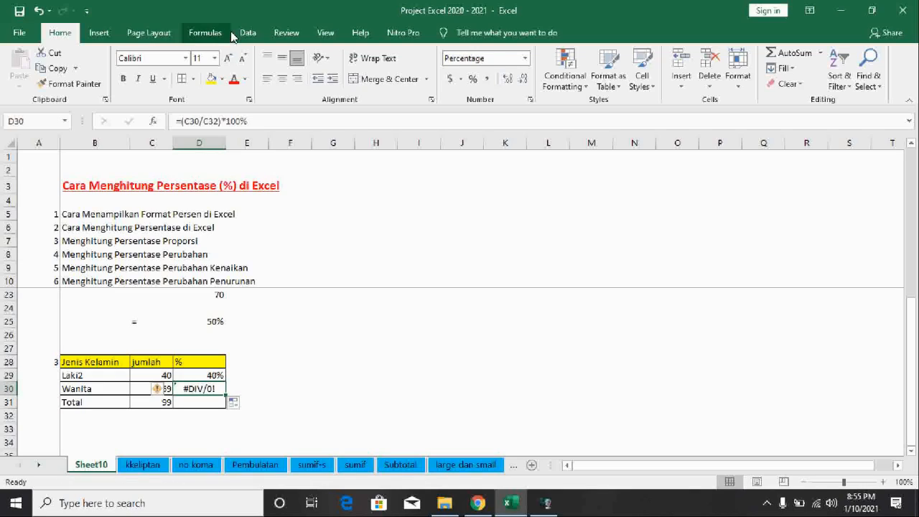
click(205, 32)
click(20, 74)
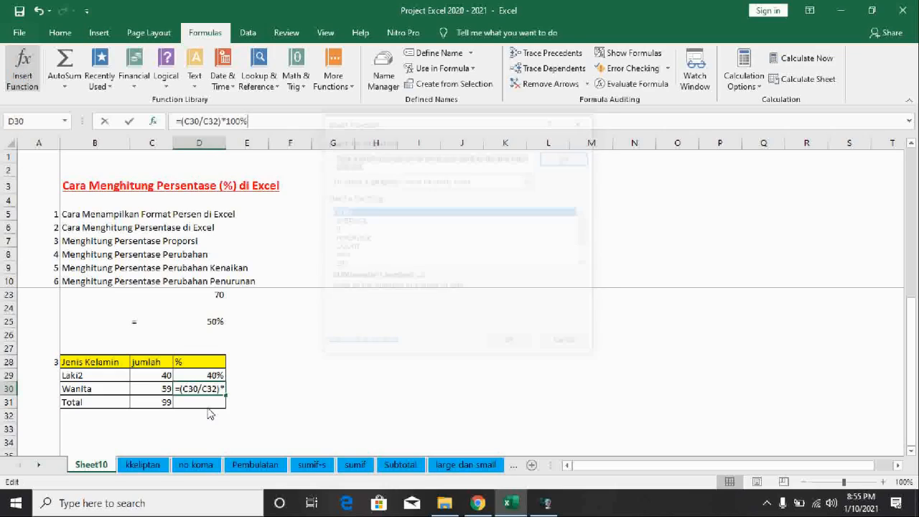
click(512, 345)
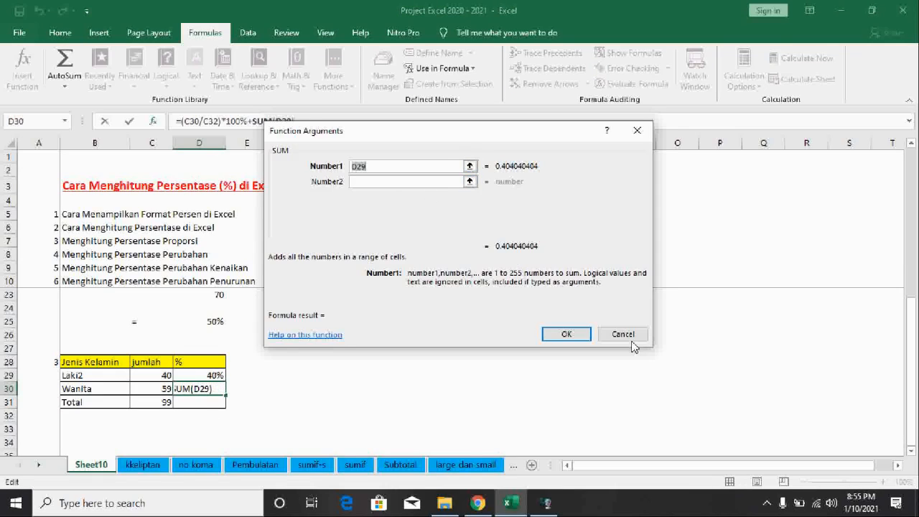
click(625, 333)
click(555, 386)
click(205, 391)
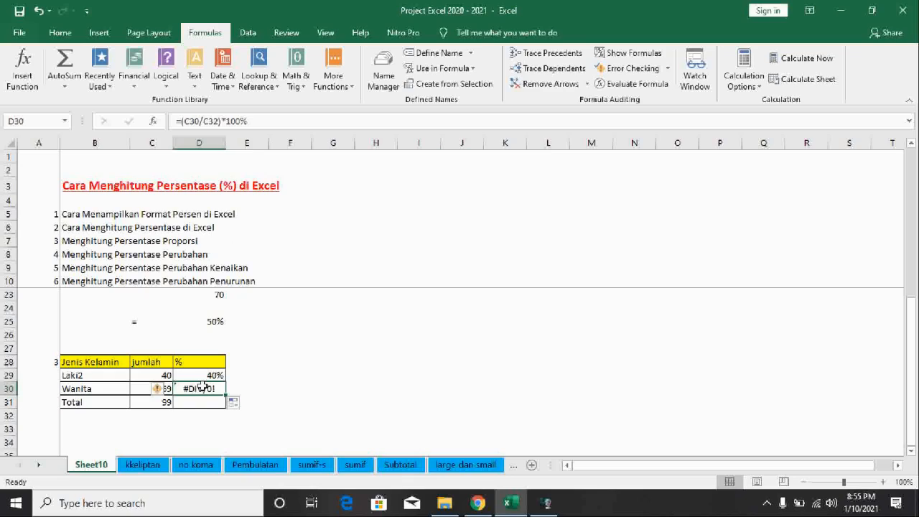
- Correct the Wanita formula in D30 to =(C30/C31)*100% so it divides by the total cell
click(220, 120)
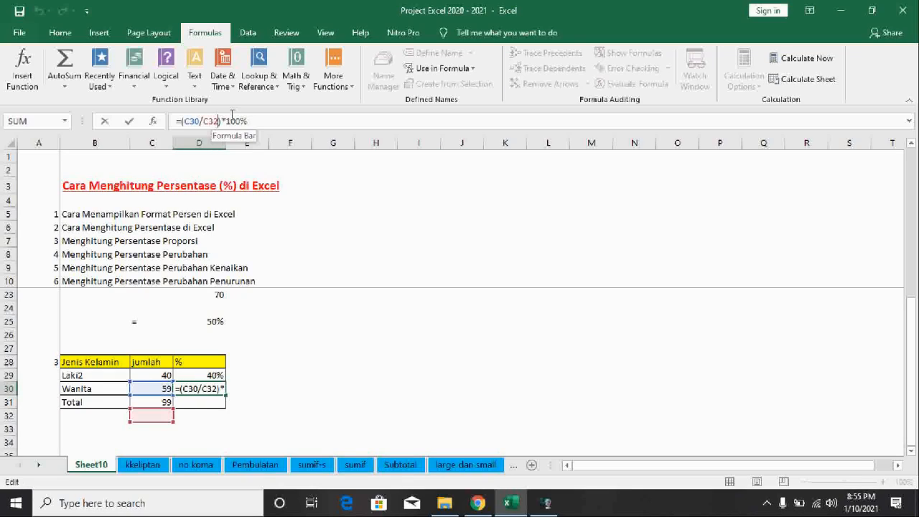
key(BackSpace)
text(1)
key(Return)
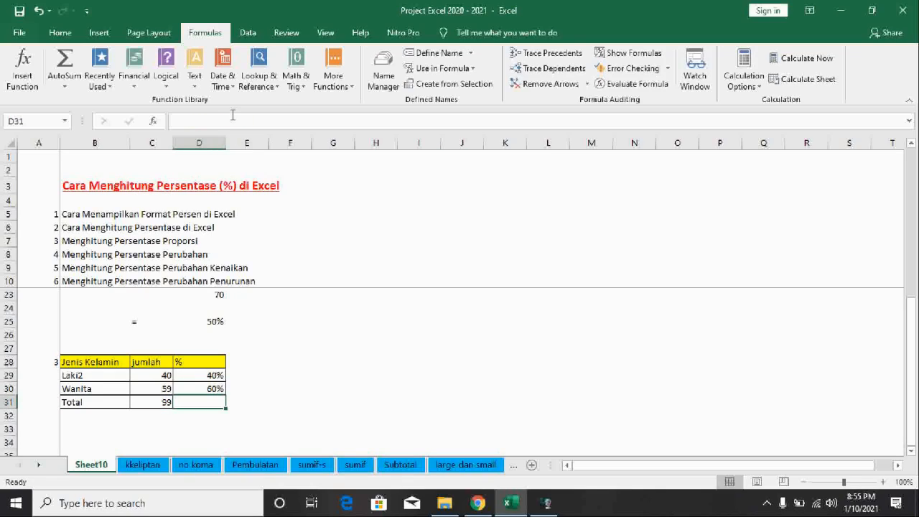
key(Up)
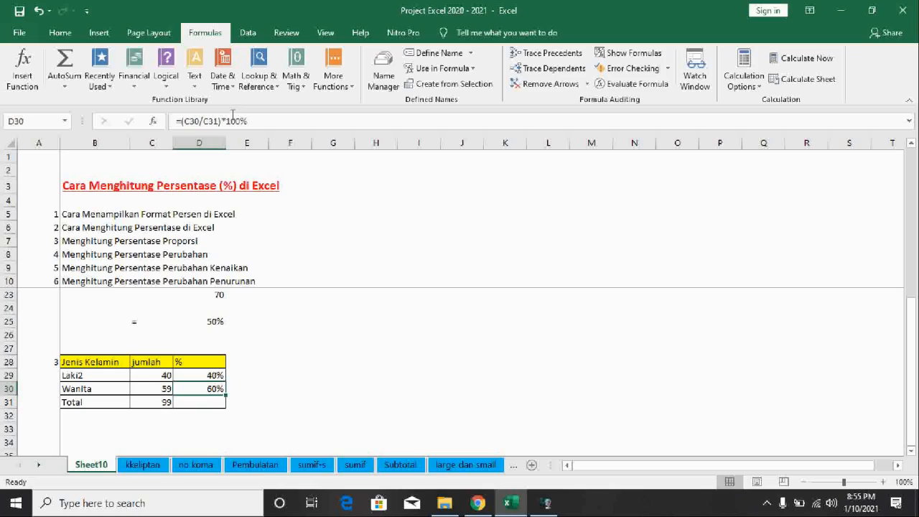
- Shade the table's Total row, B31:D31, with a grey fill
click(155, 402)
drag(96, 399, 188, 402)
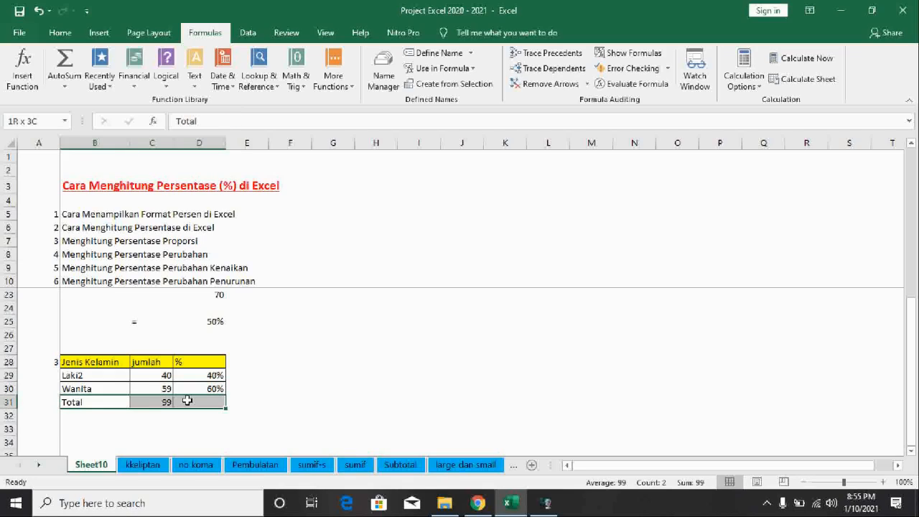
click(61, 33)
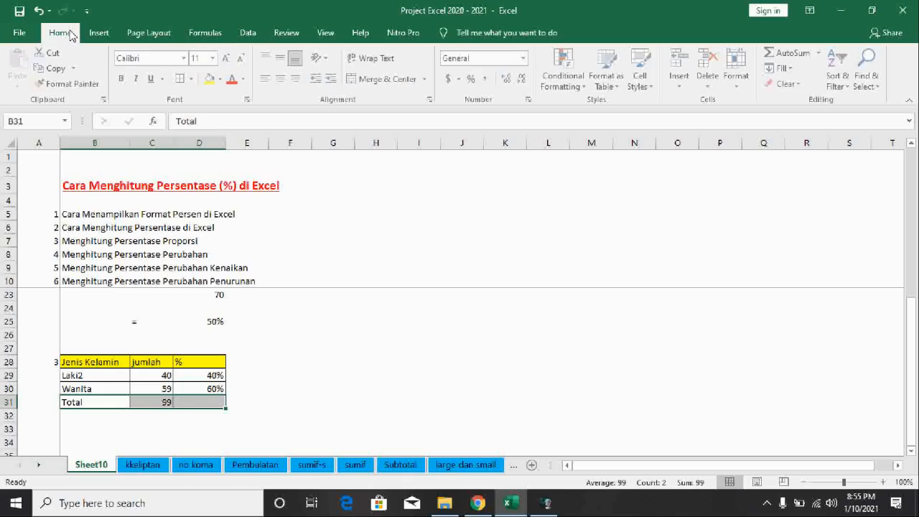
click(223, 80)
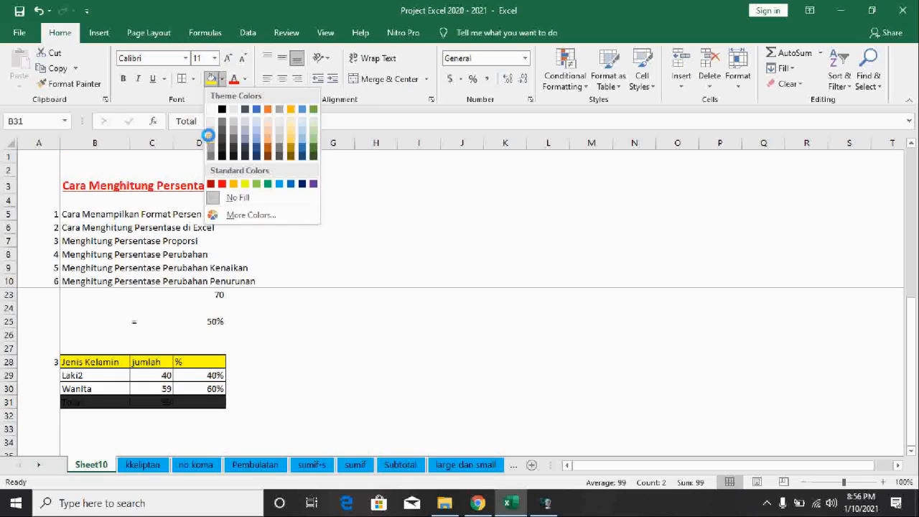
click(215, 137)
click(332, 321)
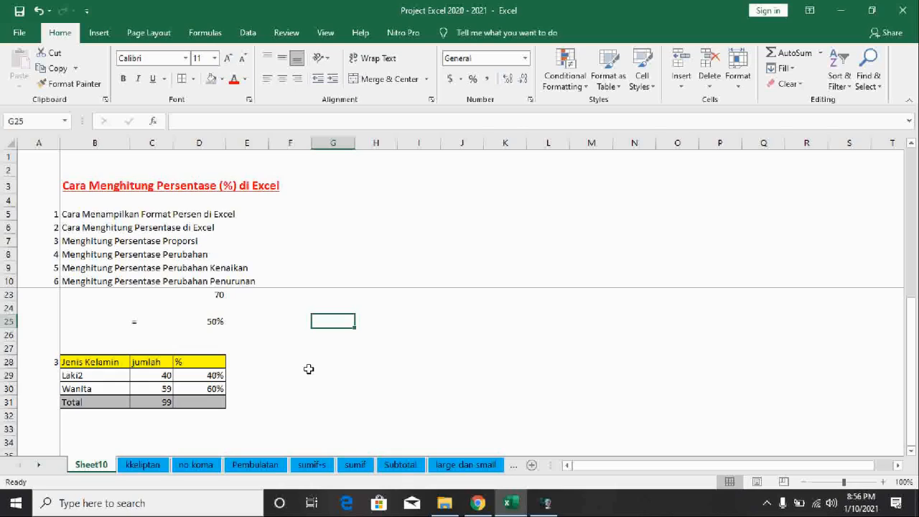
- Show the worksheet's formulas to examine the percentage calculations in the % column, and switch back to showing values
click(221, 377)
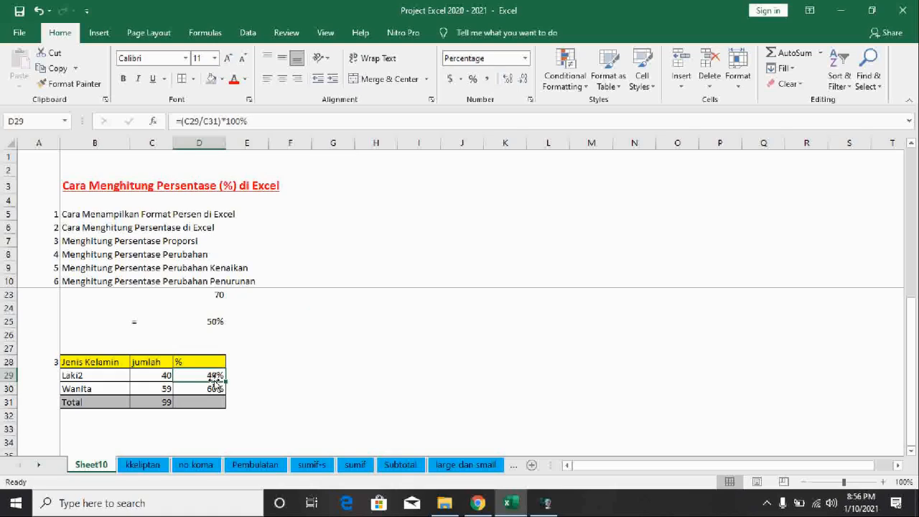
click(215, 35)
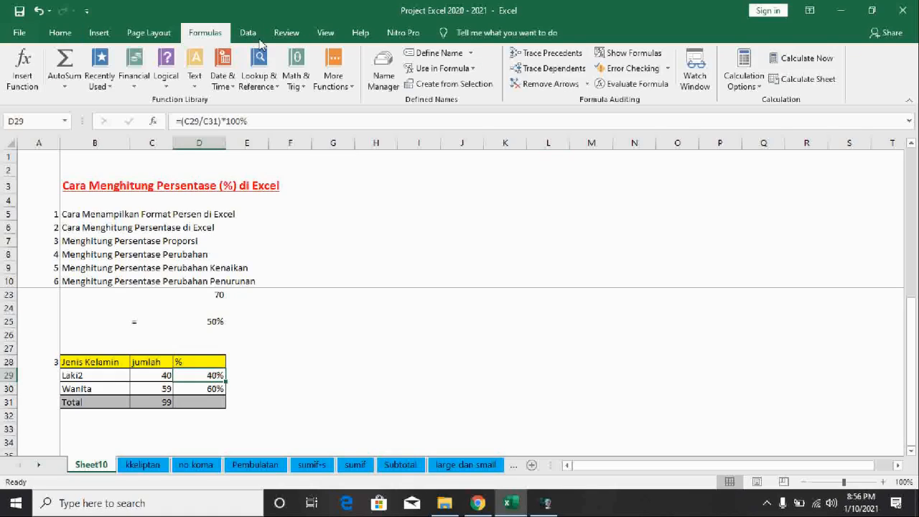
click(626, 53)
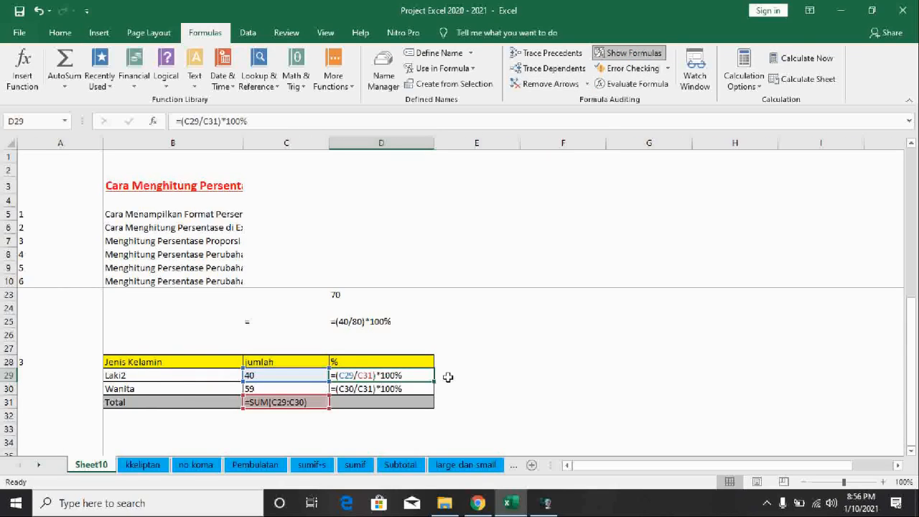
click(625, 55)
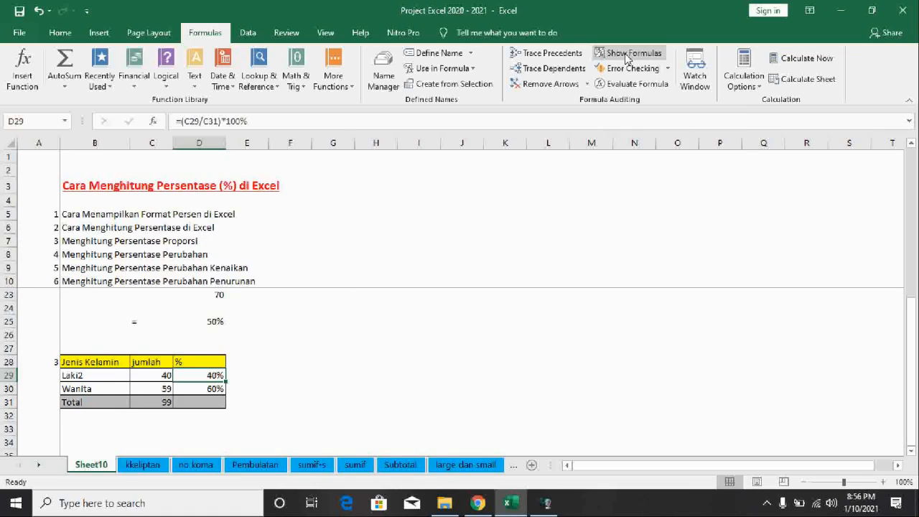
click(424, 331)
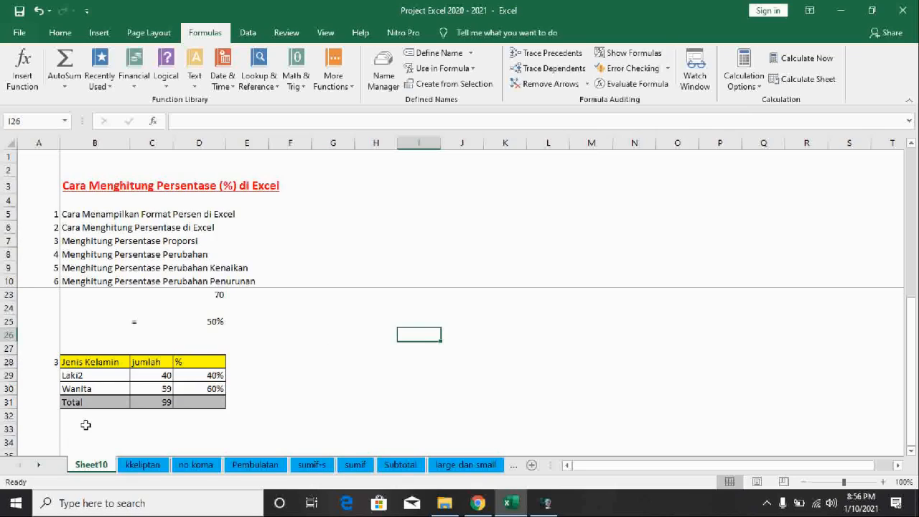
- Enter the section number 4 in cell A34, below the gender table
scroll(86, 425, down, 1)
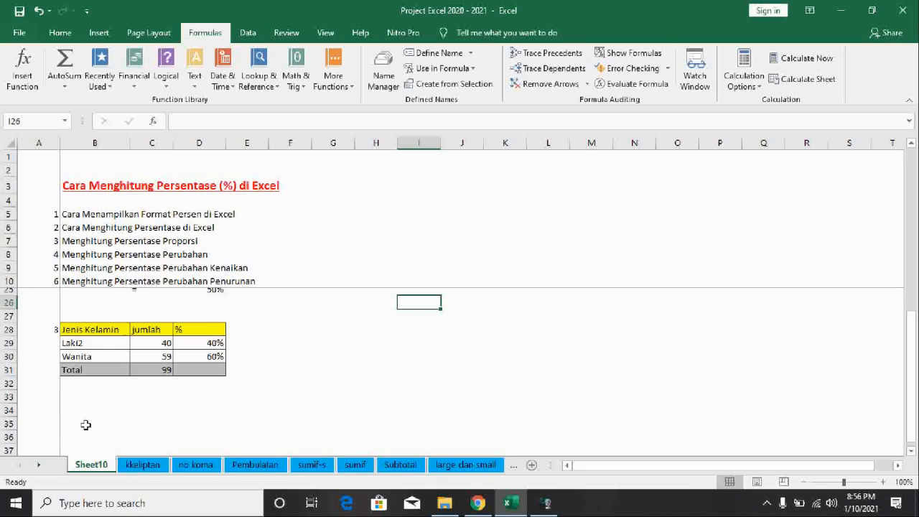
click(50, 402)
text(4)
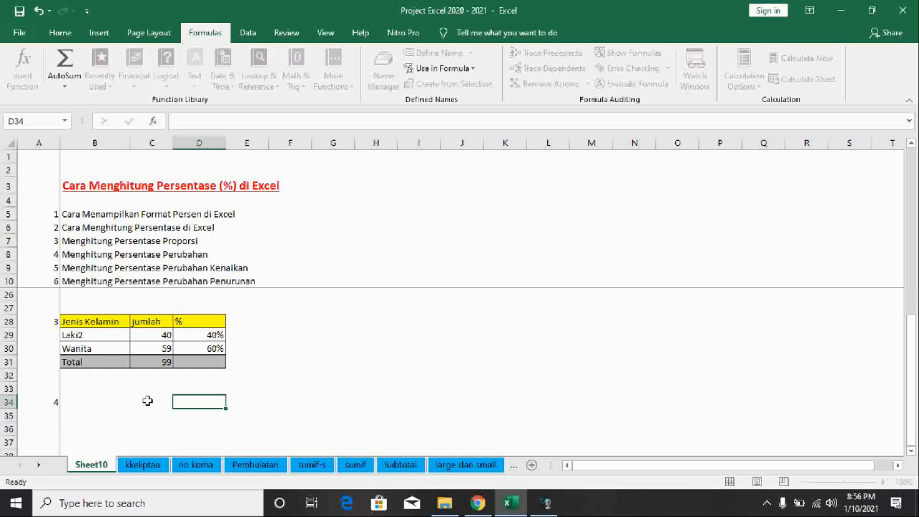
click(105, 403)
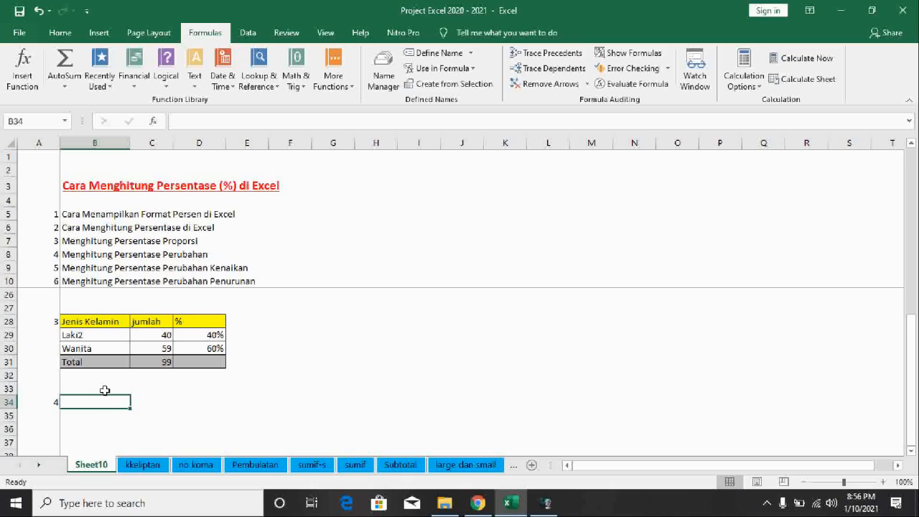
- Copy the sales table A11:E22 from the kkeliptan sheet and paste it at B34 on Sheet10
click(161, 468)
drag(47, 238, 215, 385)
right_click(215, 388)
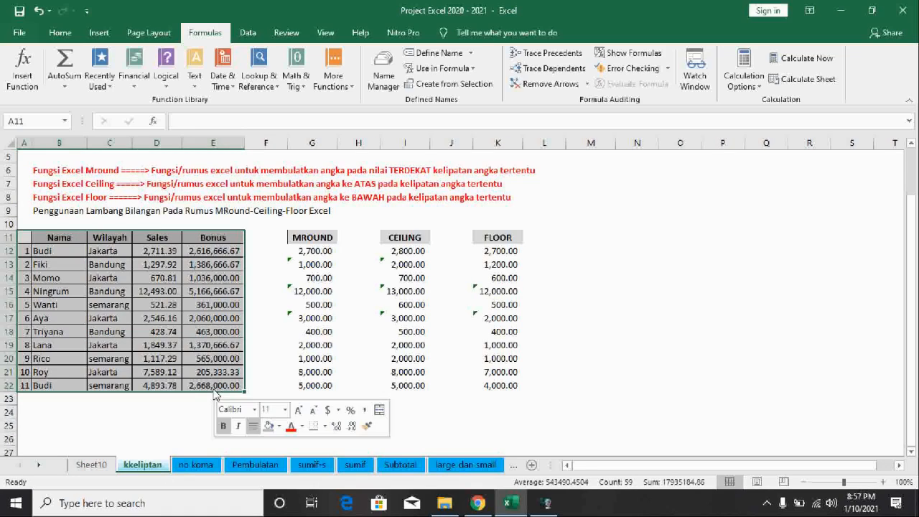
click(246, 111)
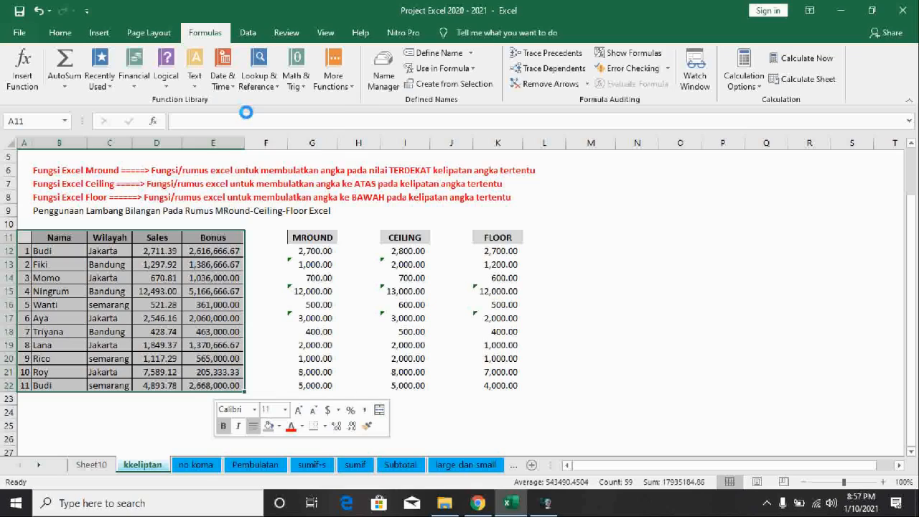
click(91, 466)
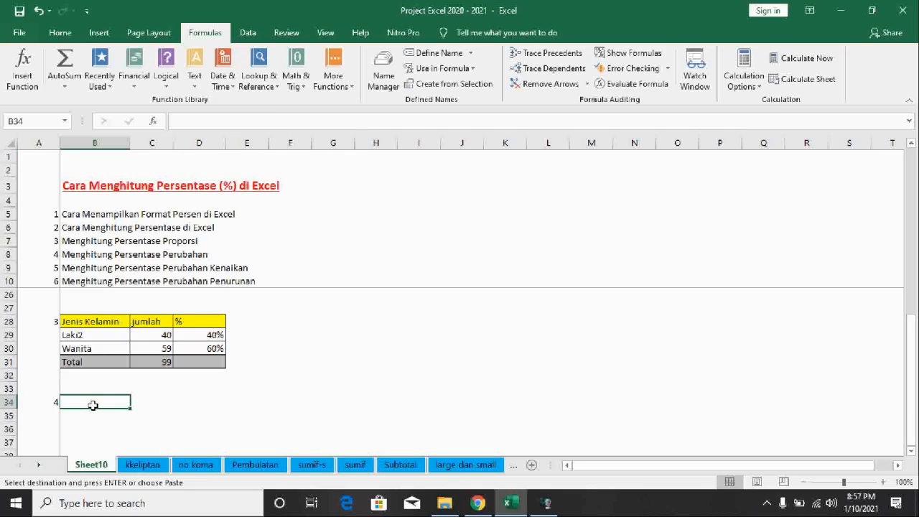
right_click(93, 408)
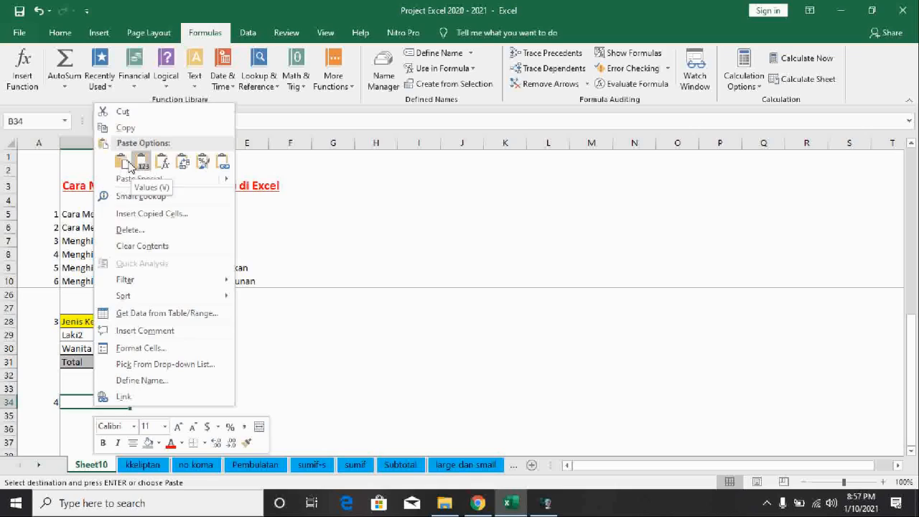
click(123, 161)
click(290, 335)
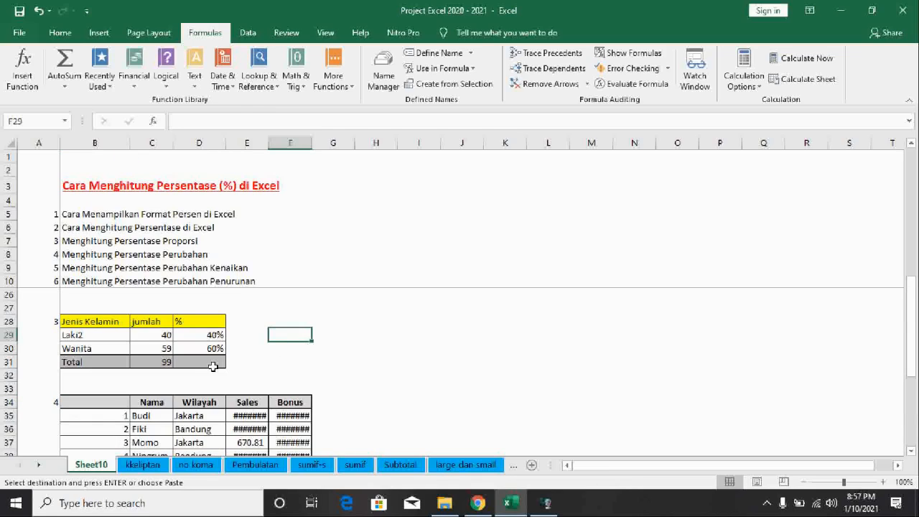
- Adjust the pasted table's column widths by narrowing column B and widening the Sales and Bonus columns to fit their values
scroll(197, 364, down, 2)
scroll(197, 365, up, 1)
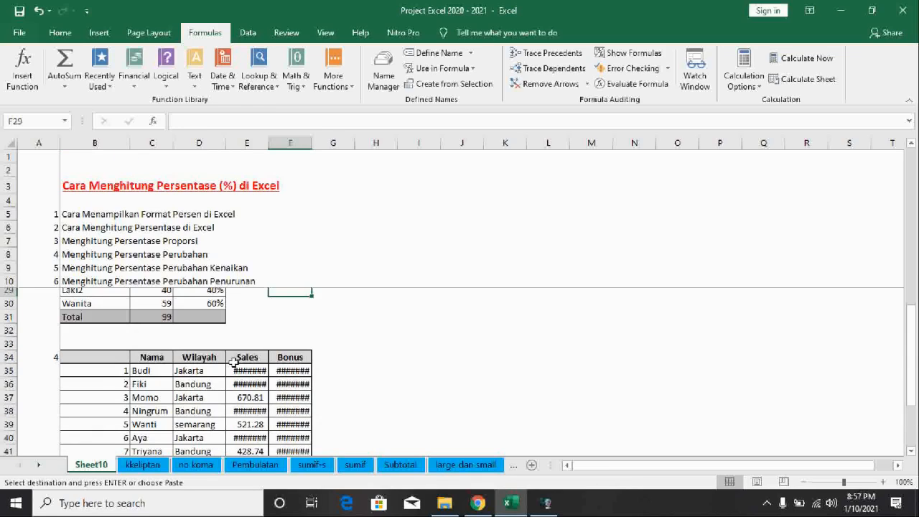
double_click(268, 143)
drag(129, 143, 99, 195)
drag(290, 146, 320, 160)
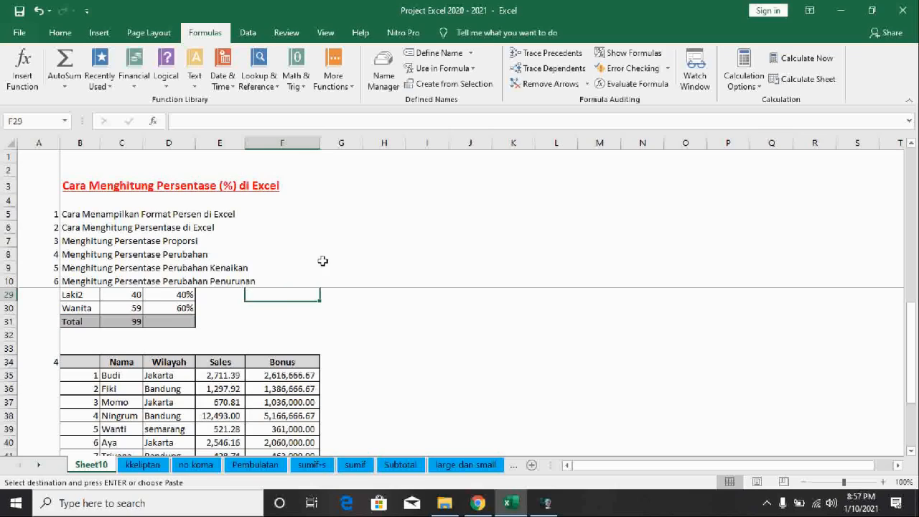
scroll(338, 302, down, 2)
scroll(343, 321, up, 2)
scroll(345, 333, down, 1)
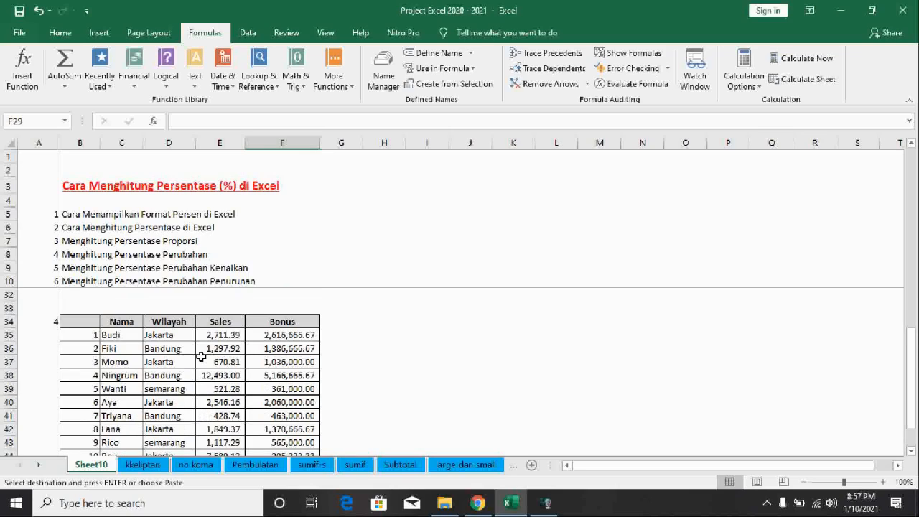
- Undo the Bonus column's widening and copy the name in C35 over the Wilayah header in D34
click(168, 322)
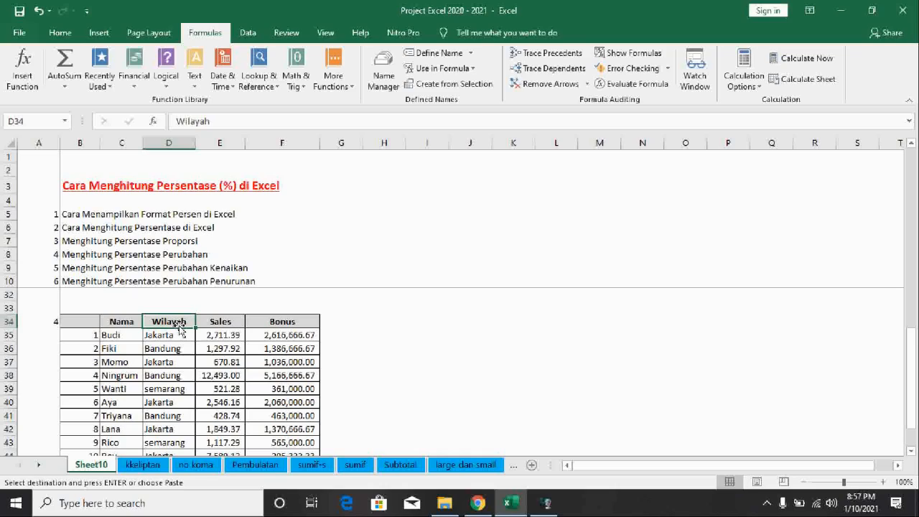
click(148, 349)
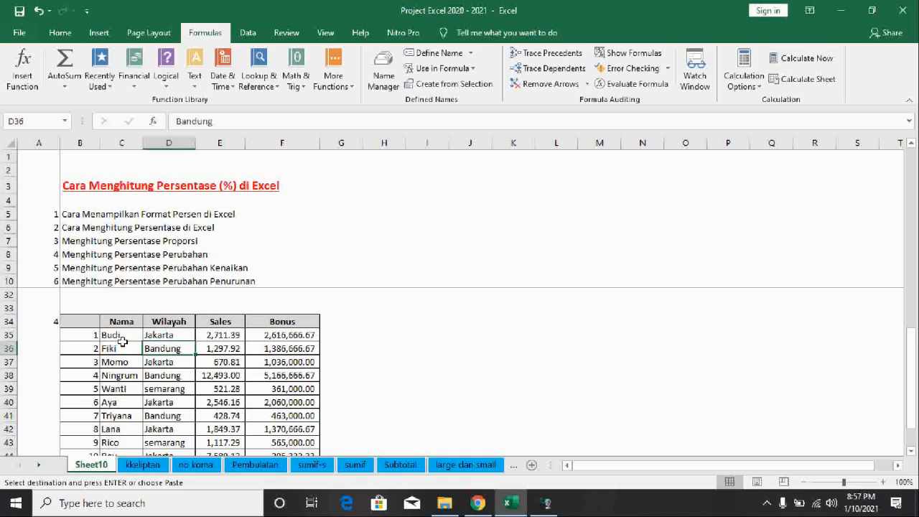
click(120, 345)
key(Up)
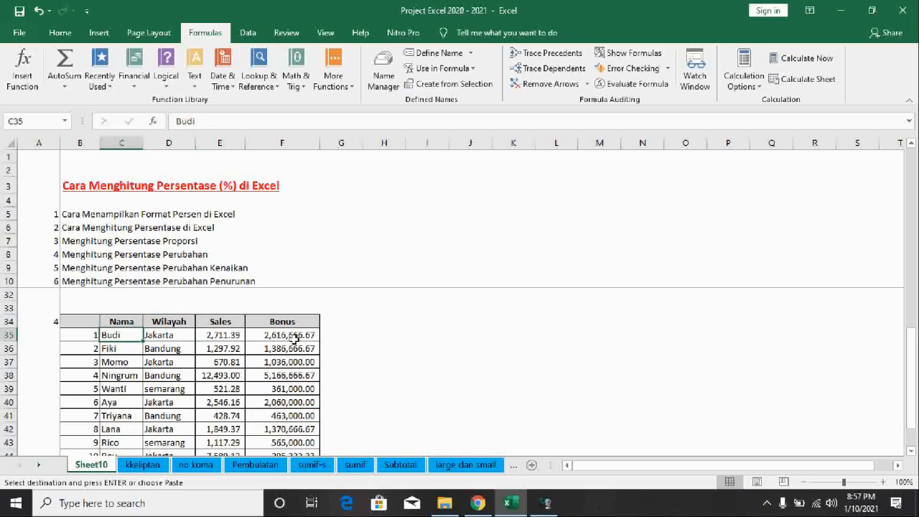
ctrl+click(294, 336)
key(ctrl+z)
key(ctrl+z)
key(ctrl+z)
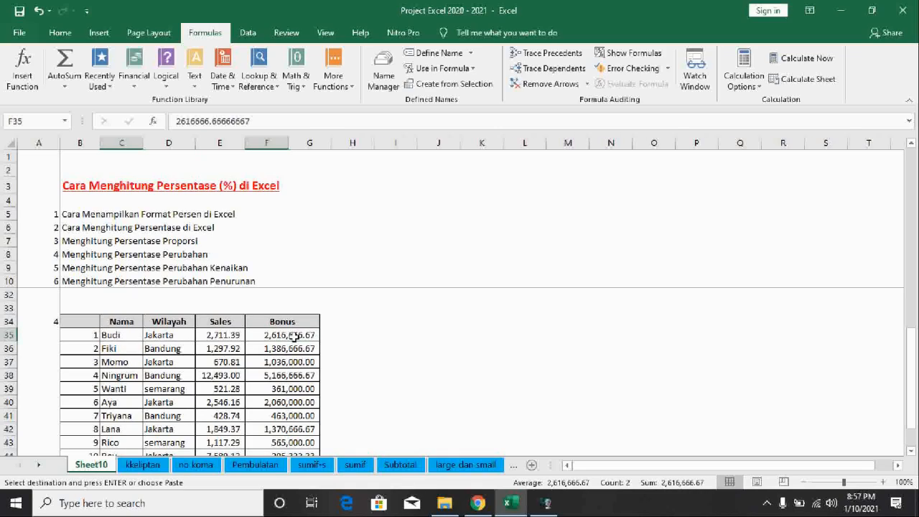
key(Right)
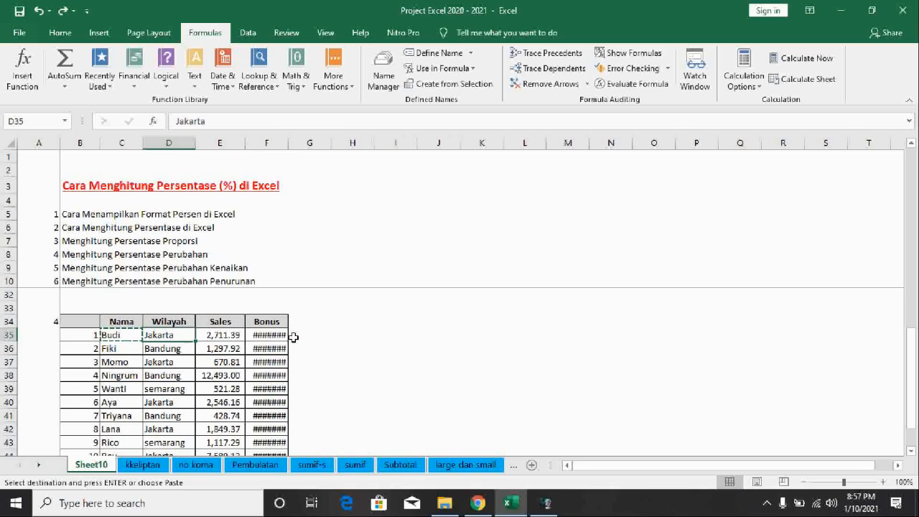
key(Up)
key(ctrl+v)
key(Down)
key(Left)
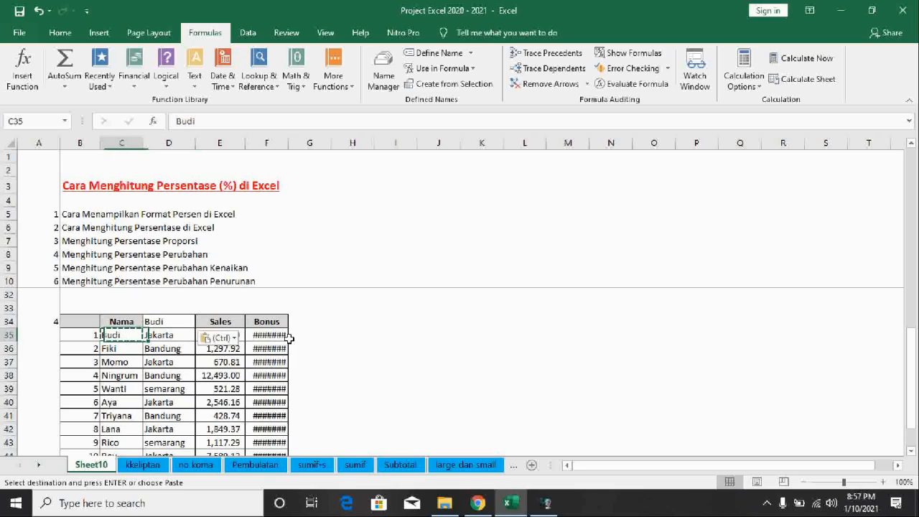
- Copy the second name, in C36, over the Sales header in E34
key(Left)
key(Down)
key(Right)
key(ctrl+c)
key(Up)
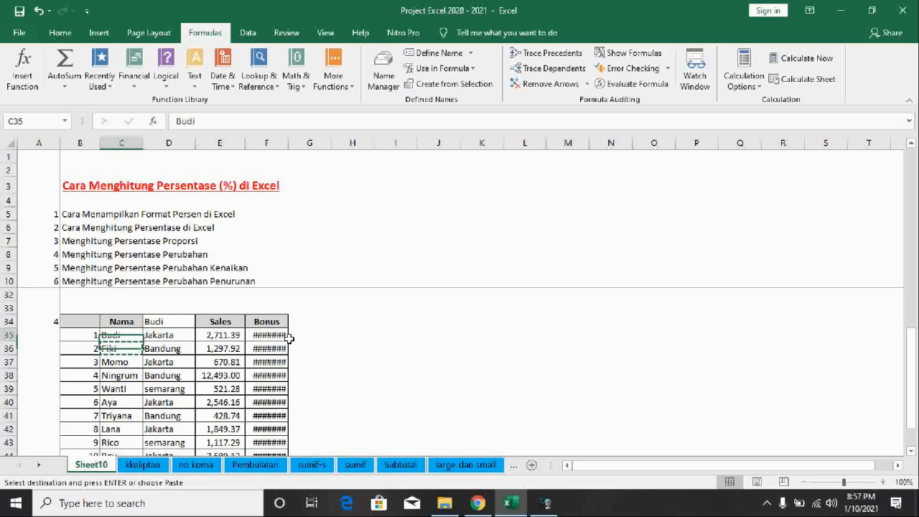
key(Up)
key(Right)
key(Right)
key(ctrl+v)
- Copy the third name, in C37, over the Bonus header in F34
key(Down)
key(Left)
key(Left)
key(Down)
key(Down)
key(Down)
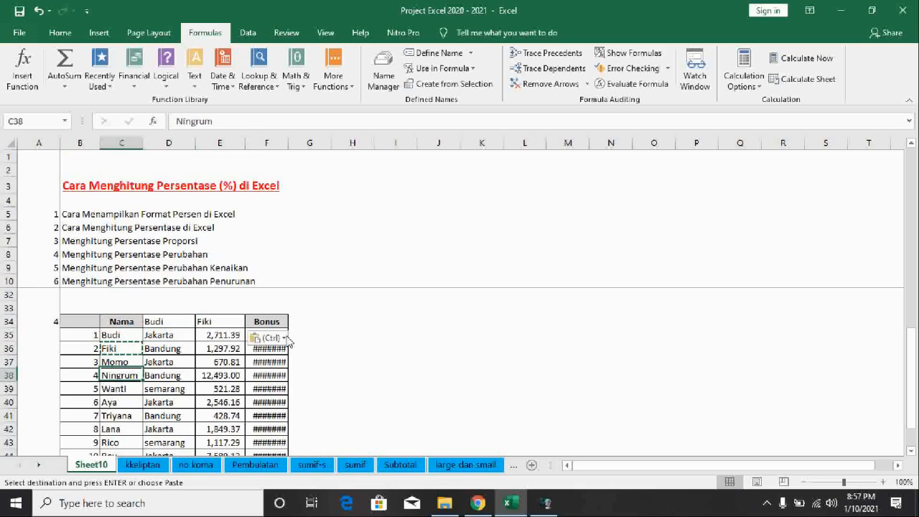
key(Up)
key(ctrl+c)
key(Up)
key(Up)
key(Right)
key(Right)
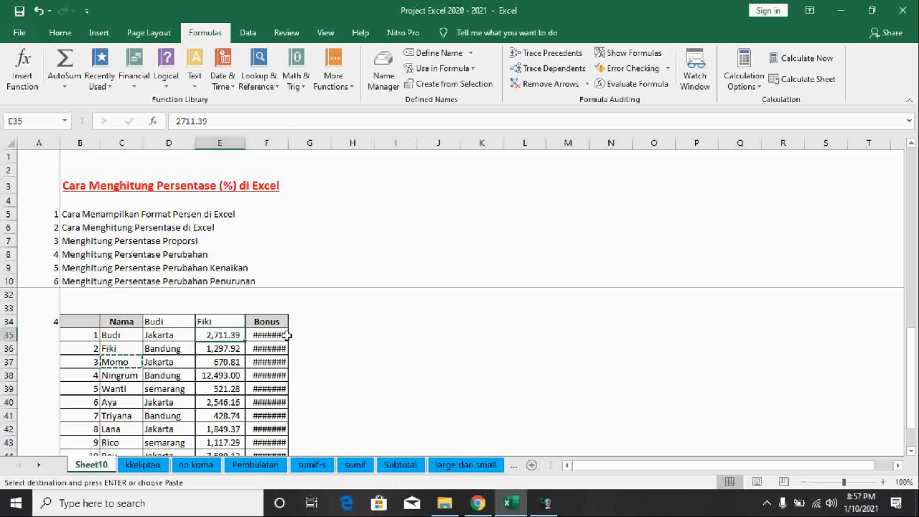
key(Up)
key(Right)
key(ctrl+v)
- Replace the names below the Nama header with the month series jan to nov in C35:C45
key(Down)
key(Left)
key(Left)
key(Left)
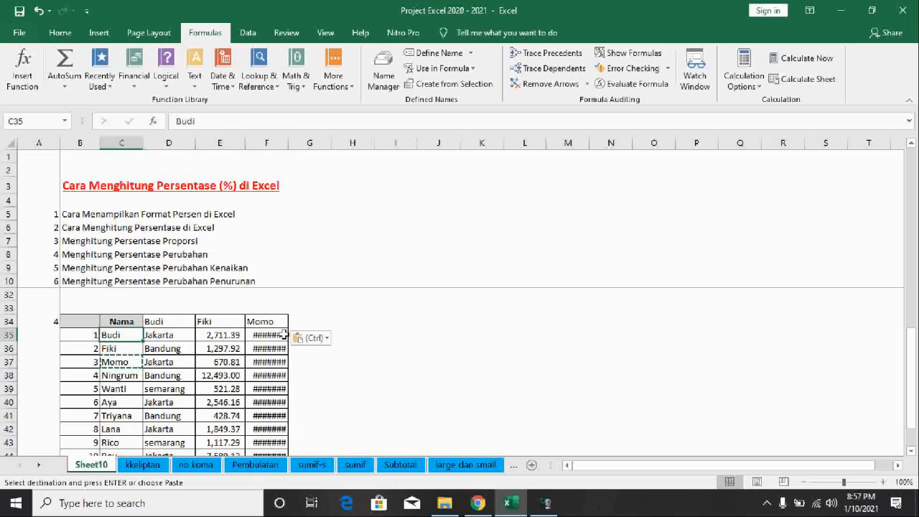
key(Down)
key(Up)
text(jan)
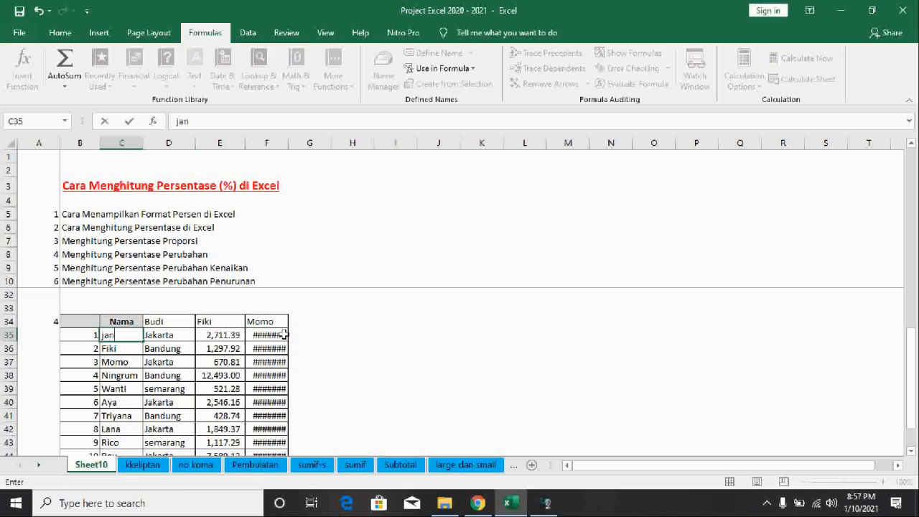
key(Return)
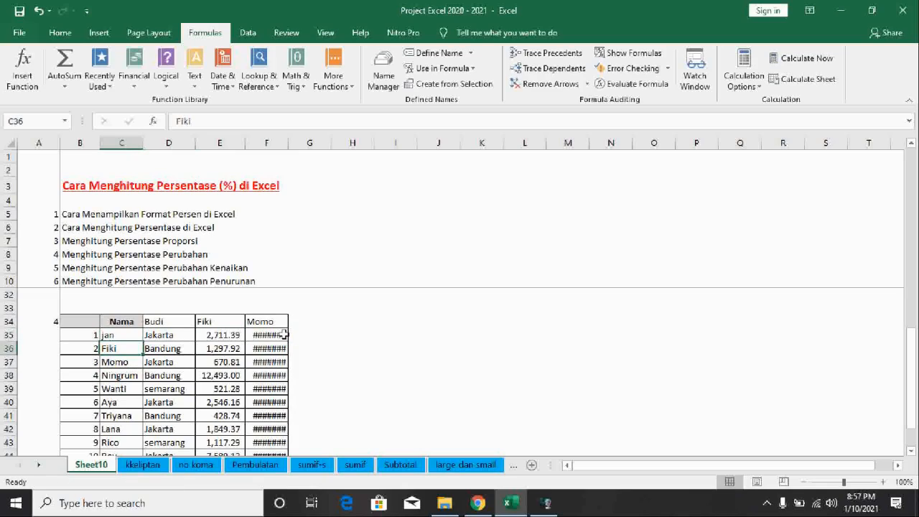
text(feb)
click(121, 375)
drag(125, 332, 141, 434)
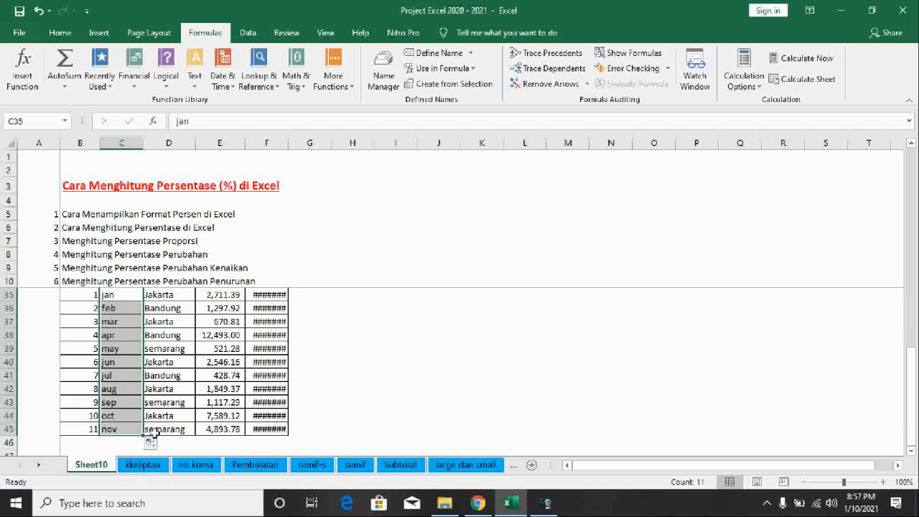
- Enter 500000 in D35 for jan and format it with a thousands separator and no decimals
scroll(148, 424, up, 2)
click(187, 376)
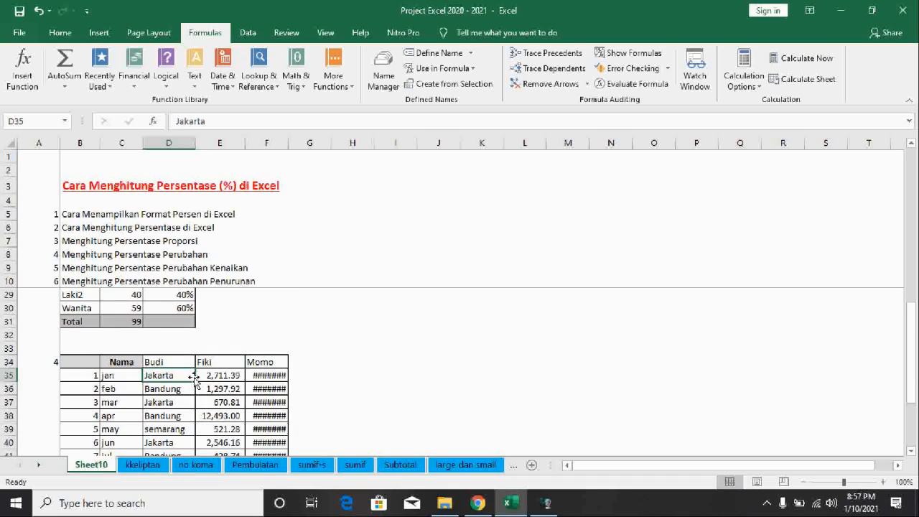
text(500000)
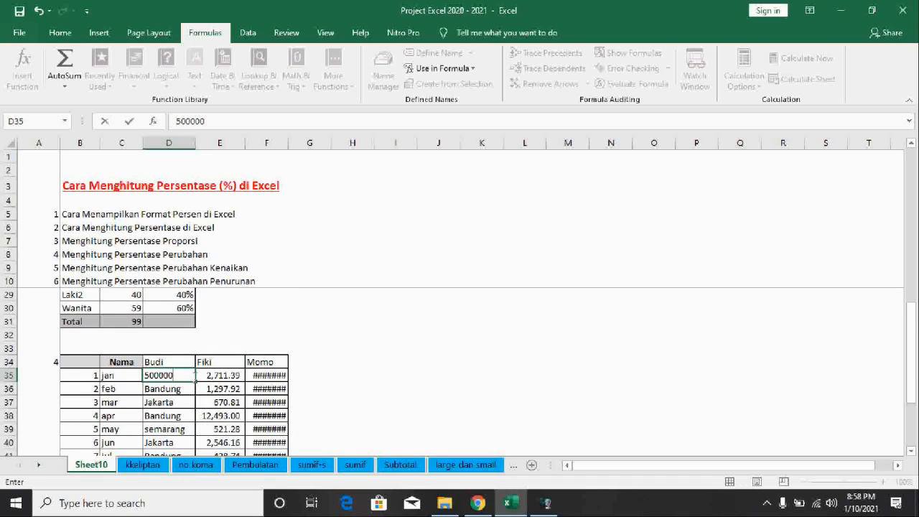
click(192, 376)
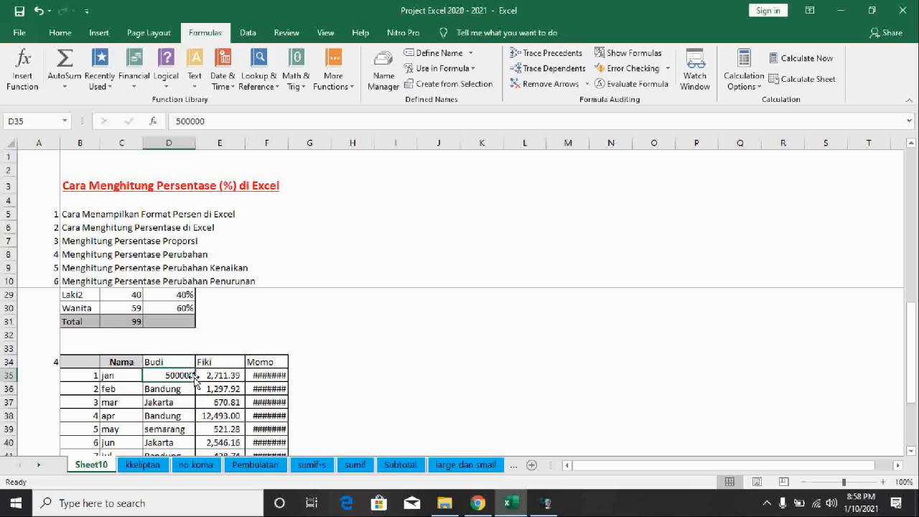
click(61, 37)
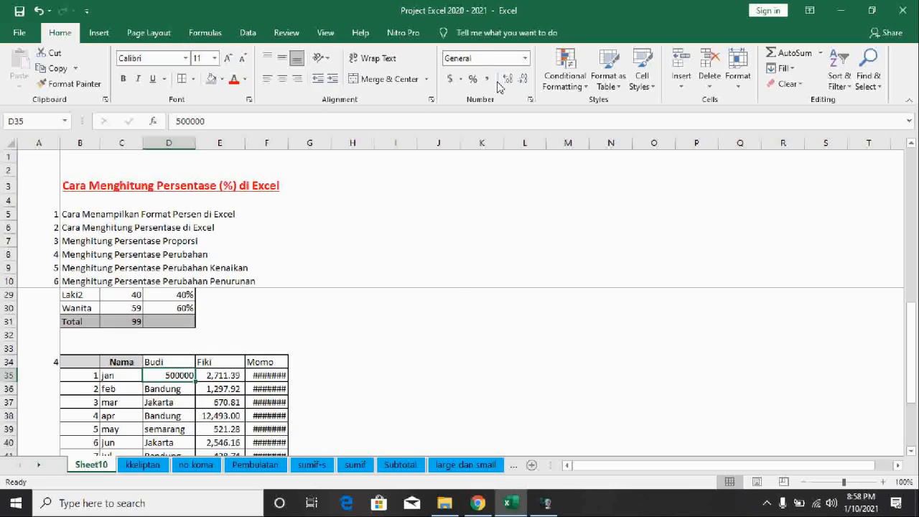
click(487, 79)
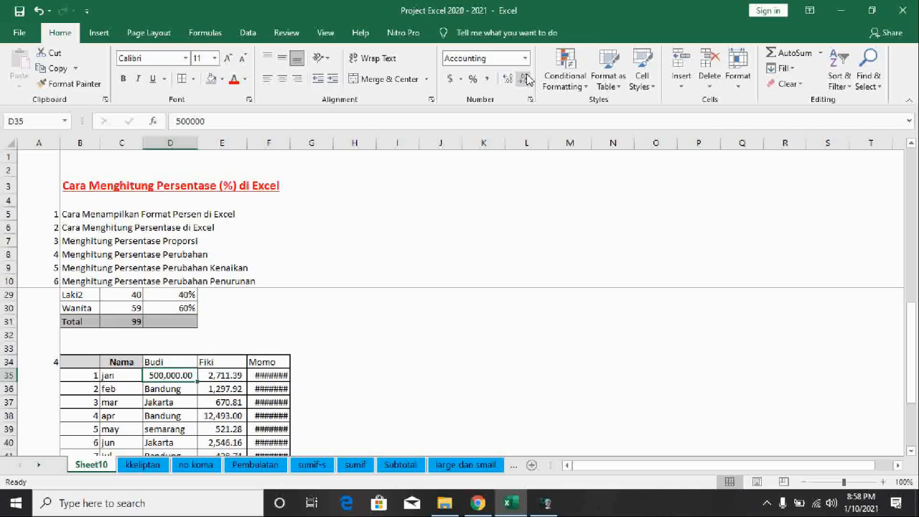
click(524, 79)
click(311, 465)
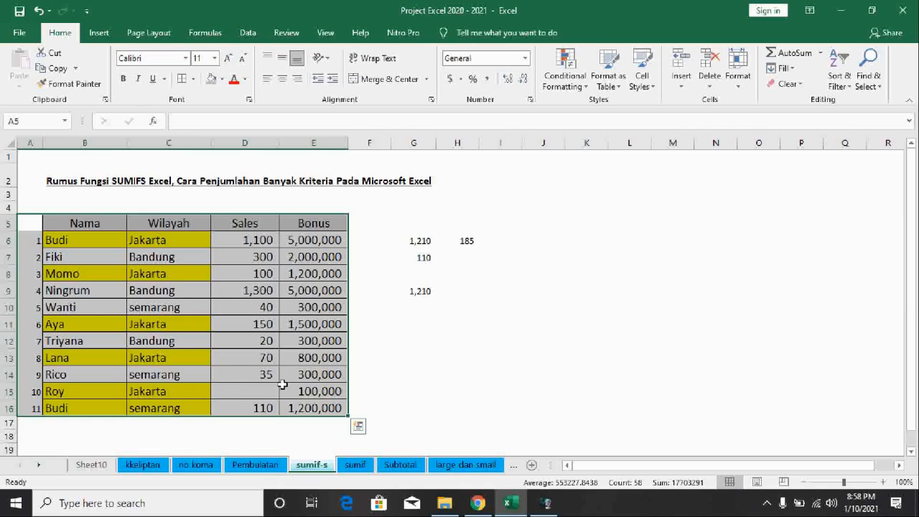
click(91, 465)
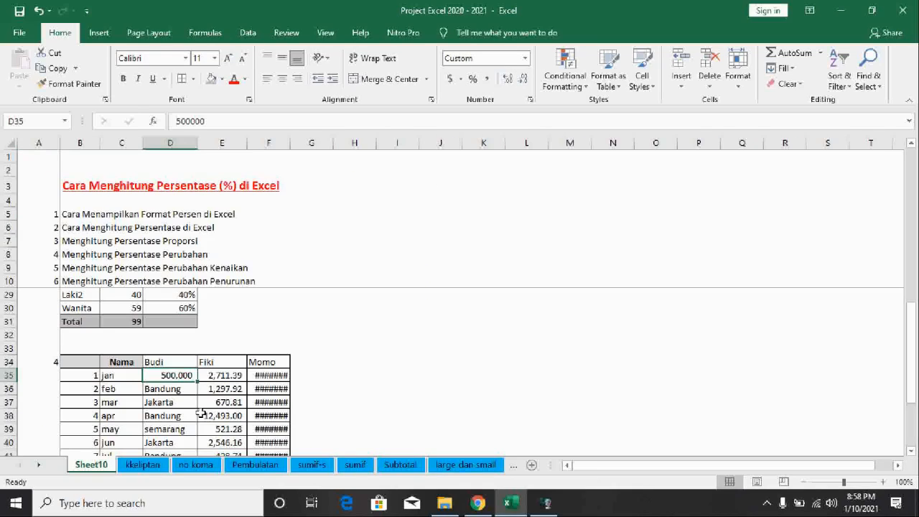
- Enter 75000 in E35 as the jan value of the second name column
click(219, 375)
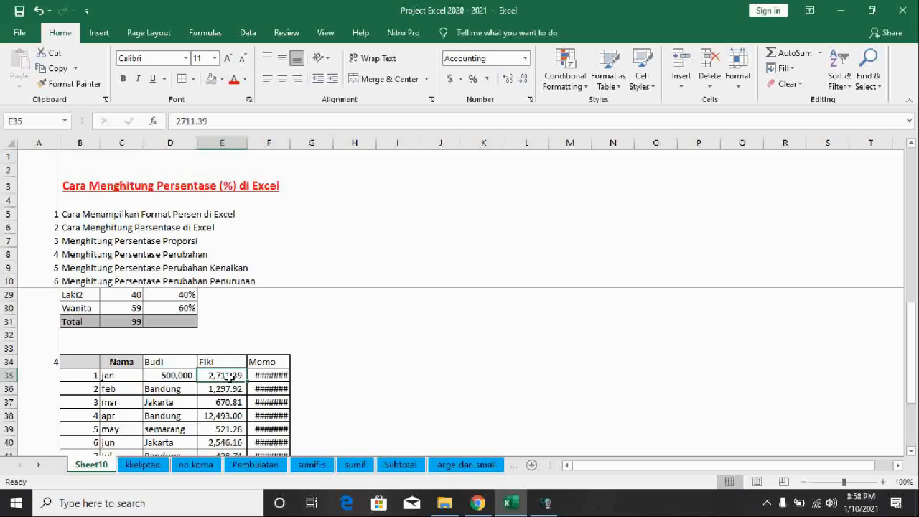
text(75000)
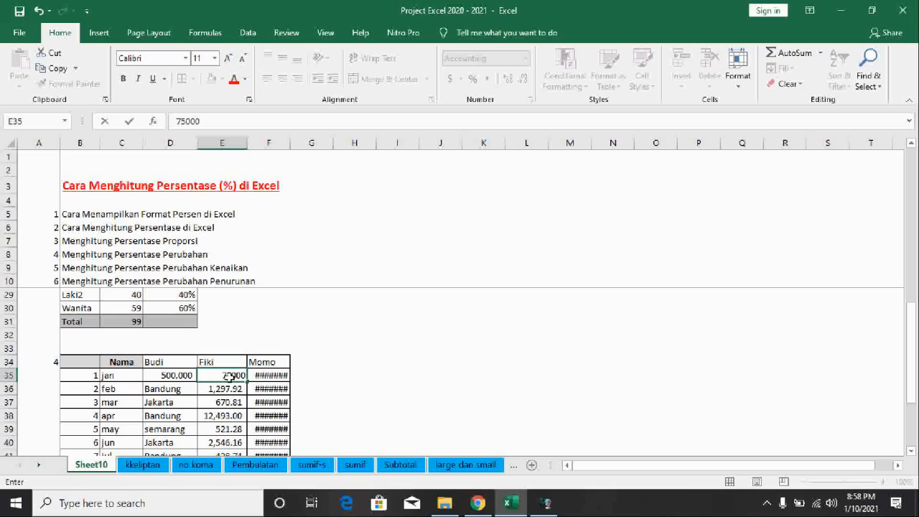
key(Return)
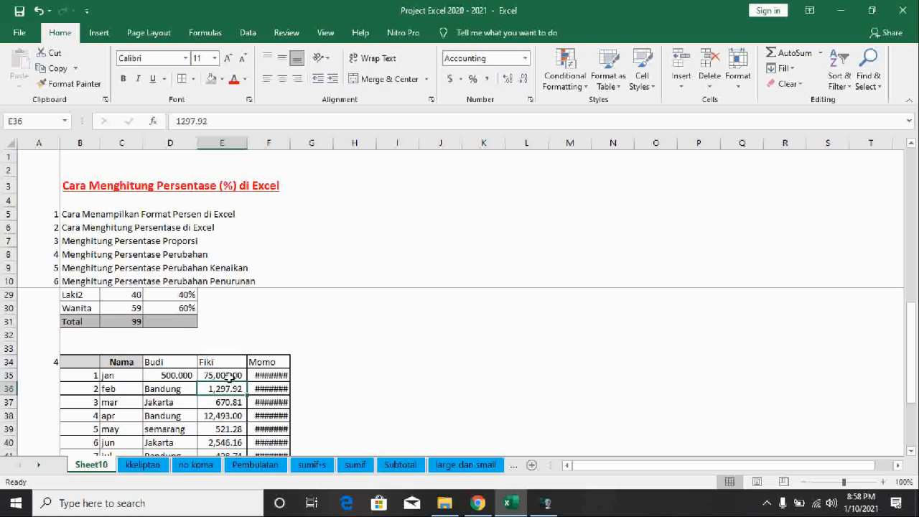
click(230, 375)
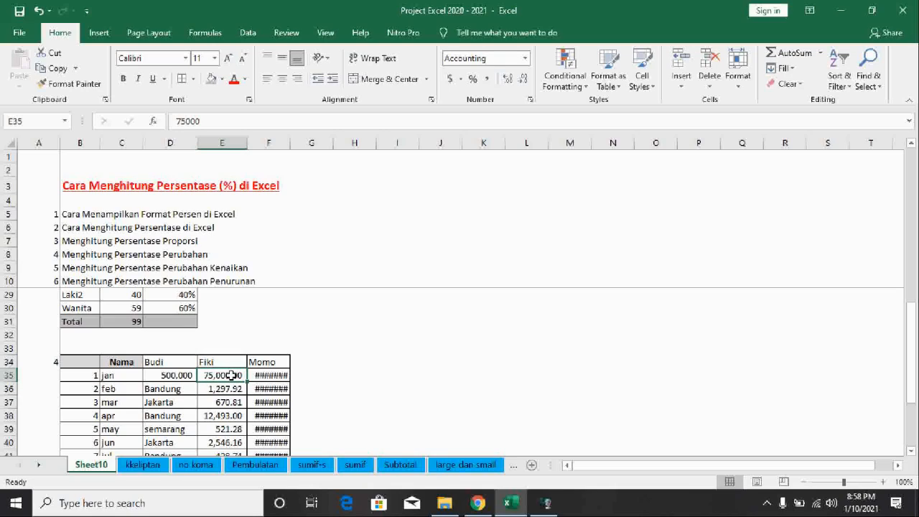
key(Down)
key(Down)
key(shift+Up)
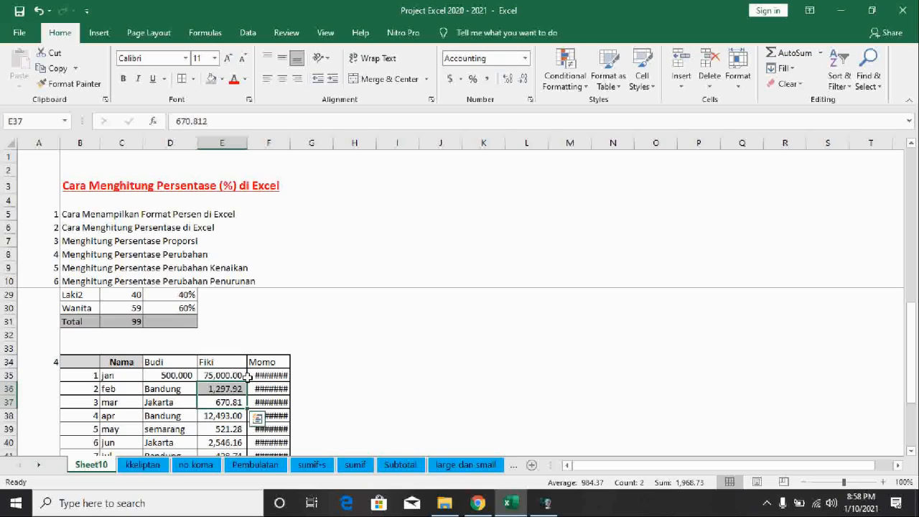
click(247, 376)
drag(229, 348, 275, 345)
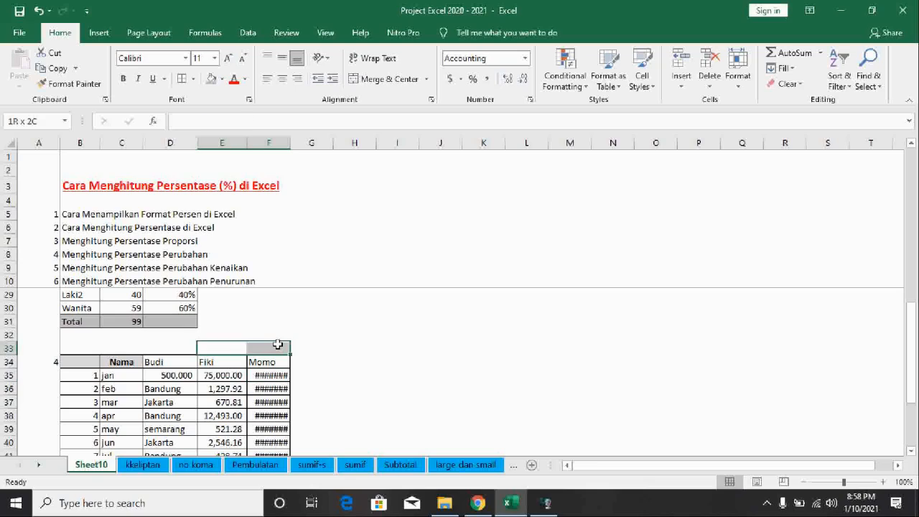
click(260, 376)
click(237, 373)
click(237, 366)
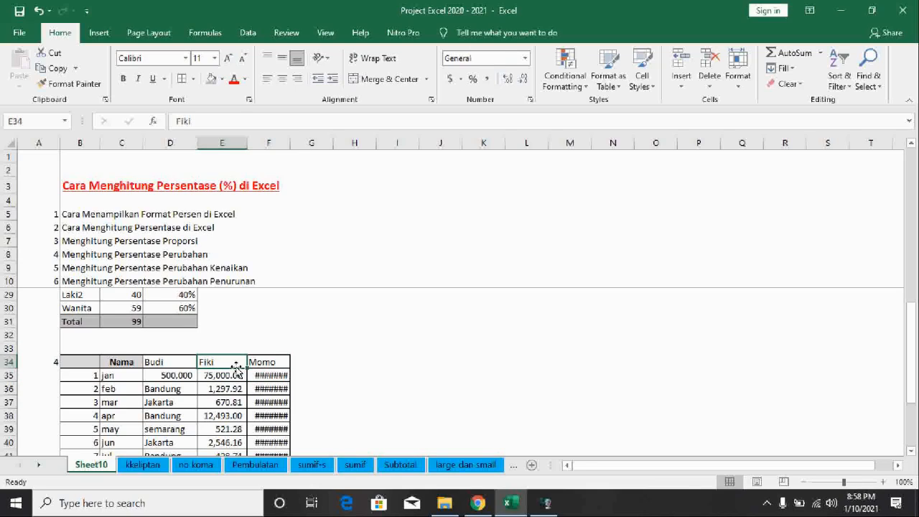
- Clear the second name from header E34 and blank the third name's column by copying the empty cell F33 over F33:F48
key(Delete)
key(shift+Right)
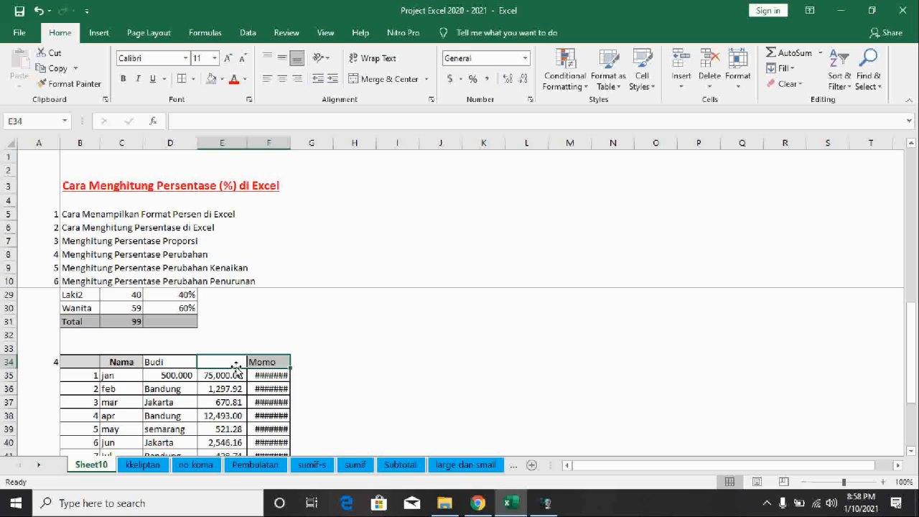
key(Right)
key(Up)
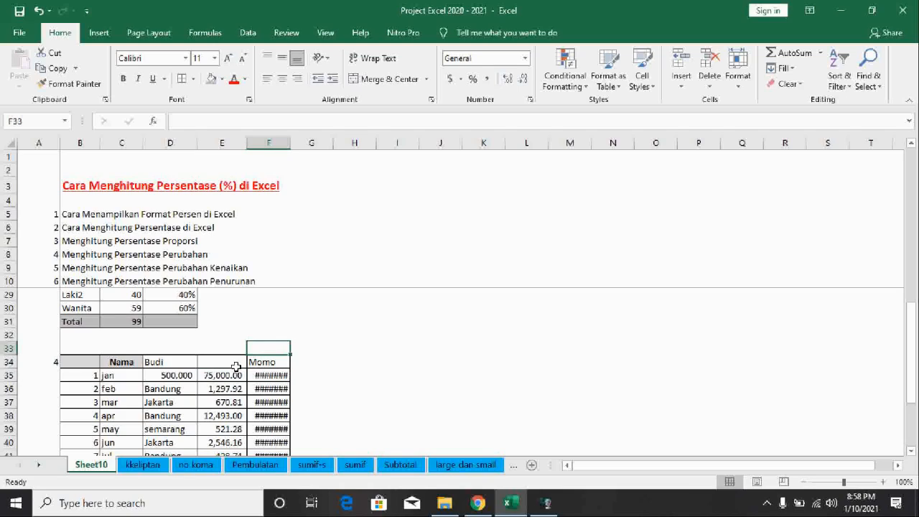
key(ctrl+c)
key(shift+Down)
key(shift+Down)
key(shift+Down)
key(shift+Down)
key(shift+Down)
key(shift+Down)
key(shift+Down)
key(shift+Down)
key(shift+Down)
key(shift+Down)
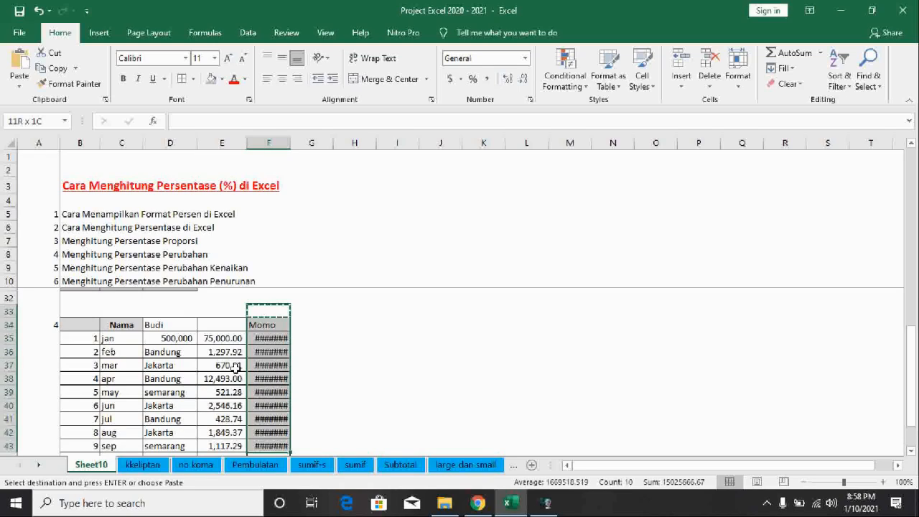
key(shift+Down)
key(shift+Down)
key(shift+Down)
key(shift+Down)
key(shift+Down)
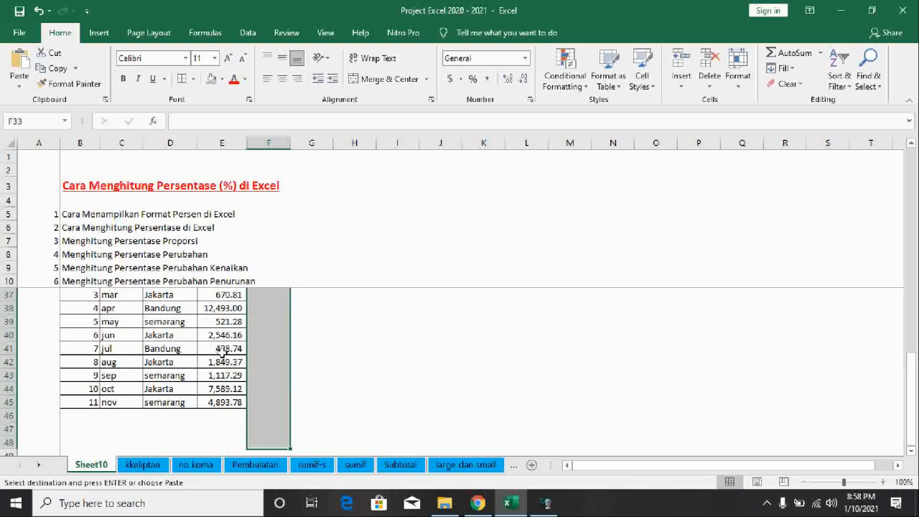
key(Left)
key(Up)
key(Down)
key(Down)
key(Down)
key(Escape)
- Fill the table's header row B34:E34 with grey
key(Up)
key(Left)
key(Left)
key(Left)
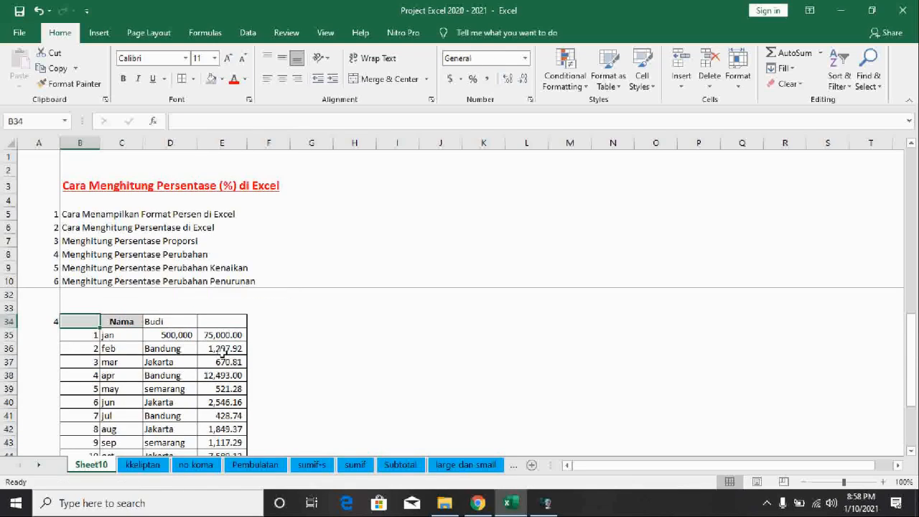
key(shift+Right)
key(shift+Right)
key(shift+Right)
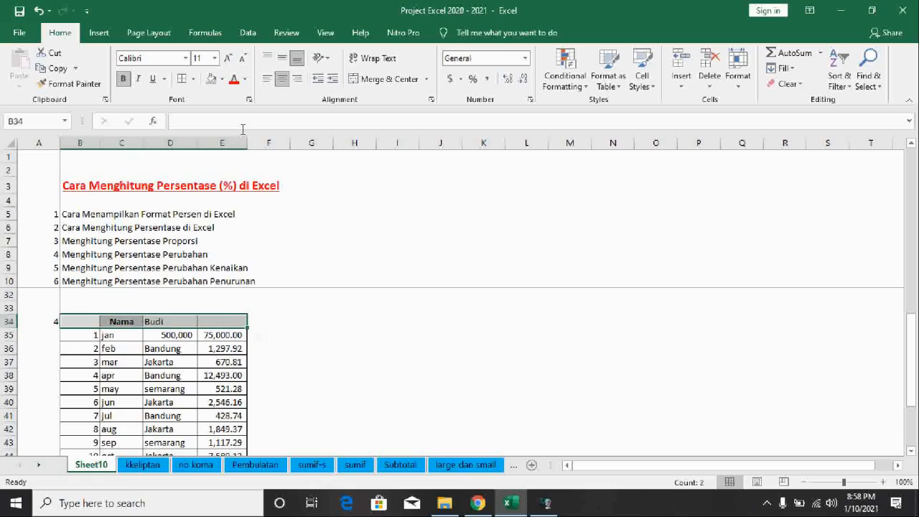
- Enter the header % Perubahan in E34 and widen column E to fit it
click(215, 324)
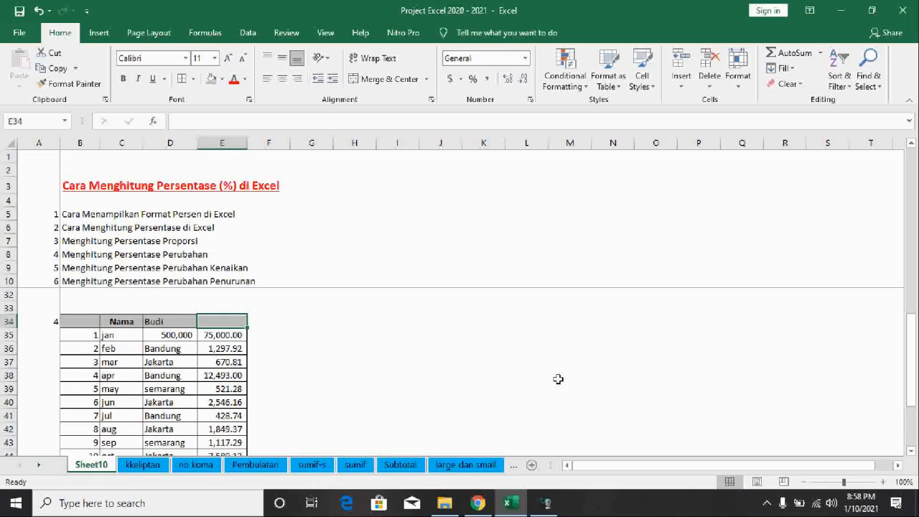
text(% Pe)
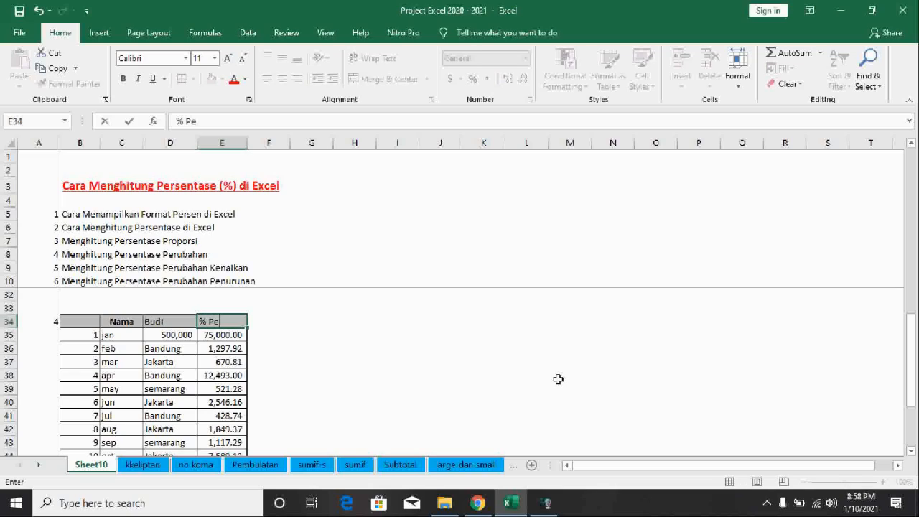
text(rubahan)
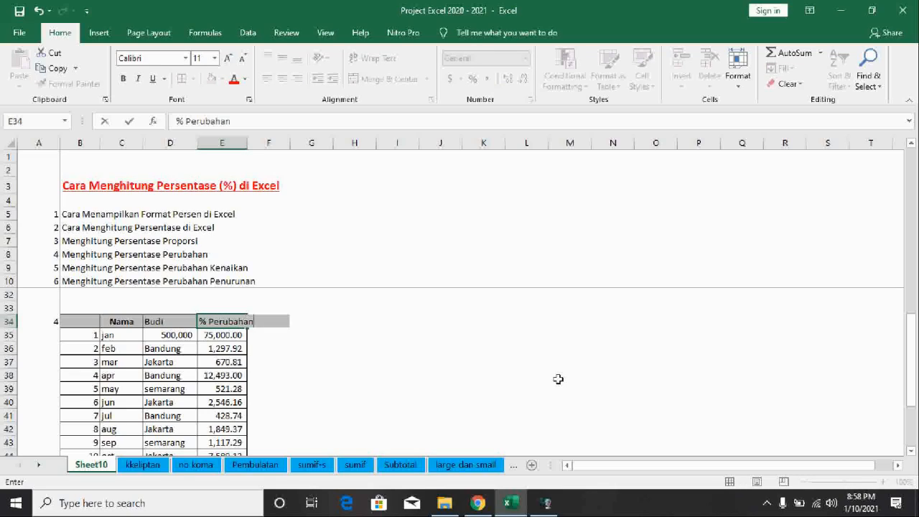
key(Return)
drag(253, 146, 279, 147)
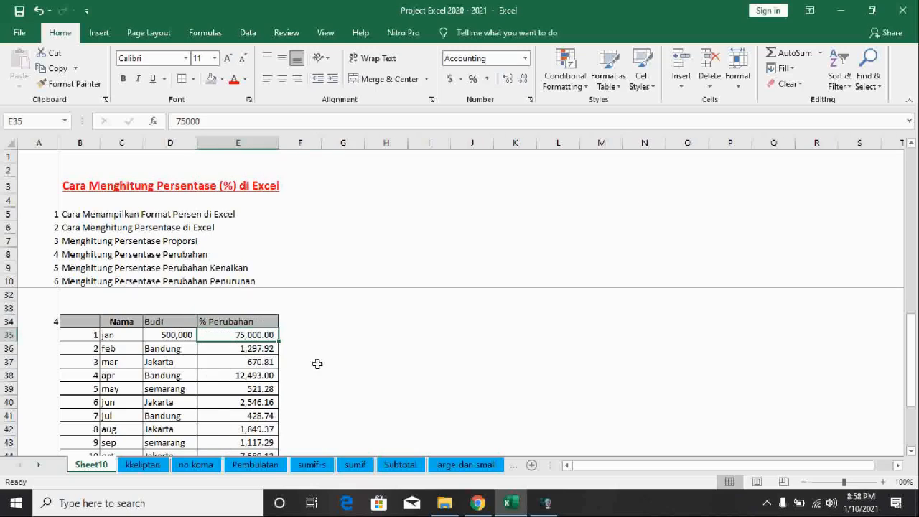
- Enter a feb value in D36 that multiplies the jan value by 1.12, using the formula +D35*1.12
click(180, 332)
drag(197, 342, 197, 342)
click(188, 346)
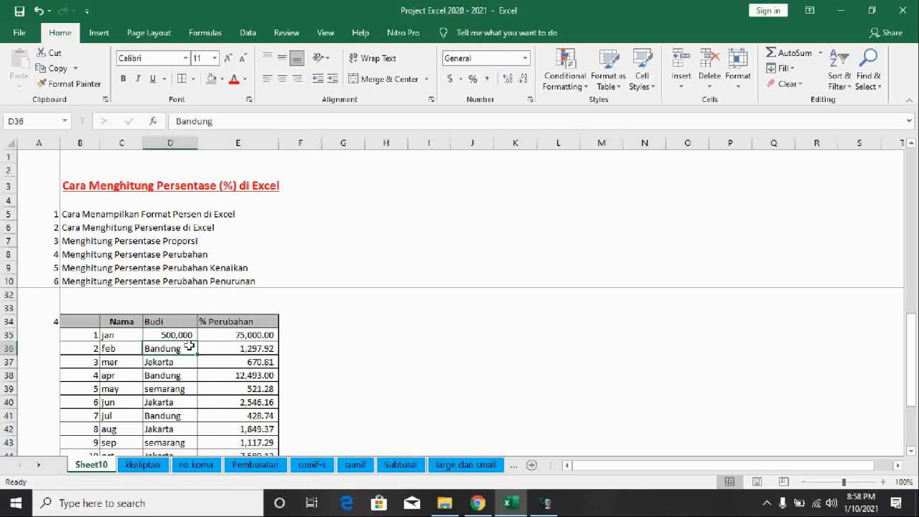
text(+)
key(Up)
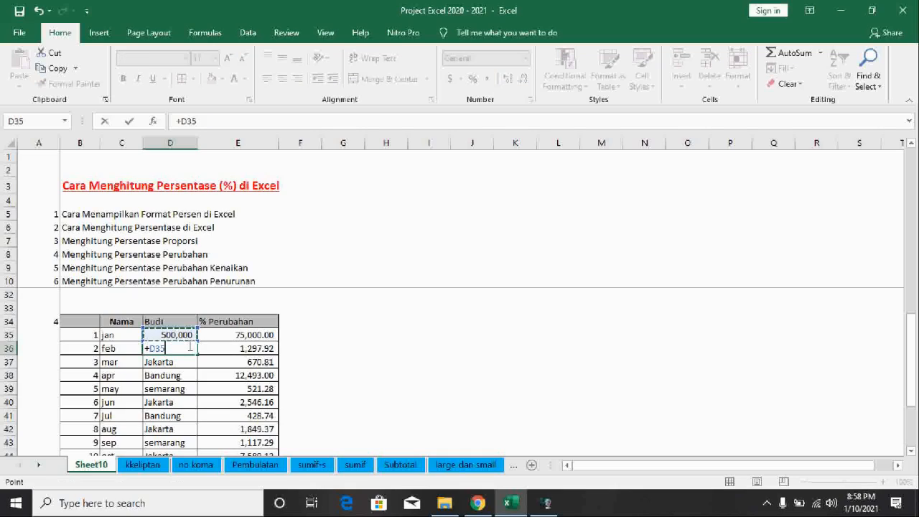
text(*1.12)
key(Return)
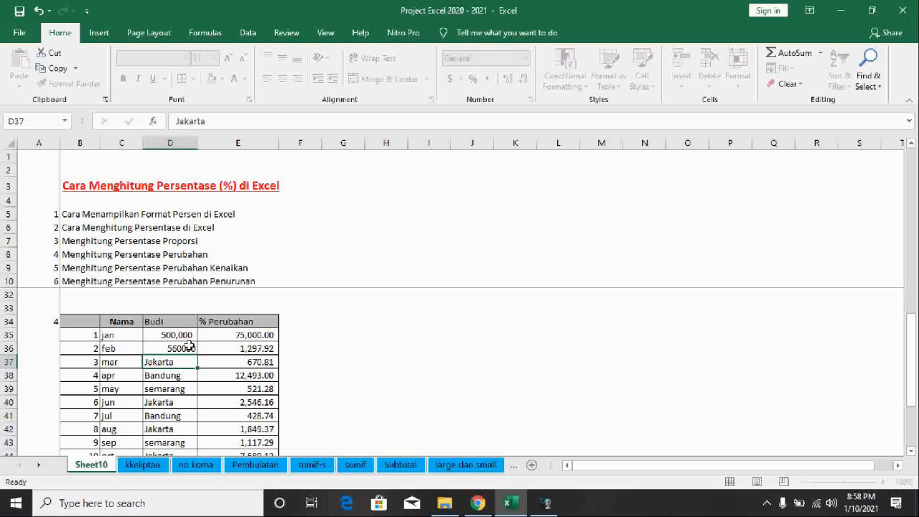
- Format the feb value in D36 with a thousands separator and no decimals
click(189, 347)
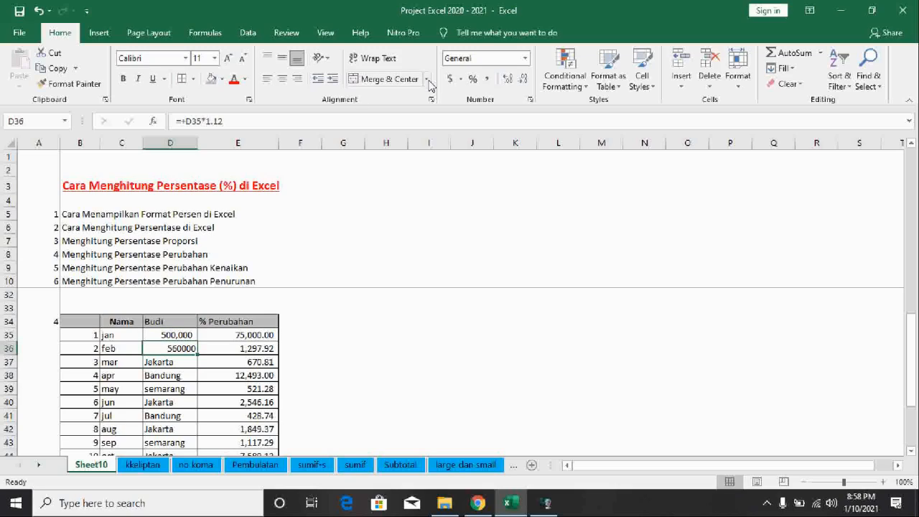
click(487, 81)
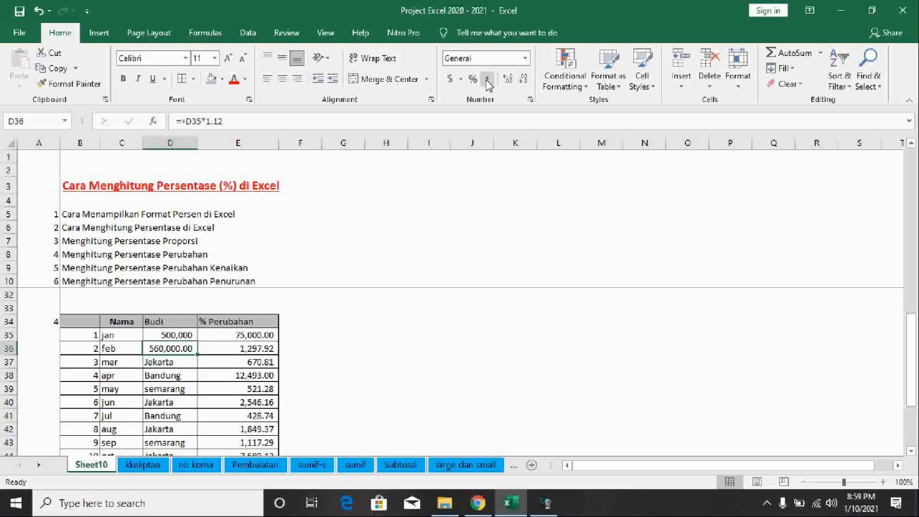
click(523, 78)
click(523, 78)
- Fill the jan and feb values in D35:D36 down to nov in D45
drag(167, 337, 193, 435)
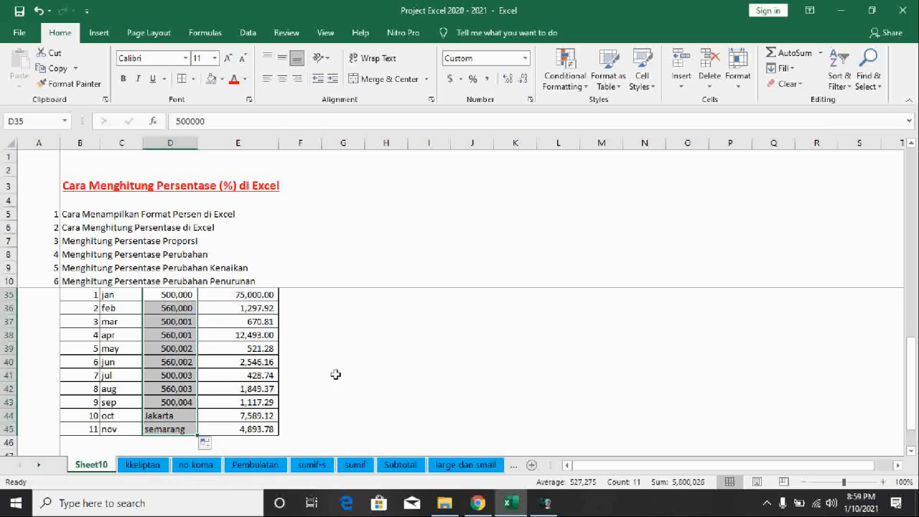
click(336, 376)
scroll(339, 379, up, 1)
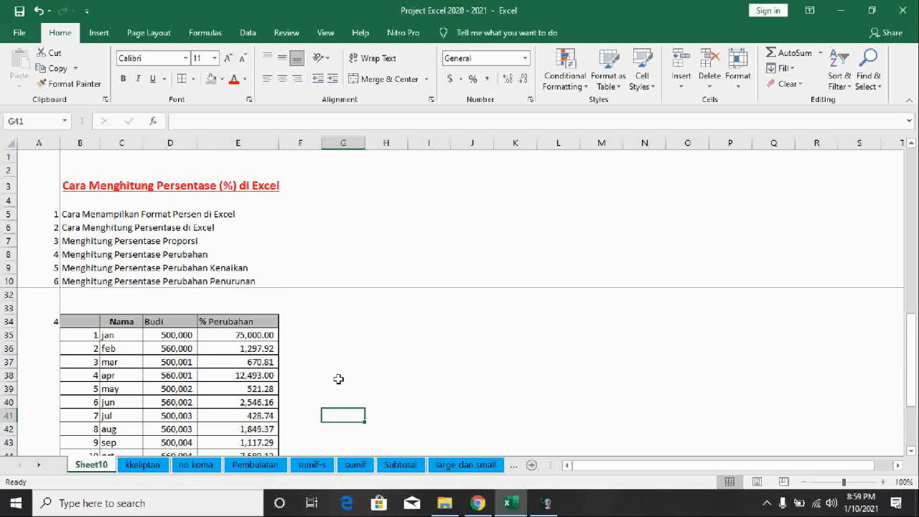
- Try the formula =D35-D35/D35 in E35 as jan's percentage change
click(251, 336)
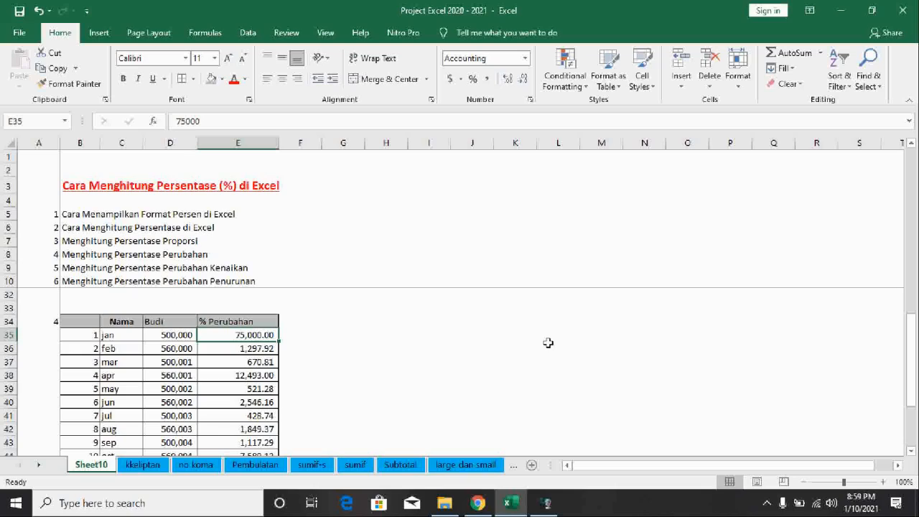
text(=)
key(Left)
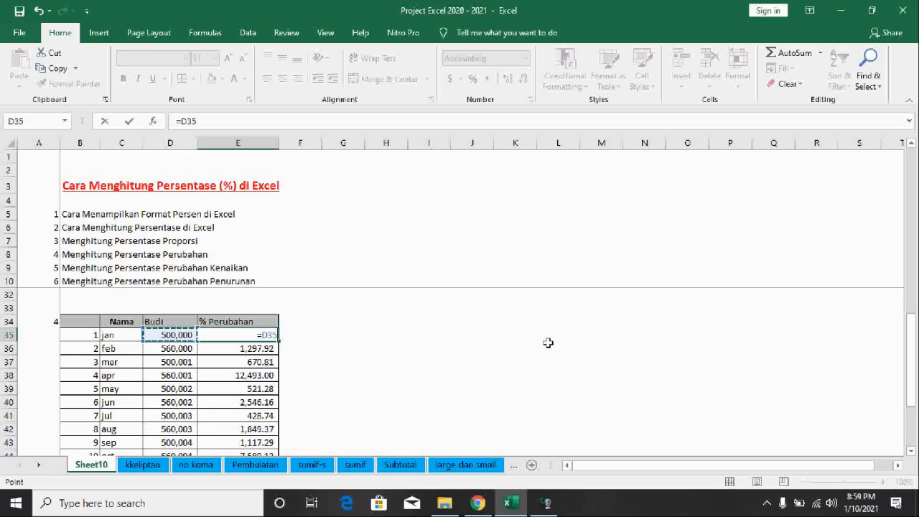
text(-)
key(Left)
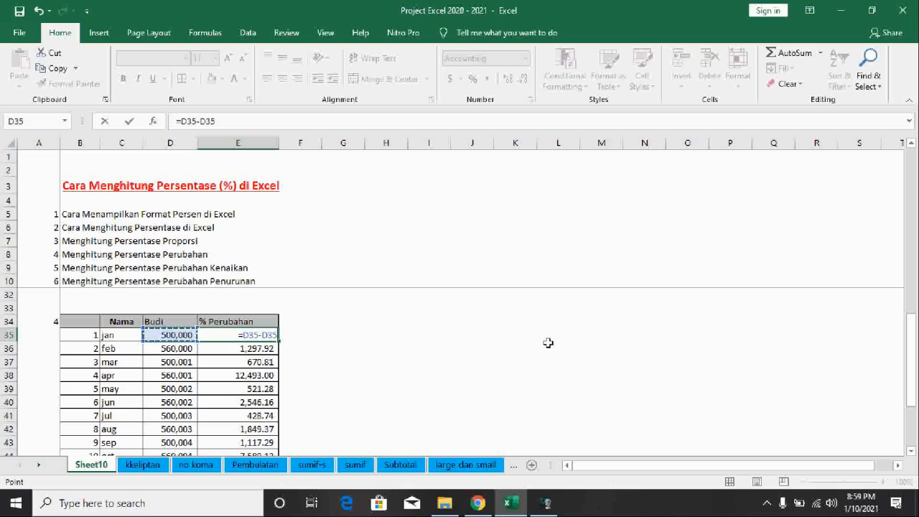
text(/)
key(Left)
key(Left)
key(Right)
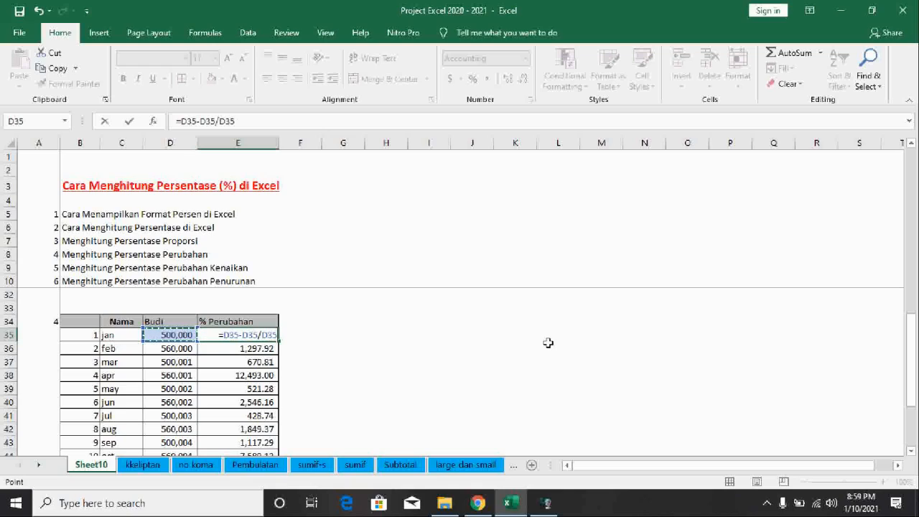
key(Return)
key(Up)
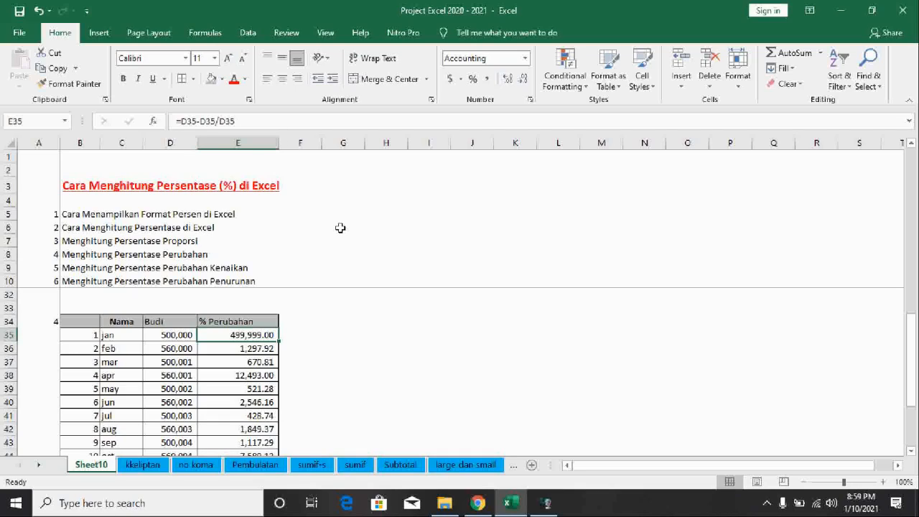
- Clear E35 and enter the feb-minus-jan difference in E36 with the formula =D36-D35
key(Delete)
key(Down)
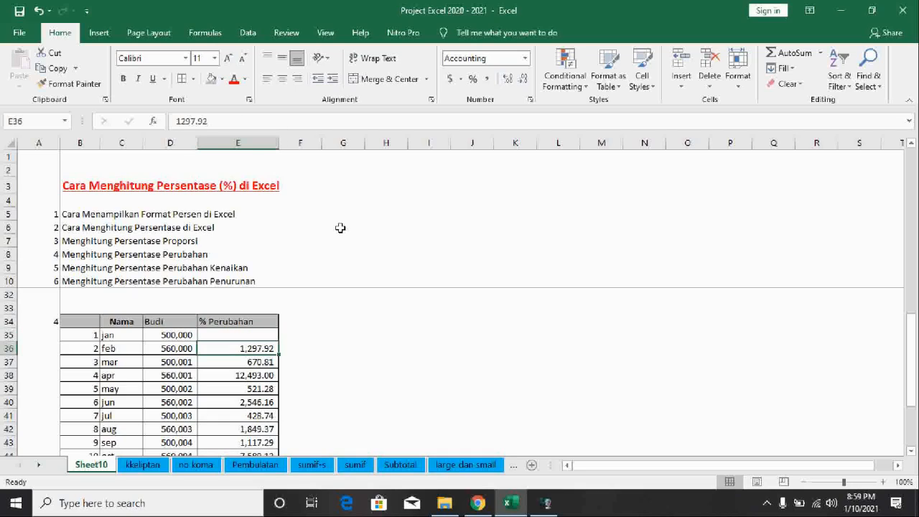
text(=)
key(Left)
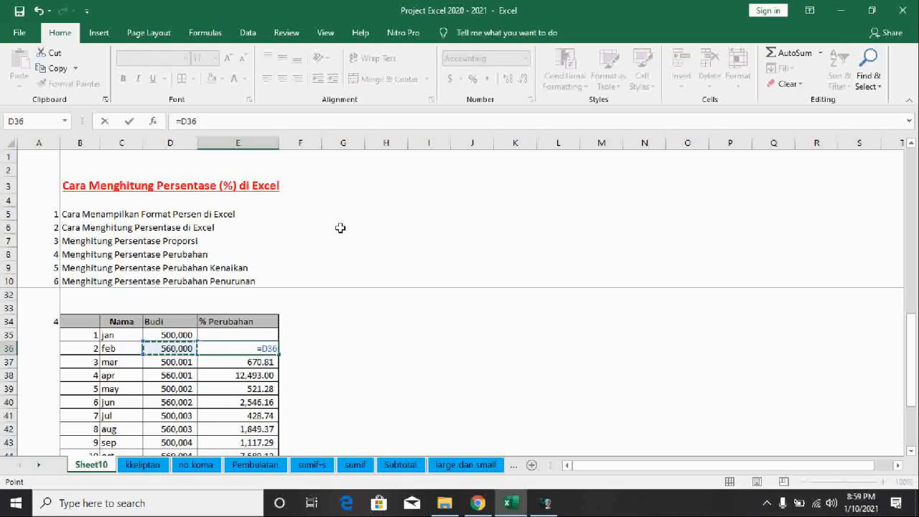
text(-)
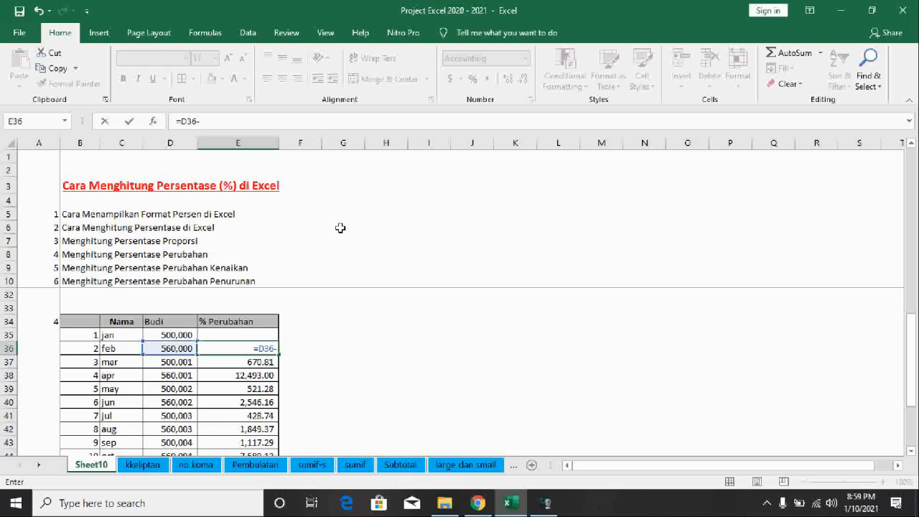
key(Up)
key(Return)
key(Up)
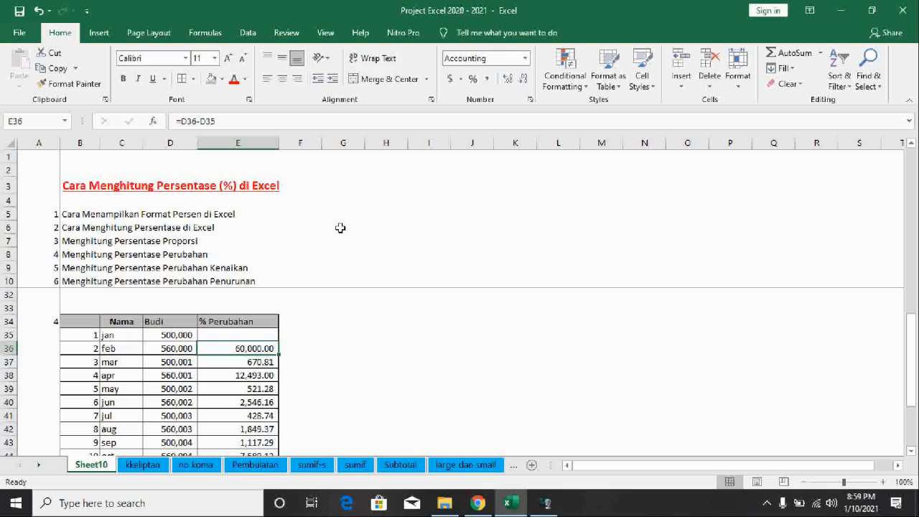
- Format the whole of column E with a thousands separator and no decimals
click(248, 143)
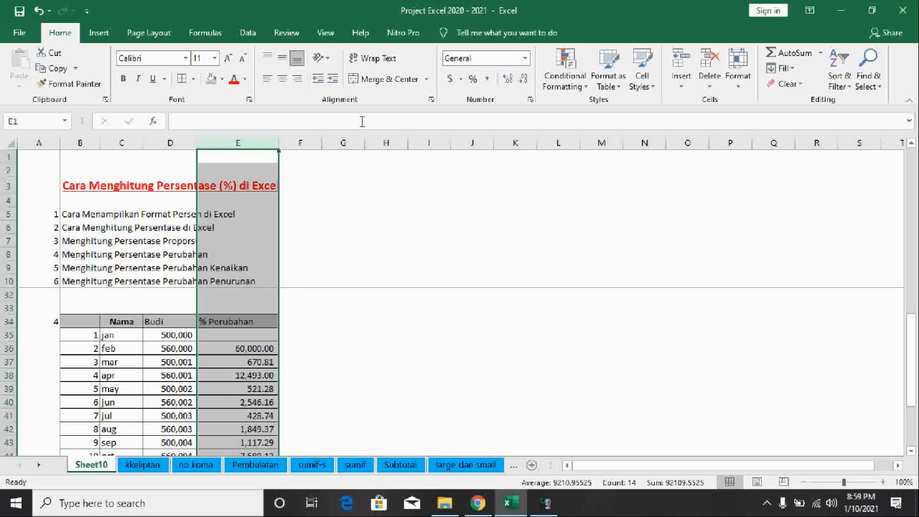
click(487, 78)
click(523, 79)
click(523, 79)
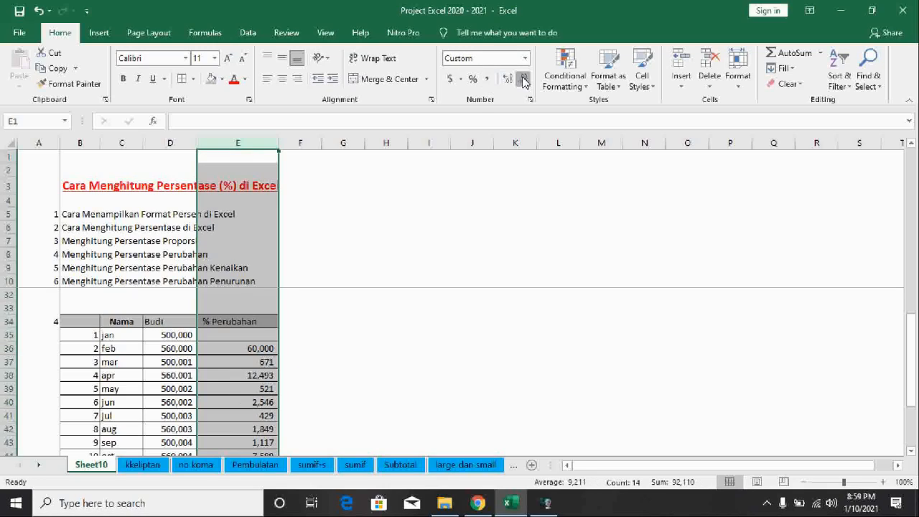
click(472, 281)
- Extend the feb formula in E36 with a division by the jan value, making it =D36-D35/D35
click(243, 347)
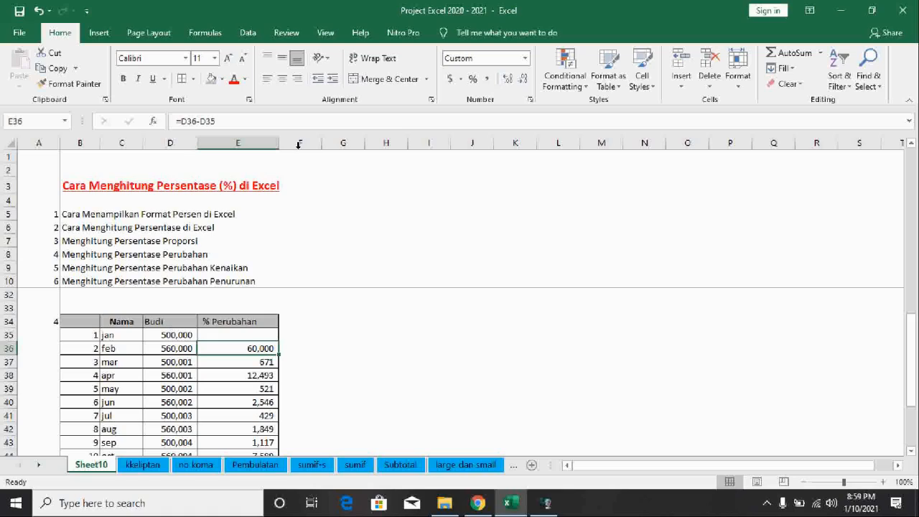
click(224, 121)
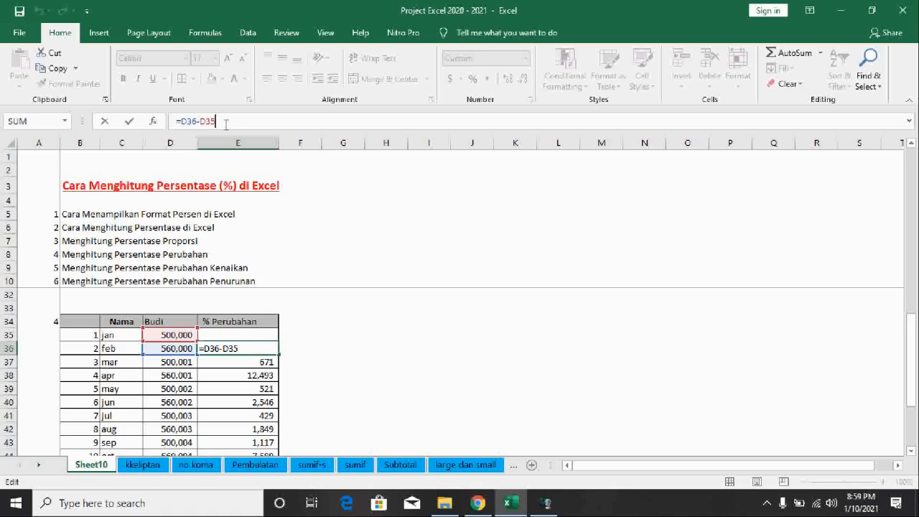
text(/)
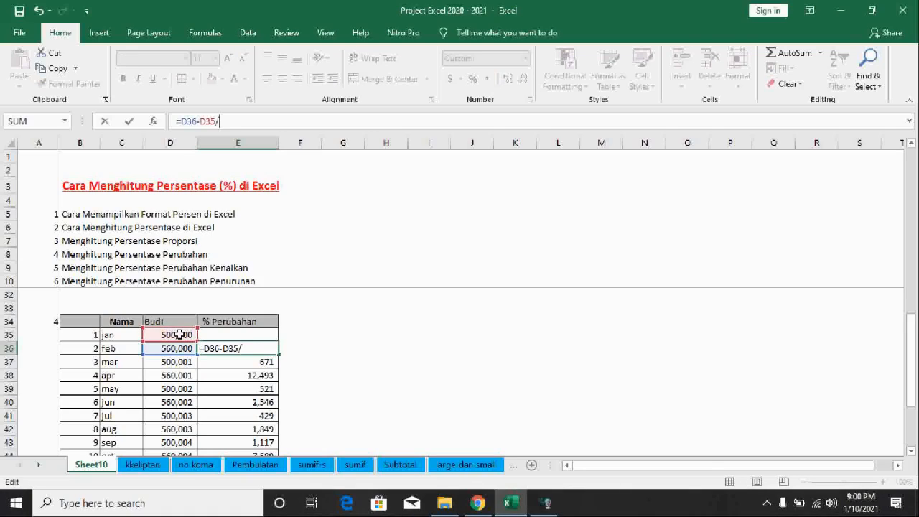
click(178, 335)
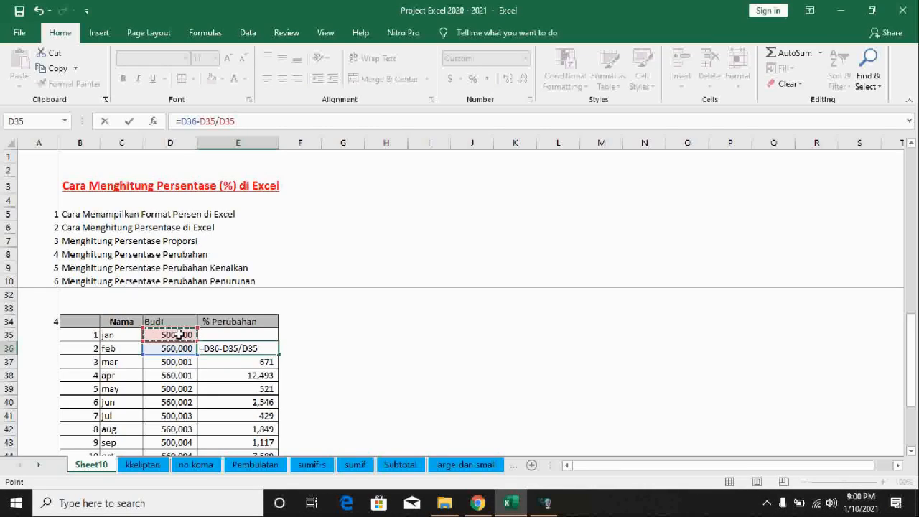
key(Return)
key(Return)
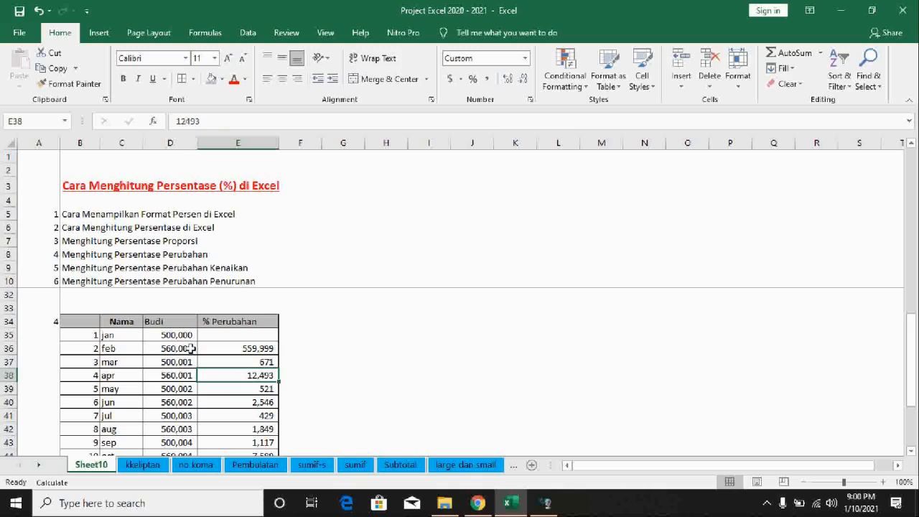
- Parenthesize the difference in feb's formula in E36, making it =(D36-D35)/D35, and format the cell as a percentage
click(213, 349)
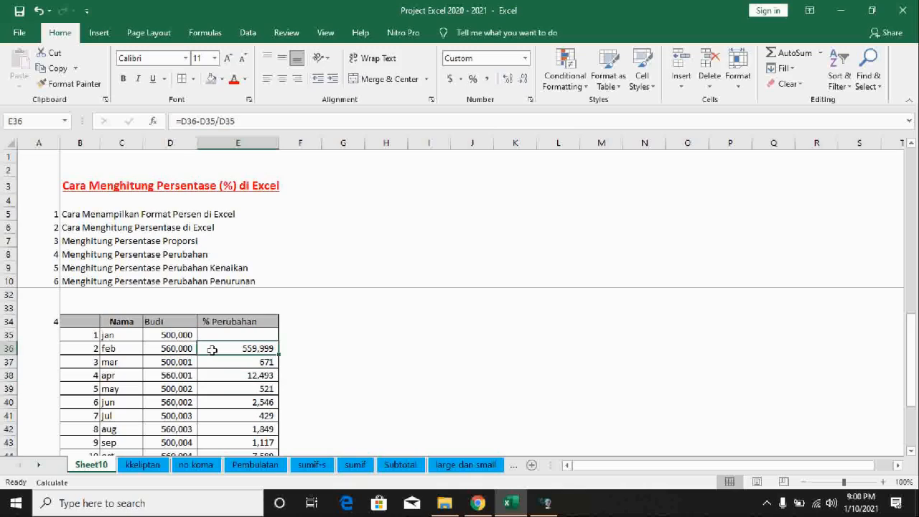
click(182, 121)
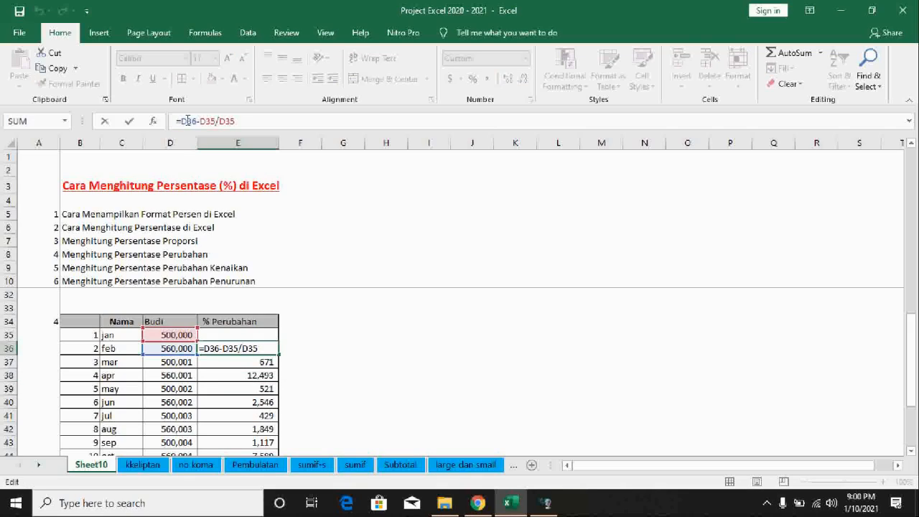
text(()
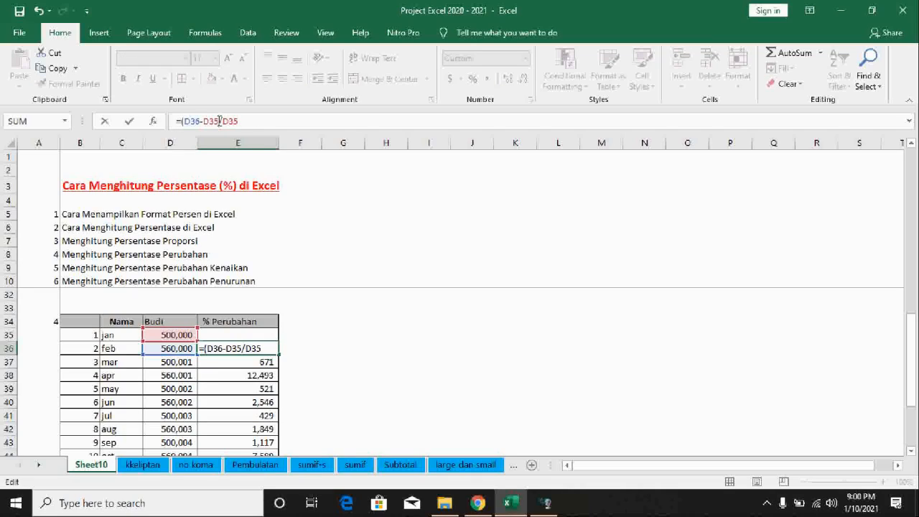
click(219, 121)
text())
key(Return)
key(Up)
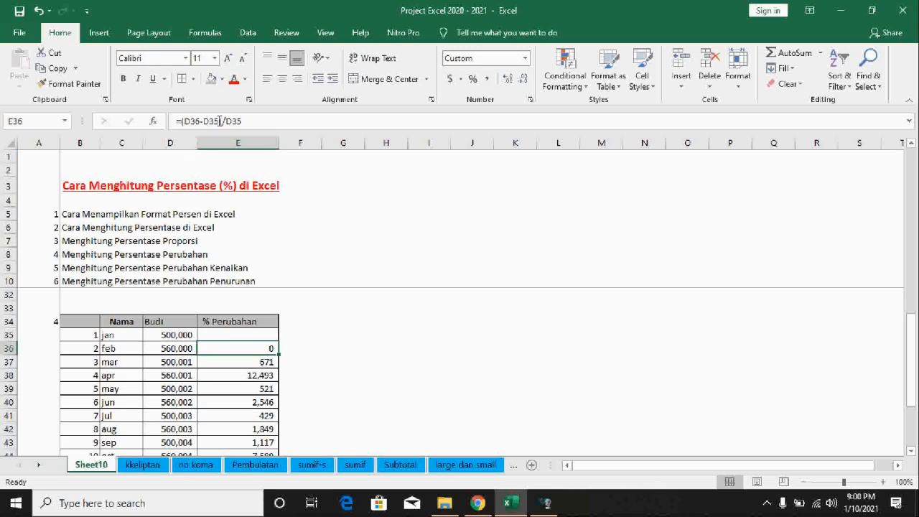
click(472, 78)
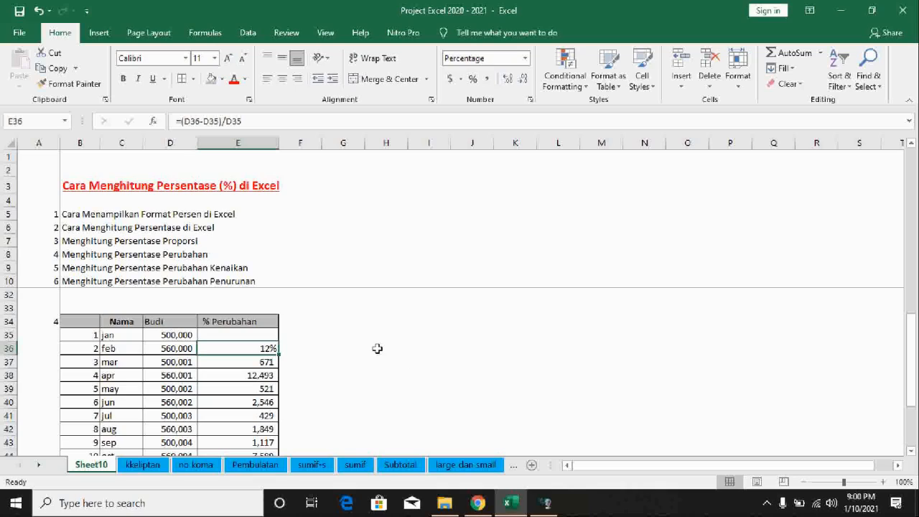
- Copy feb's percentage-change formula down to mar in E37 and check it against the feb and mar sales
drag(278, 355, 278, 365)
click(268, 363)
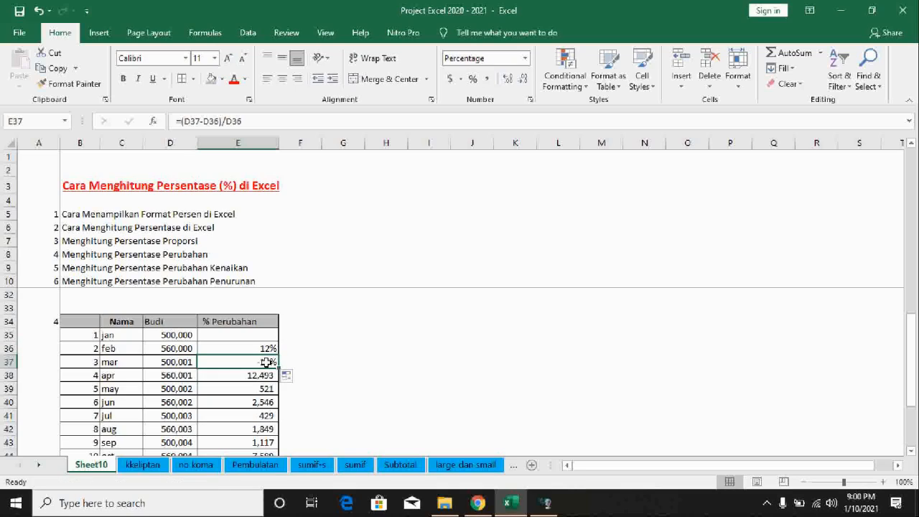
click(182, 352)
click(185, 363)
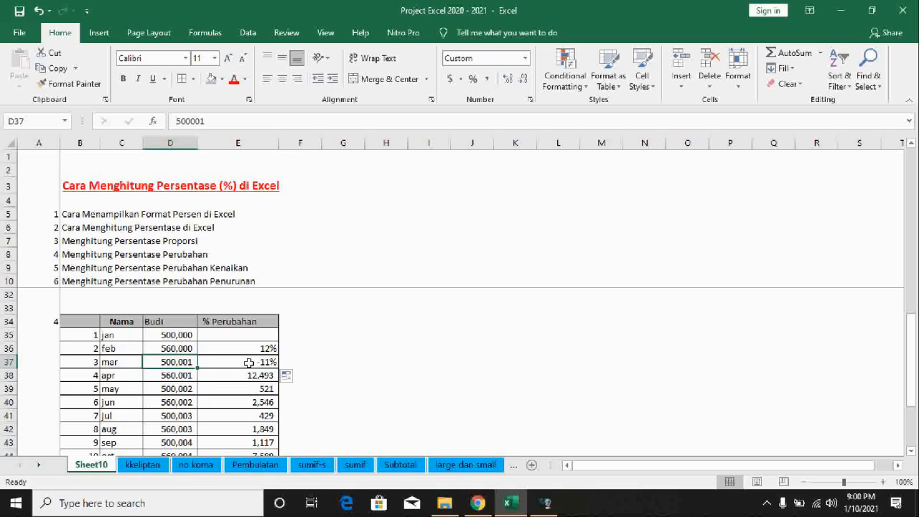
click(254, 362)
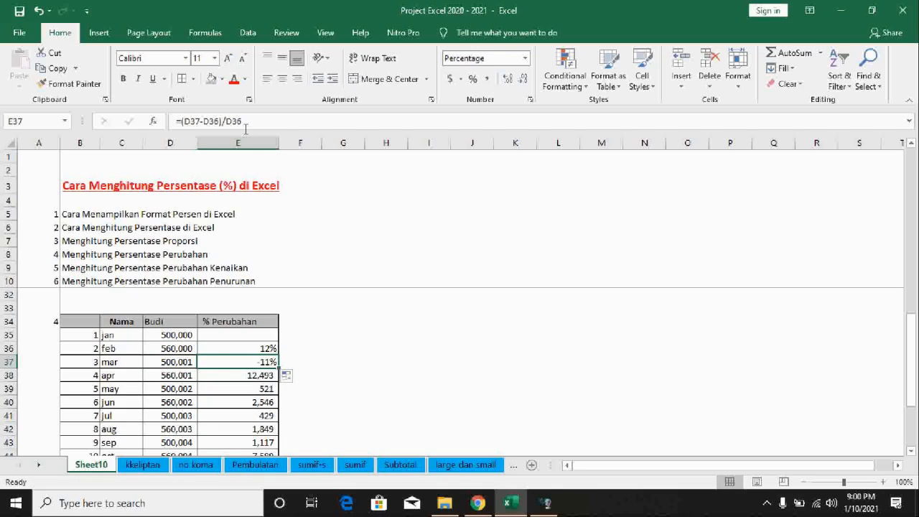
click(182, 349)
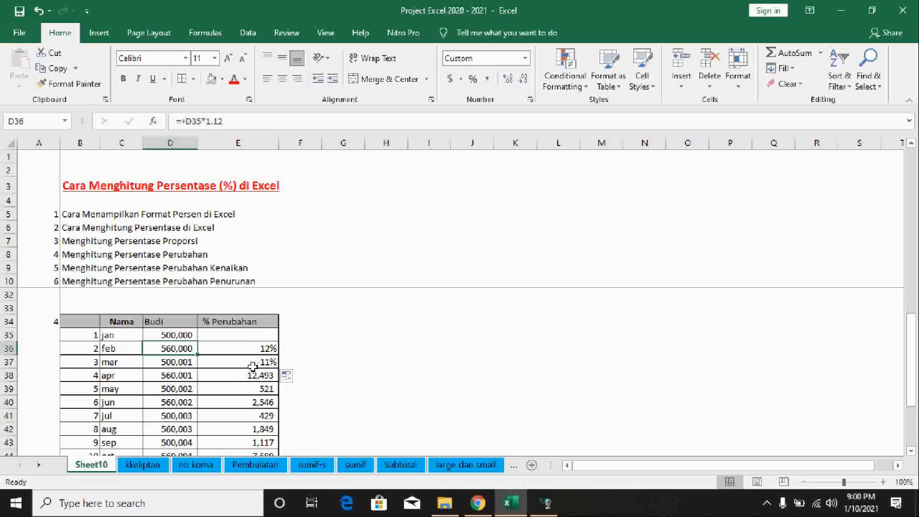
click(253, 363)
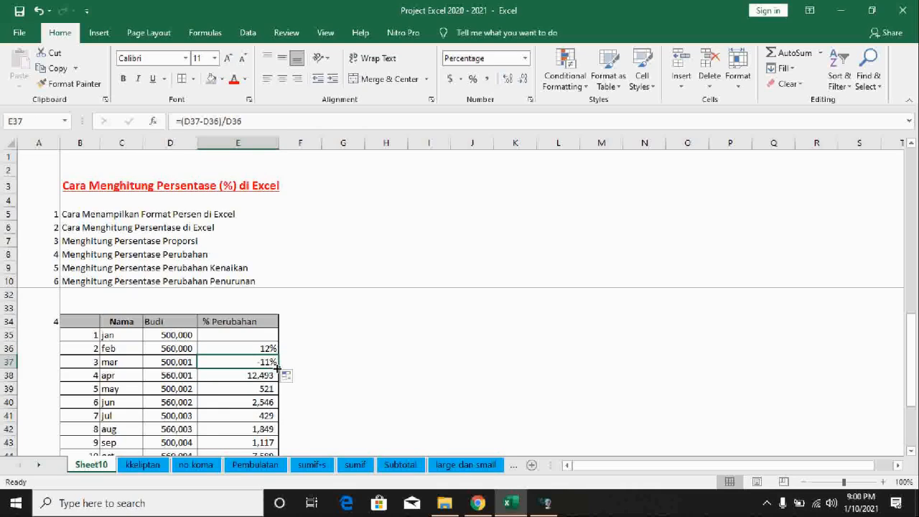
- Fill the percentage-change formula from E37 down through nov in E45 and check the apr and may cells
drag(277, 365, 278, 436)
click(251, 336)
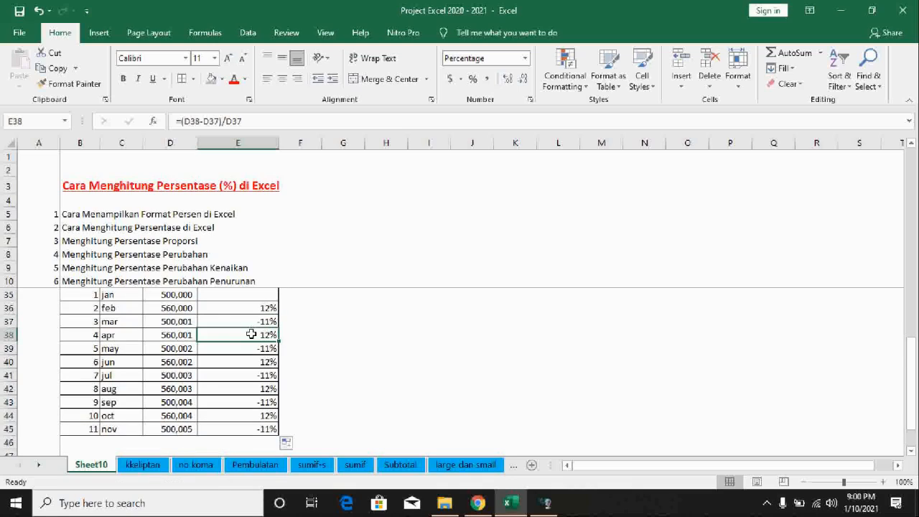
click(255, 348)
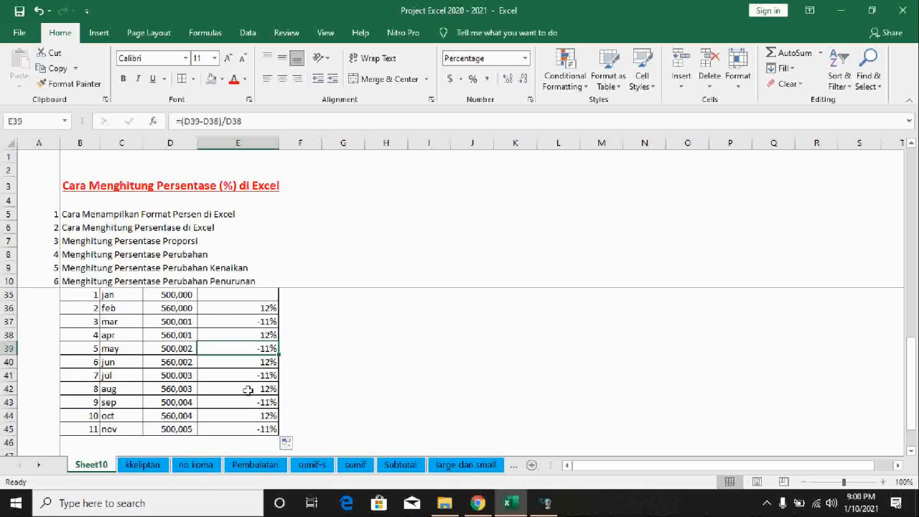
- Change the mar sales value in D37 to 700001
click(173, 321)
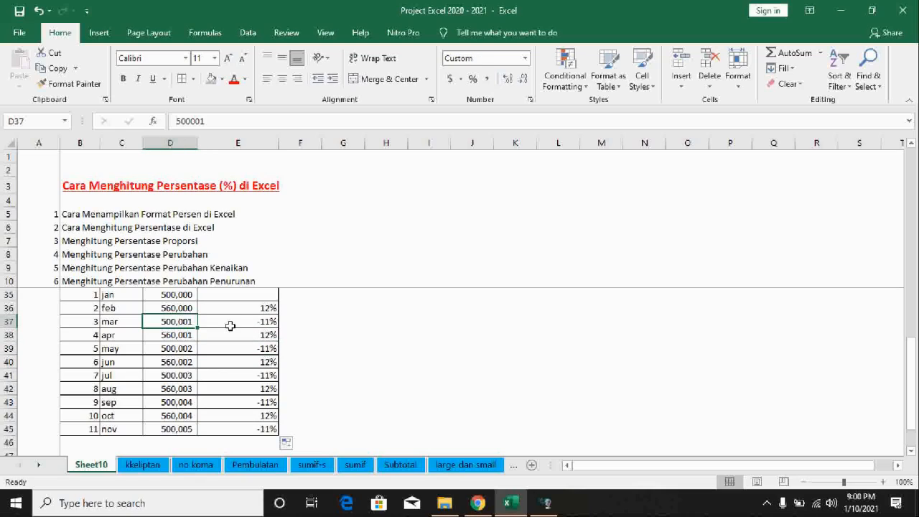
click(181, 120)
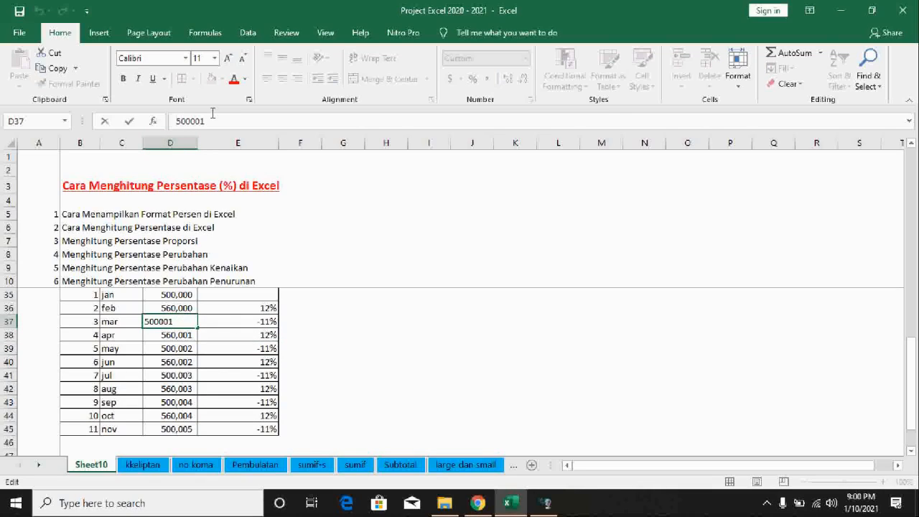
key(BackSpace)
text(7)
key(Return)
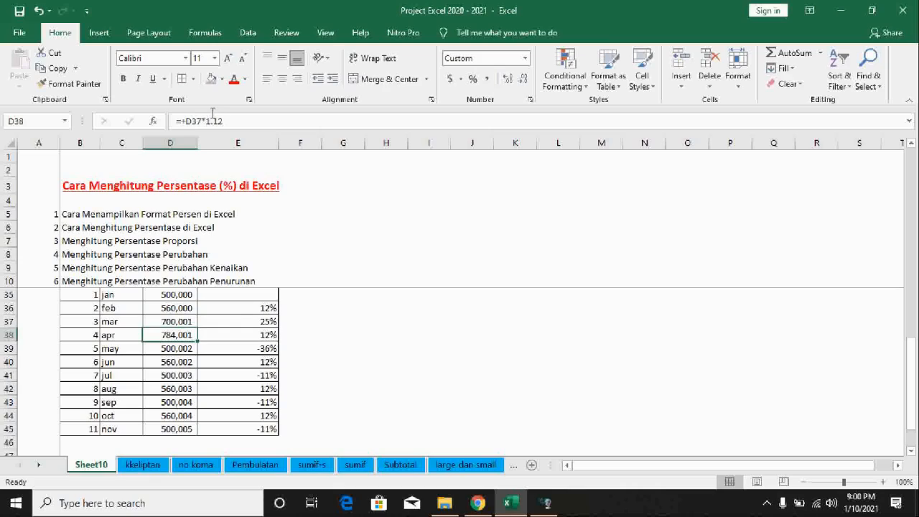
- Change the may sales value in D39 to 800002
click(186, 346)
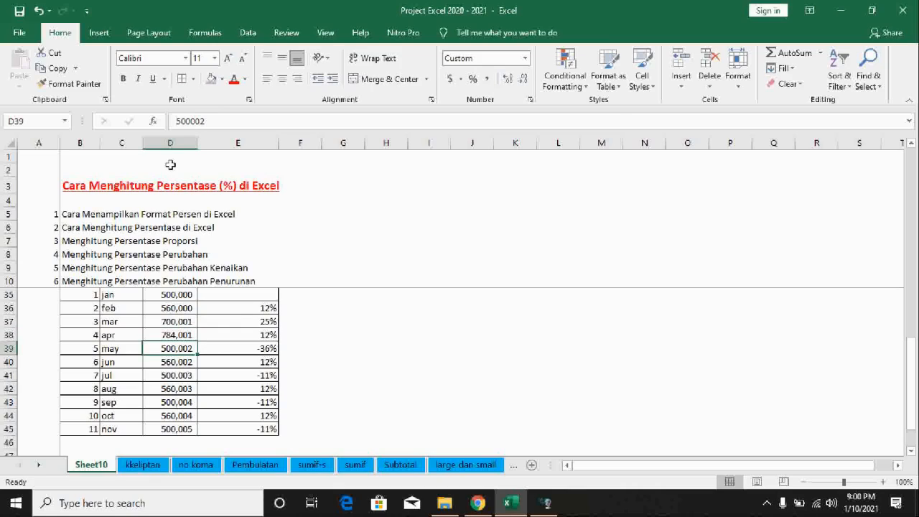
click(177, 122)
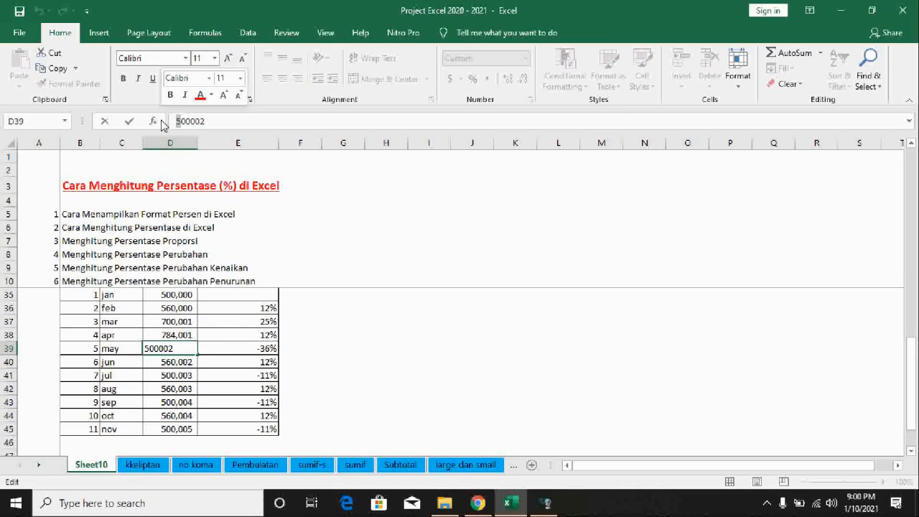
key(BackSpace)
text(8)
key(Return)
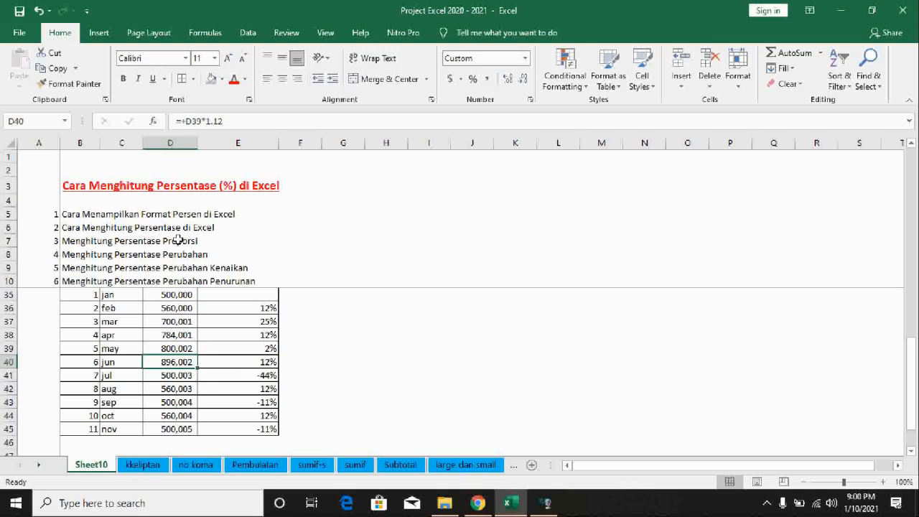
- Change the sep sales value in D43 to 600004
click(187, 404)
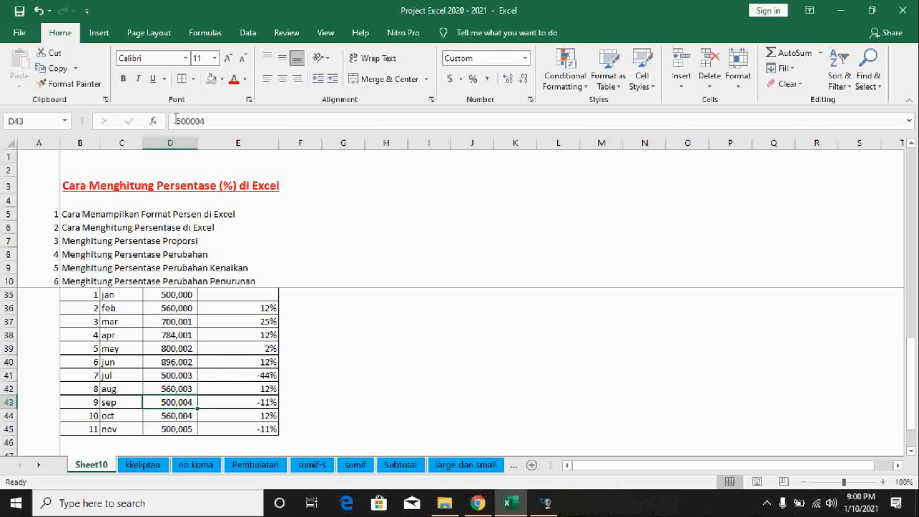
drag(181, 122, 164, 124)
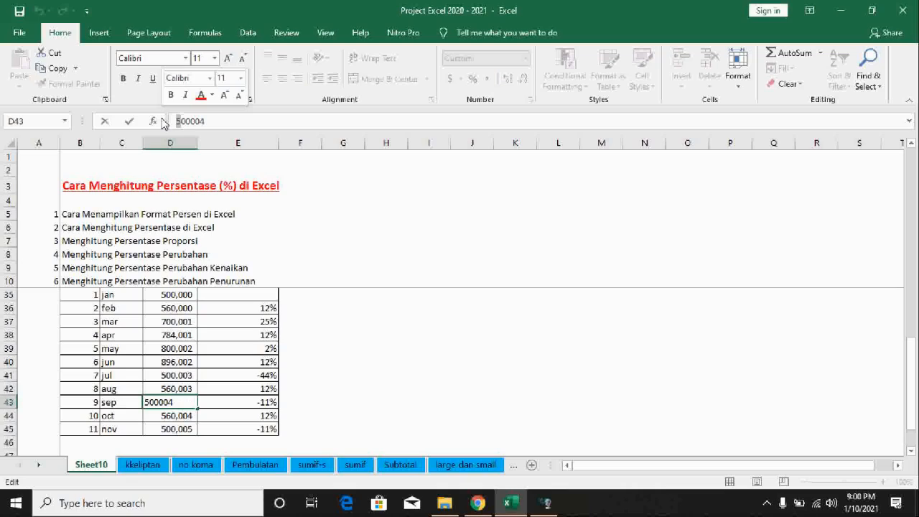
text(6)
key(Return)
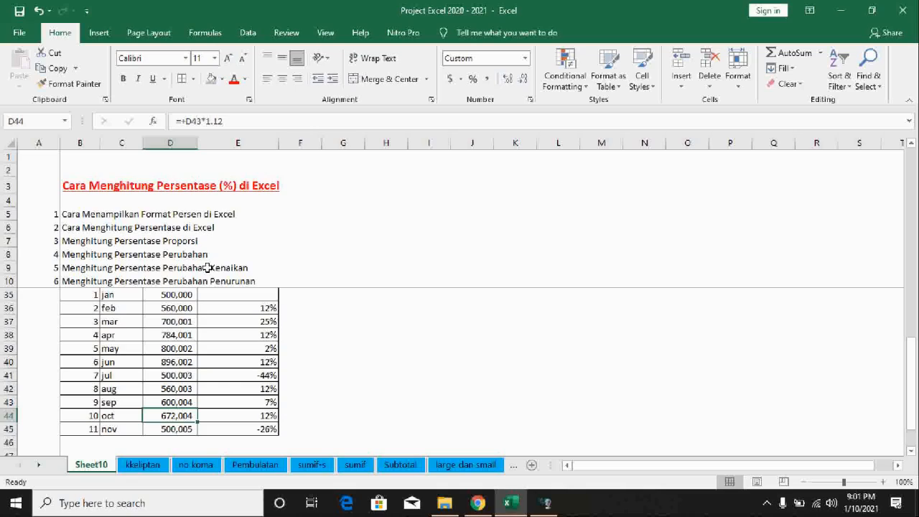
- Examine the feb, jul and oct percentage changes and relate them to the increase and decrease topics in rows 9 and 10
scroll(232, 316, up, 2)
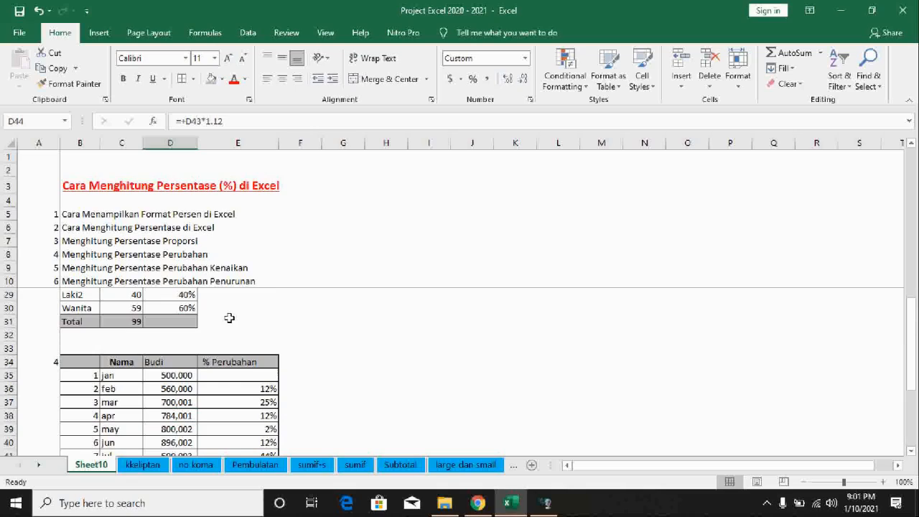
scroll(223, 319, down, 1)
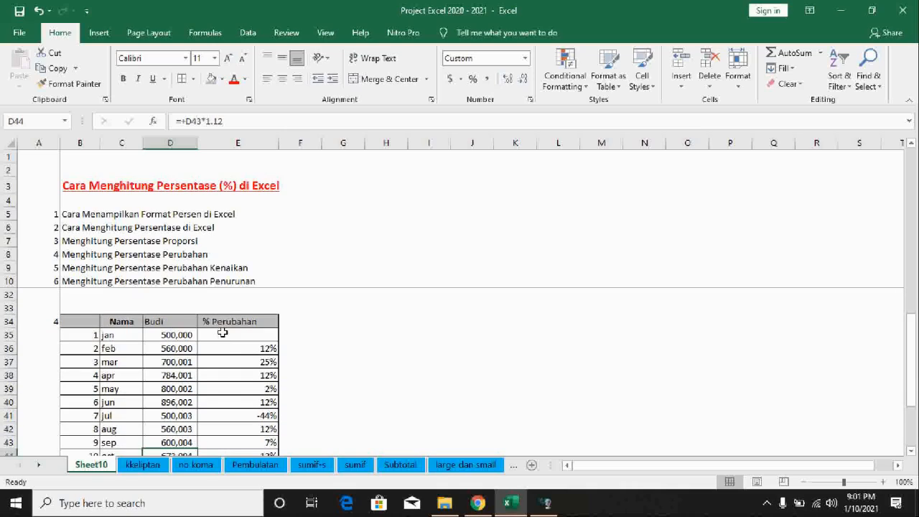
click(226, 349)
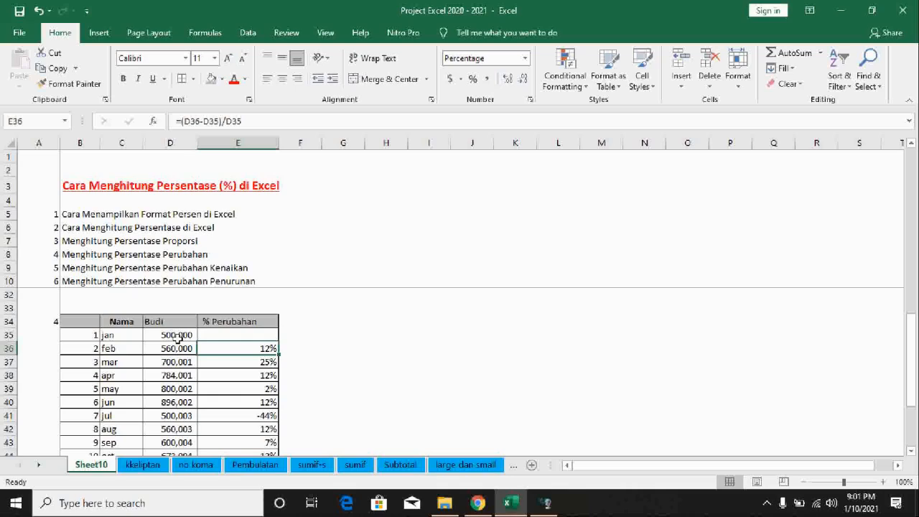
click(218, 414)
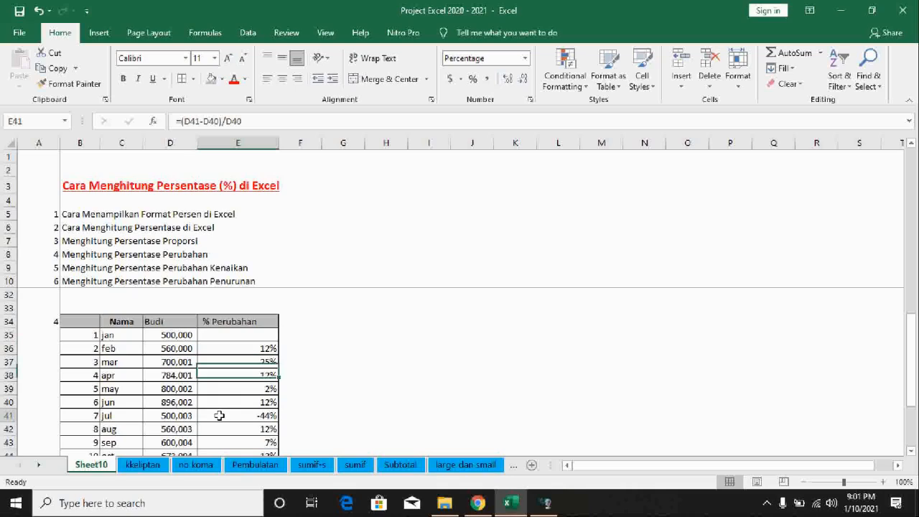
click(167, 415)
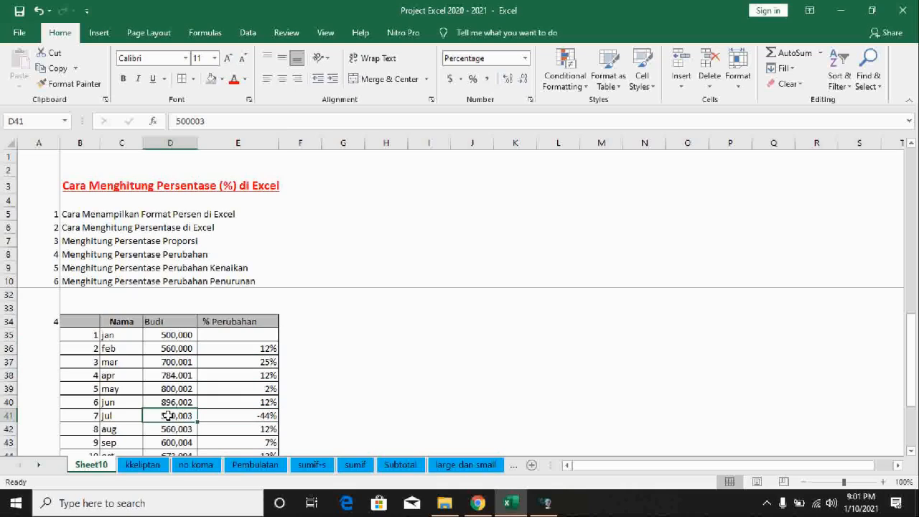
click(95, 269)
click(199, 282)
click(72, 281)
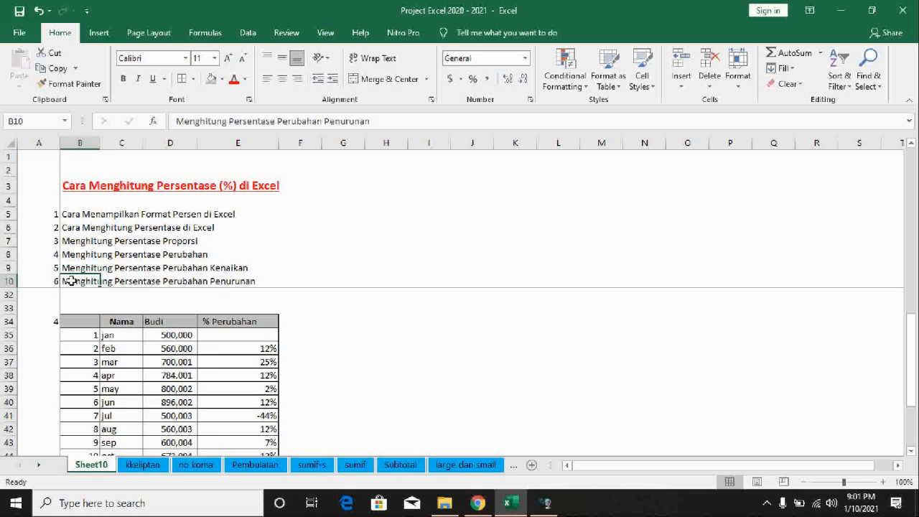
click(220, 416)
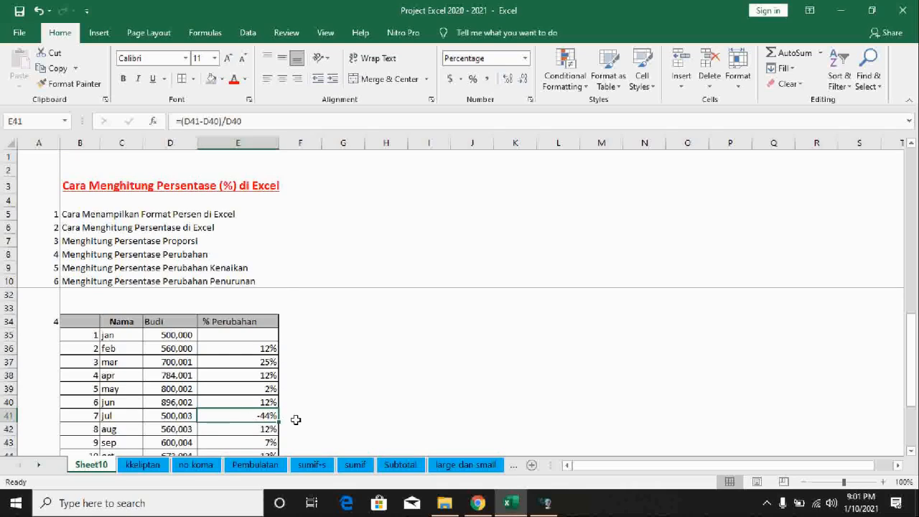
scroll(297, 421, down, 2)
click(261, 398)
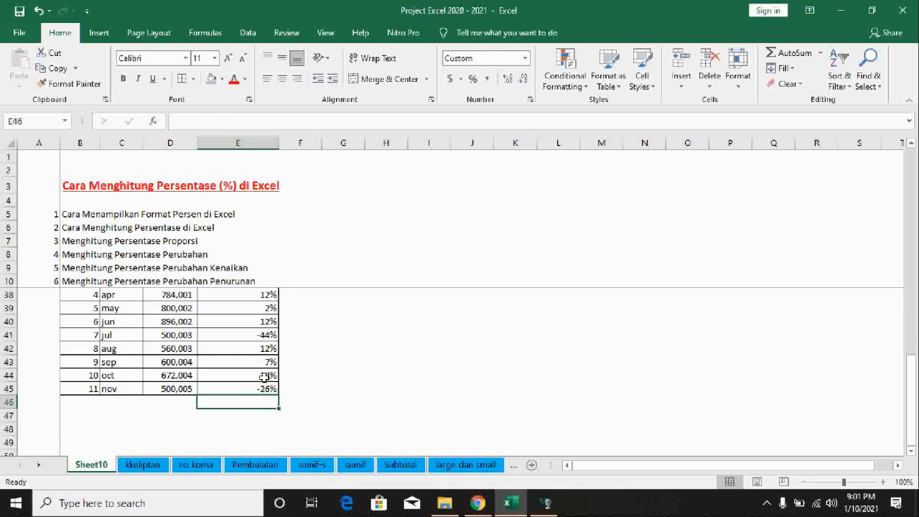
click(263, 376)
- Rename the Sheet10 worksheet as %
scroll(264, 376, up, 2)
scroll(266, 376, down, 1)
scroll(357, 369, up, 8)
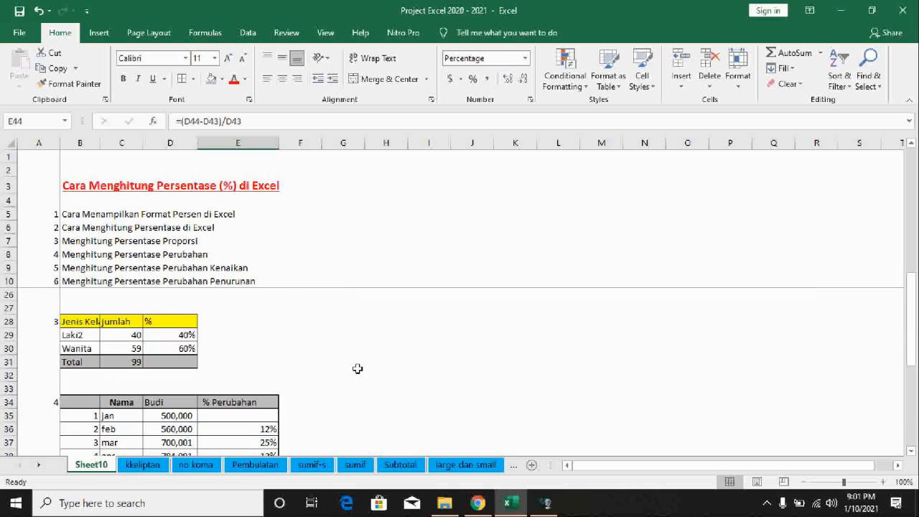
scroll(358, 368, down, 4)
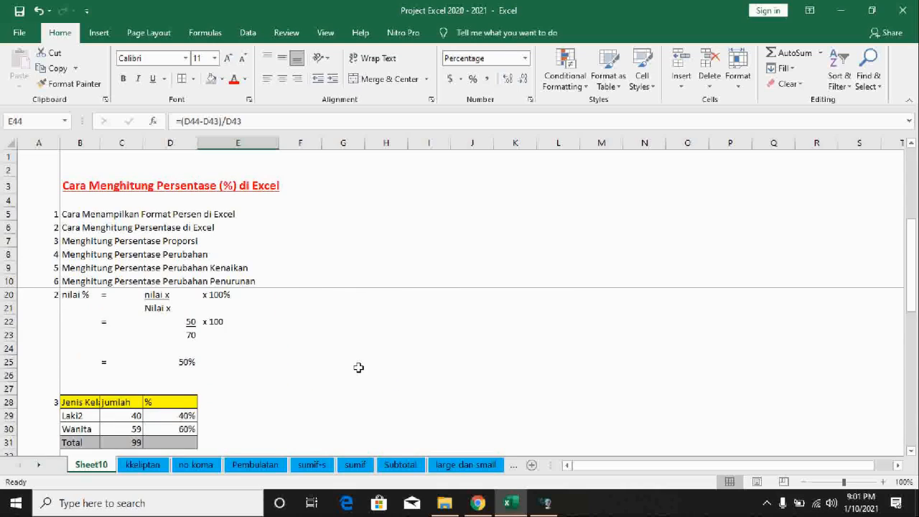
scroll(359, 368, up, 2)
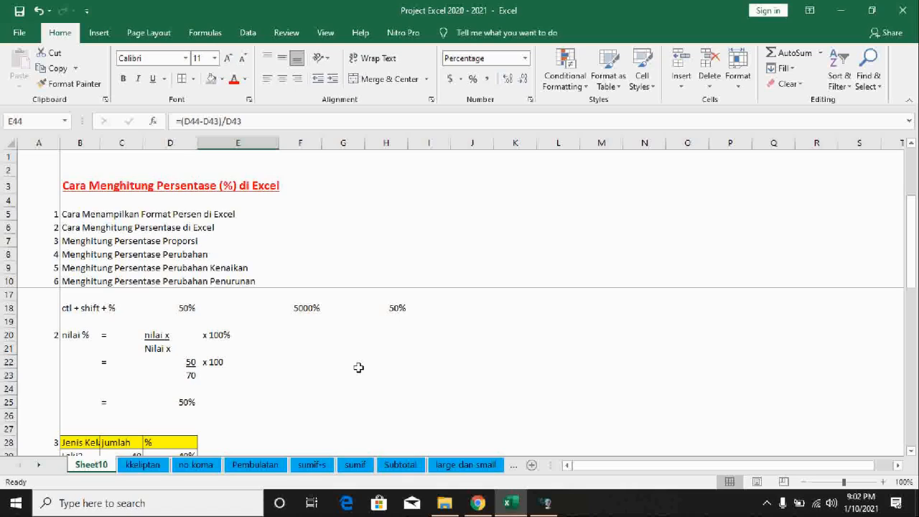
scroll(358, 368, up, 2)
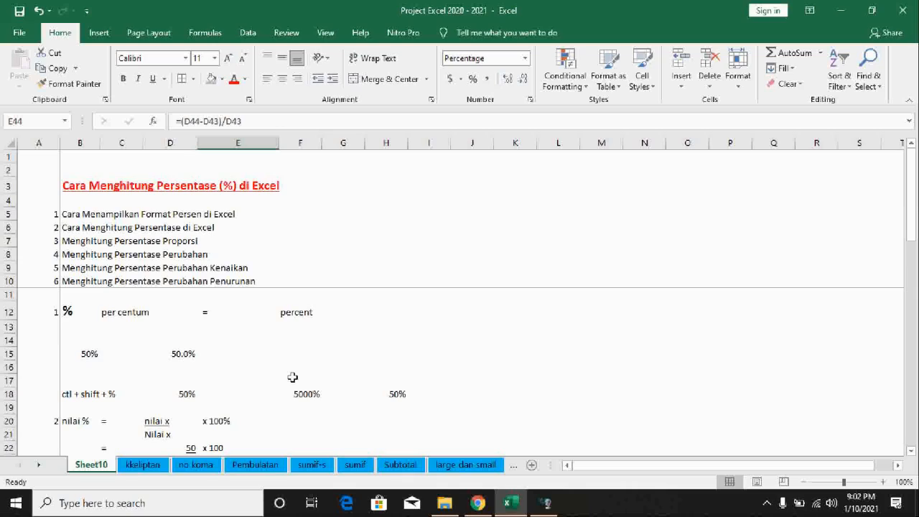
right_click(84, 469)
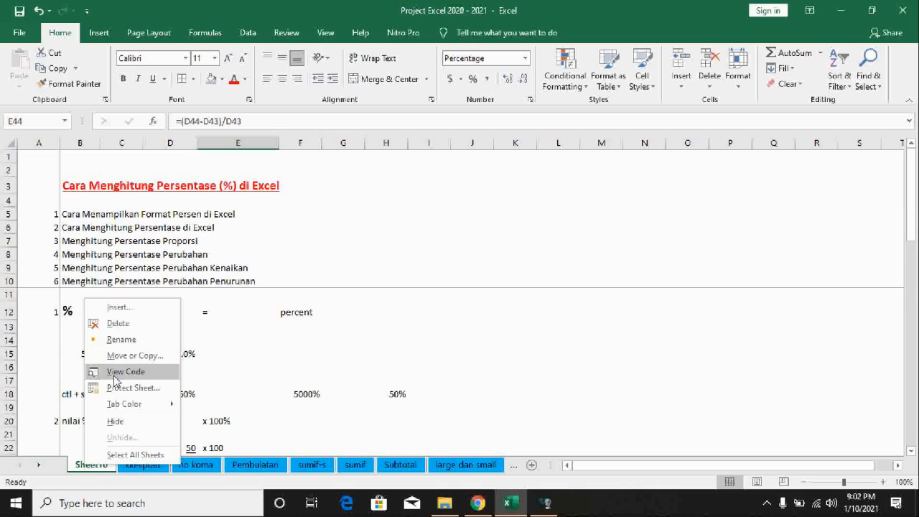
click(125, 339)
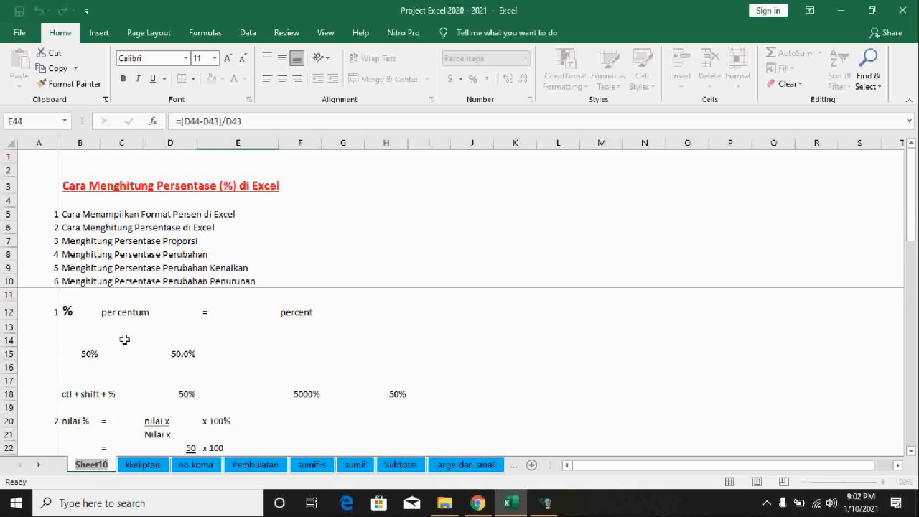
text(%)
click(415, 338)
click(424, 294)
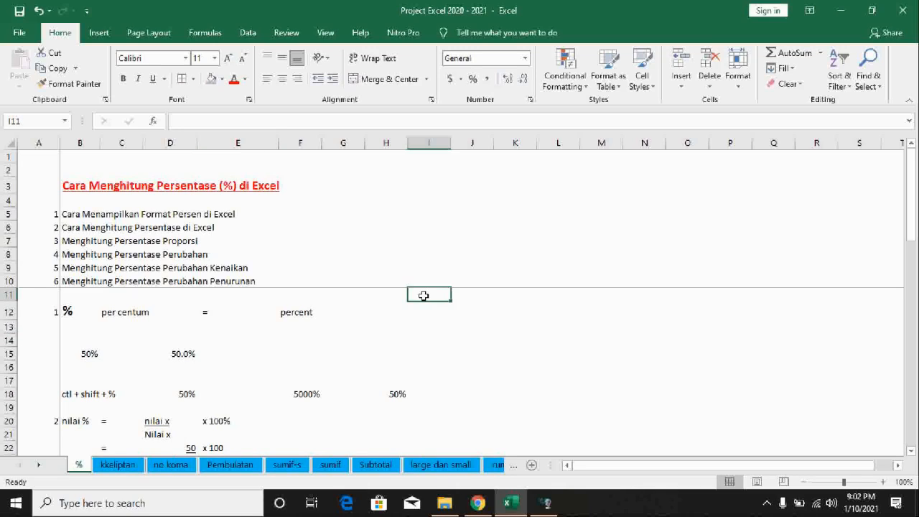
scroll(375, 328, down, 2)
scroll(373, 329, up, 1)
scroll(373, 329, down, 8)
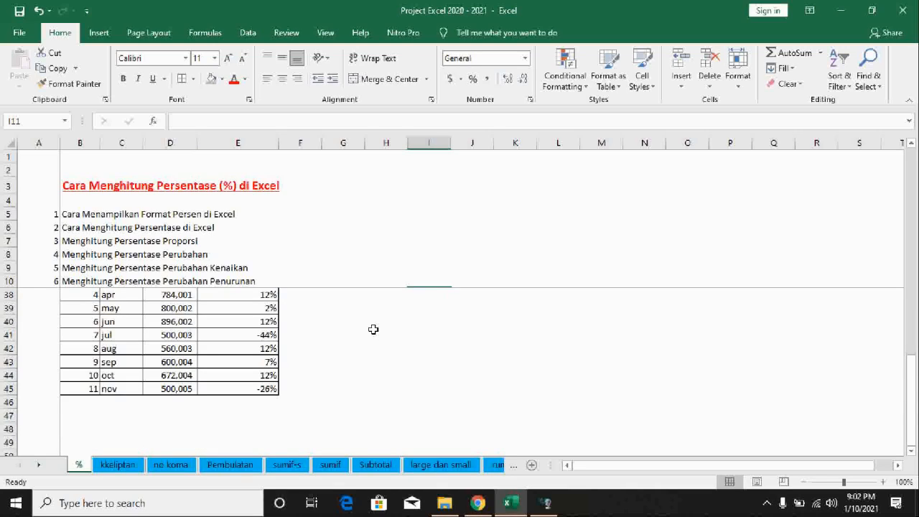
scroll(373, 329, up, 2)
scroll(373, 329, up, 3)
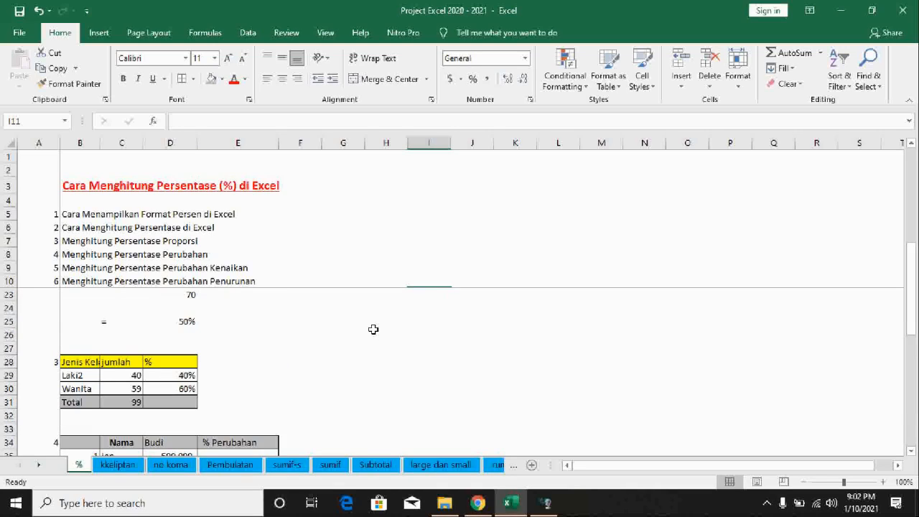
scroll(373, 329, up, 4)
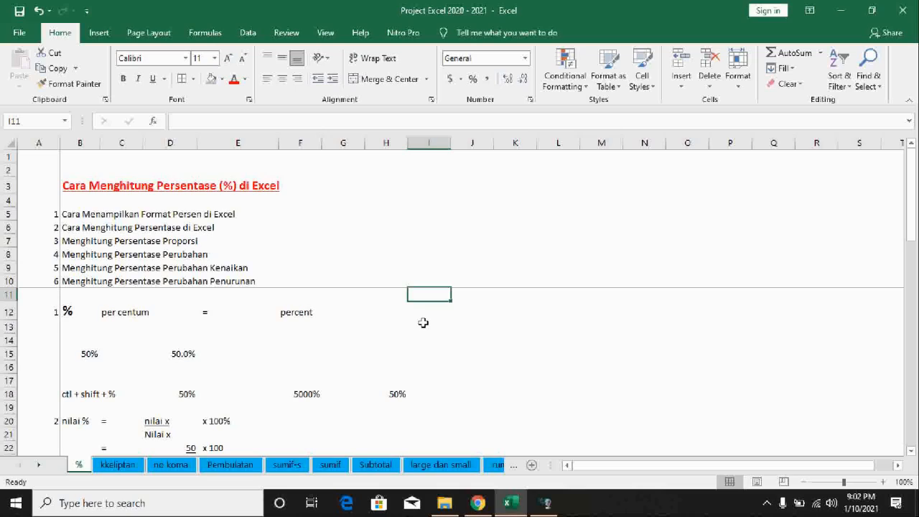
click(547, 505)
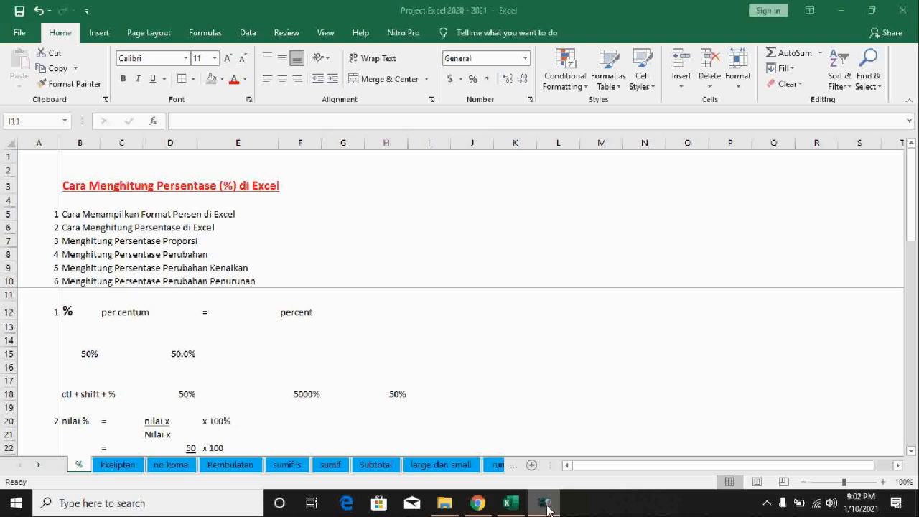
right_click(547, 508)
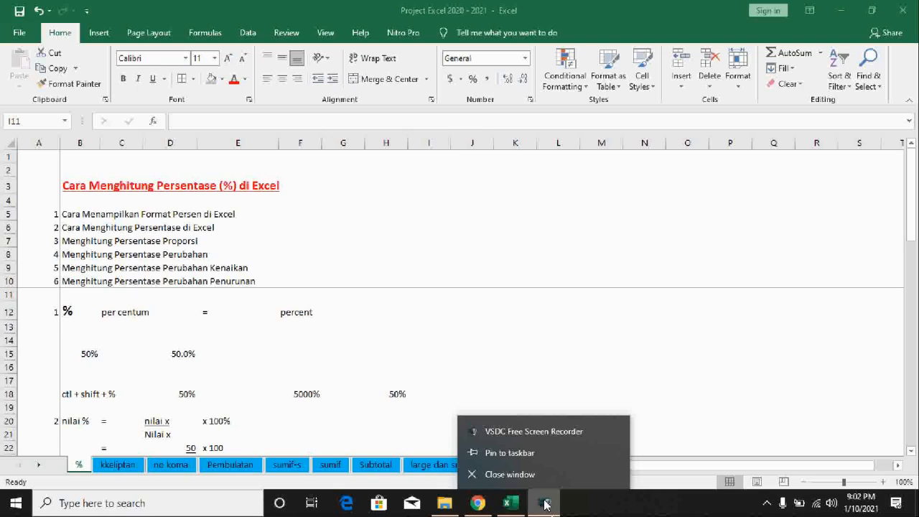
click(595, 510)
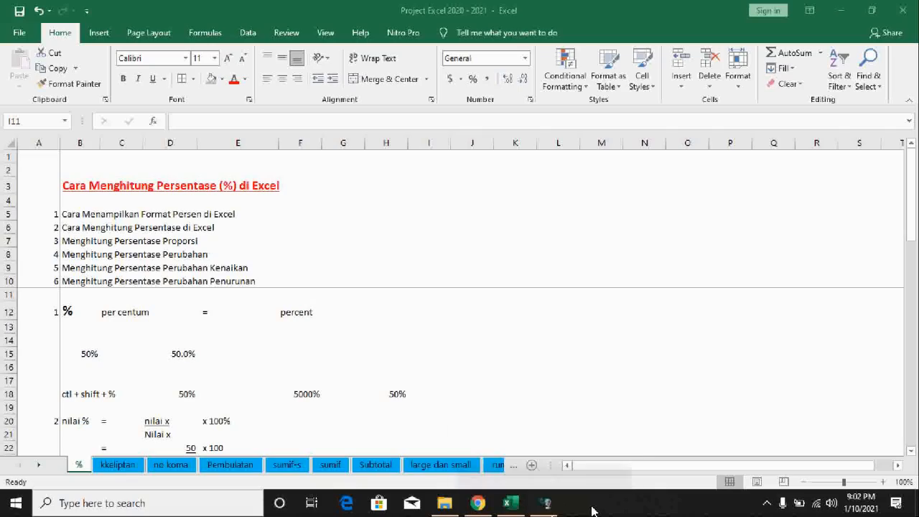
click(767, 505)
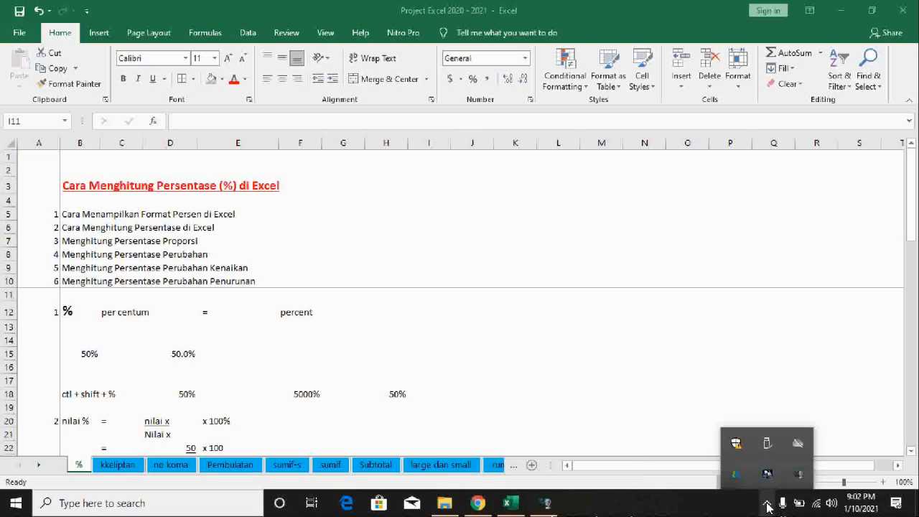
right_click(799, 474)
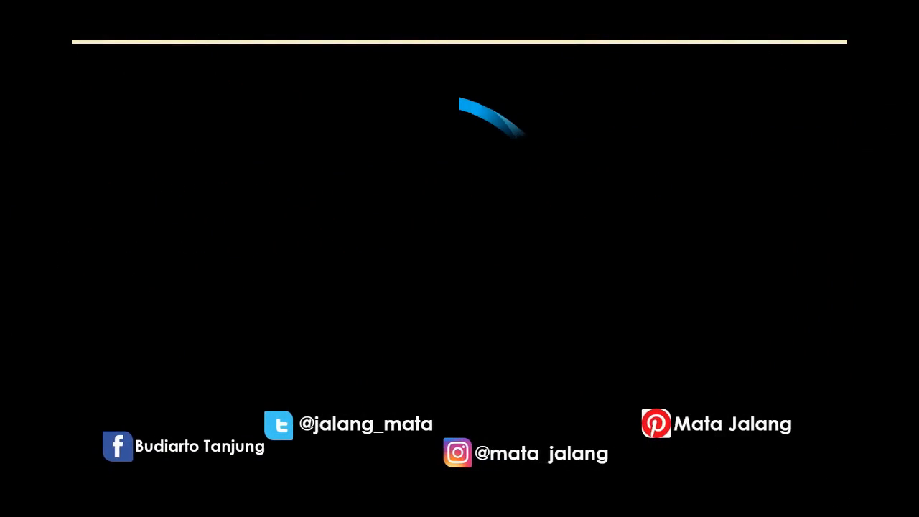